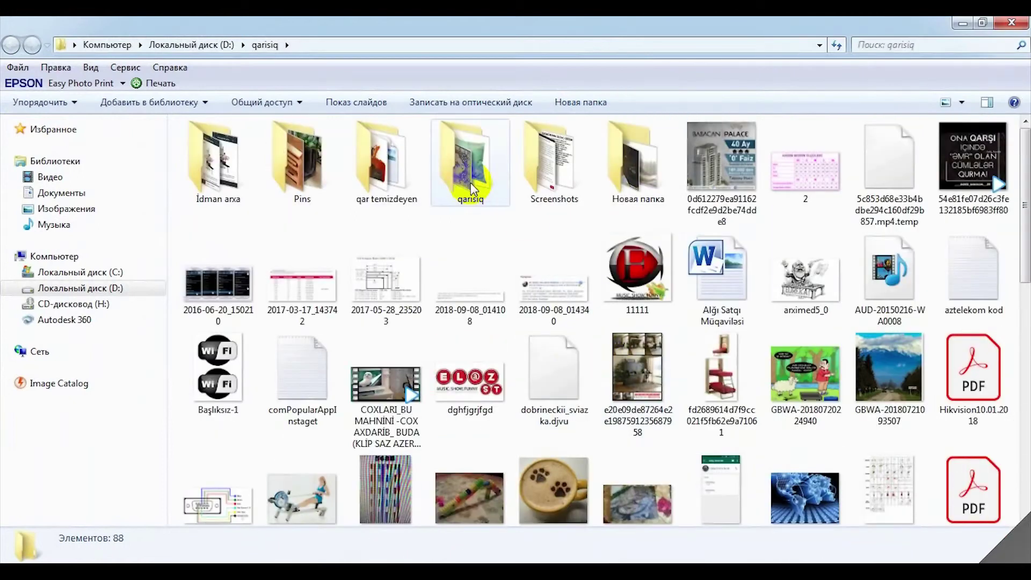
Open the inner qarisiq folder and drag the owl pillow photo into AutoCAD.
{"action": "double_click", "coordinate": [470, 183]}
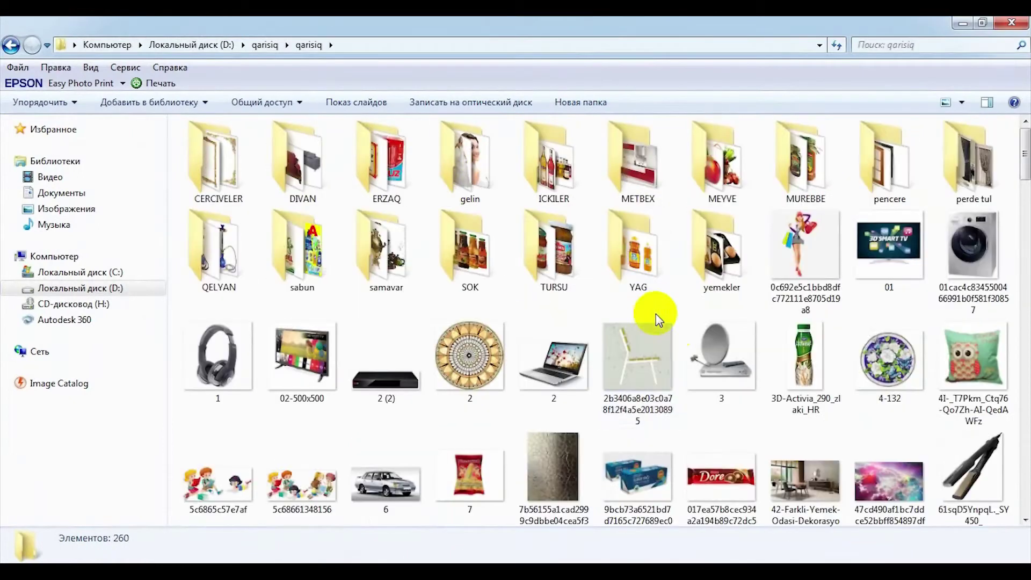
{"action": "left_click_drag", "start_coordinate": [973, 357], "coordinate": [161, 558]}
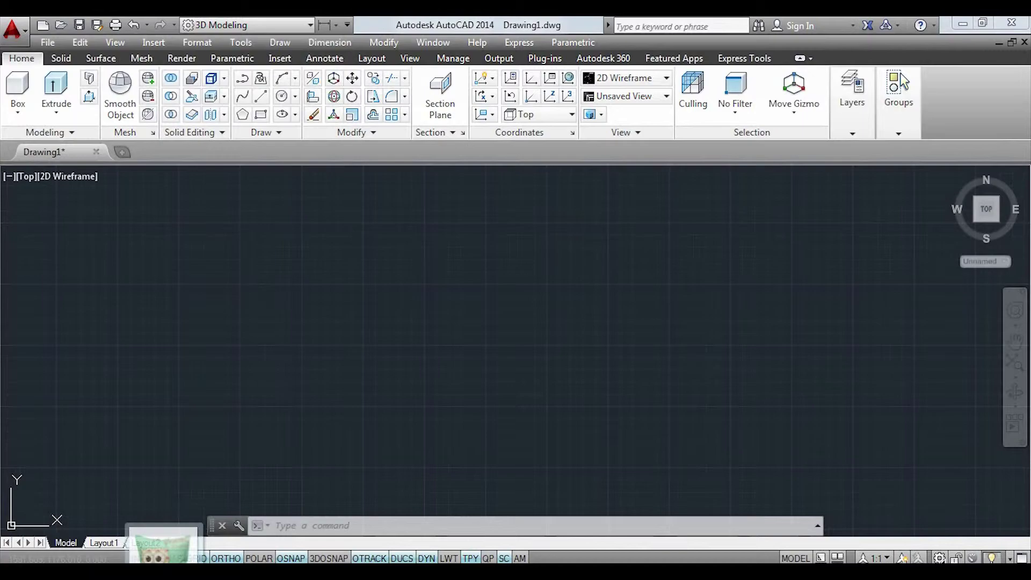
Insert the owl pillow photo as a raster image at scale 1, 0° rotation.
{"action": "left_click_drag", "start_coordinate": [234, 360], "coordinate": [186, 413]}
{"action": "left_click", "coordinate": [282, 361]}
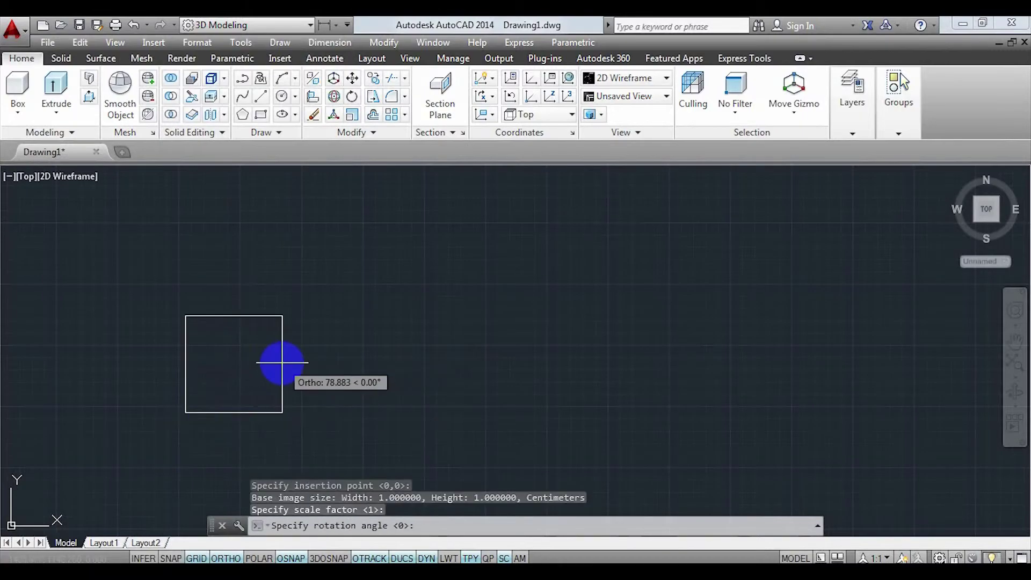
{"action": "key", "text": "Return"}
Zoom in and view the drawing from the SW Isometric direction.
{"action": "scroll", "coordinate": [283, 363], "scroll_direction": "up", "scroll_amount": 2}
{"action": "scroll", "coordinate": [268, 376], "scroll_direction": "up", "scroll_amount": 2}
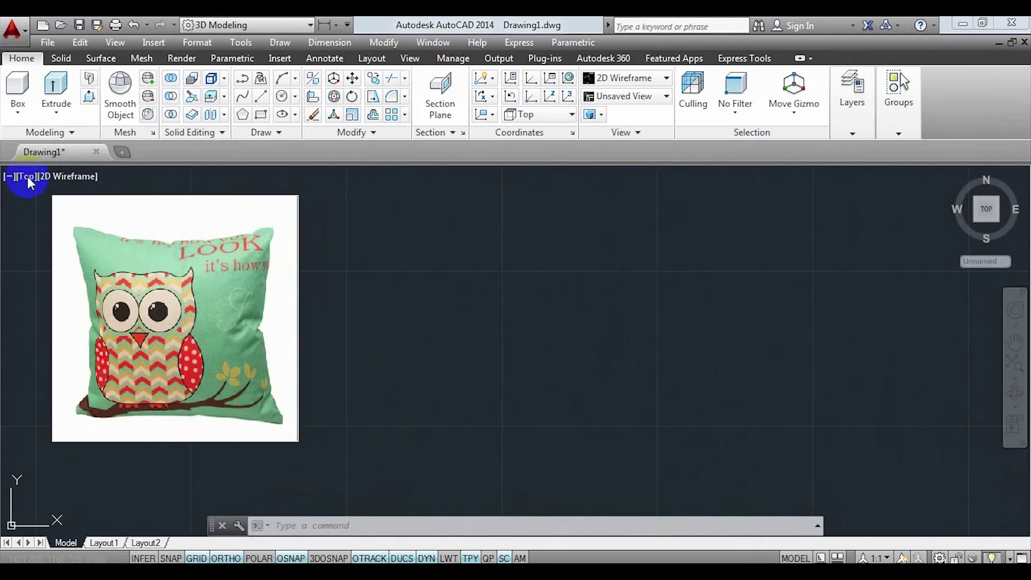
{"action": "left_click", "coordinate": [28, 177]}
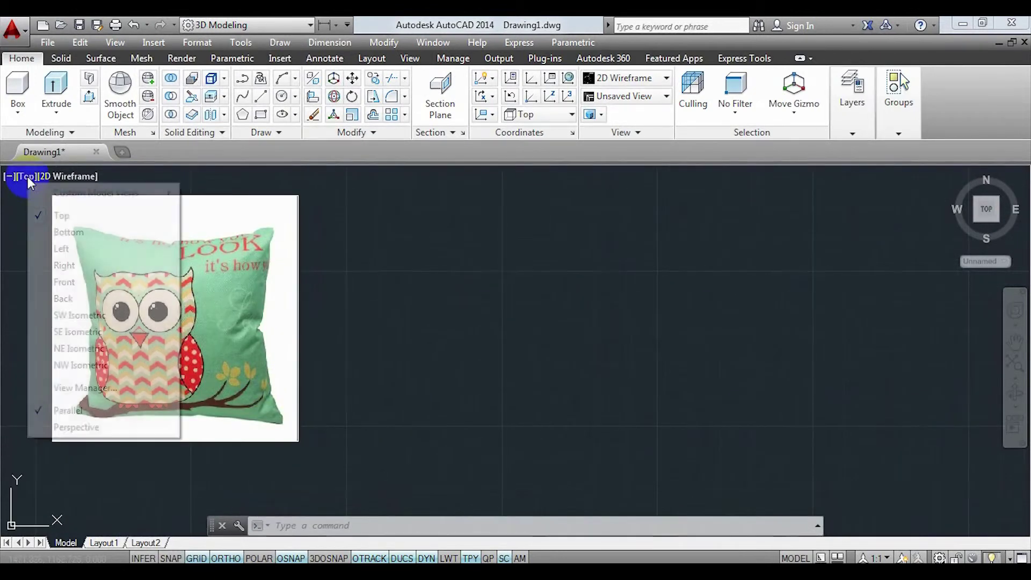
{"action": "left_click", "coordinate": [100, 317]}
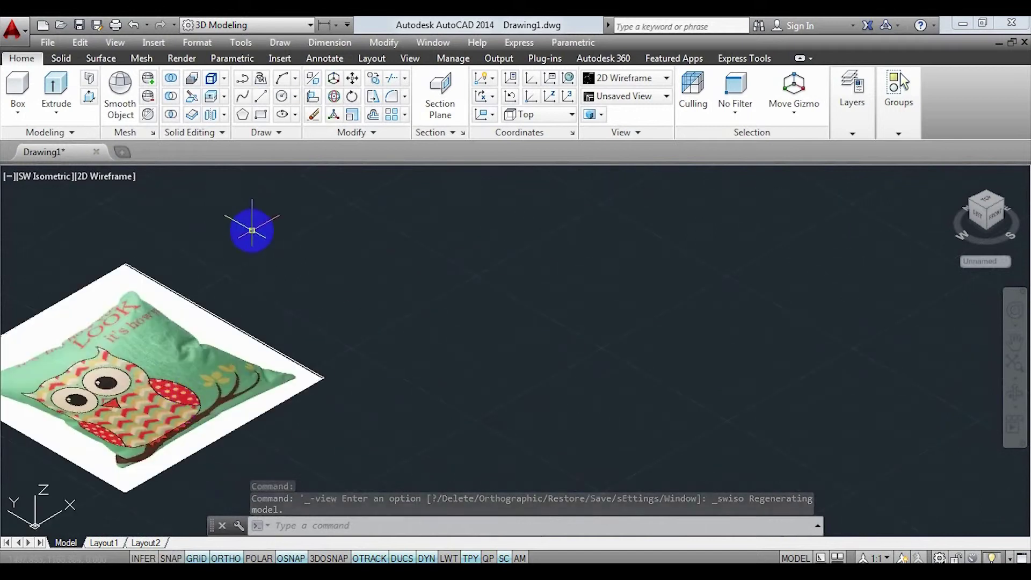
Create a 50 by 50 mesh box, 15 units high, then switch to the Left view.
{"action": "left_click", "coordinate": [143, 60]}
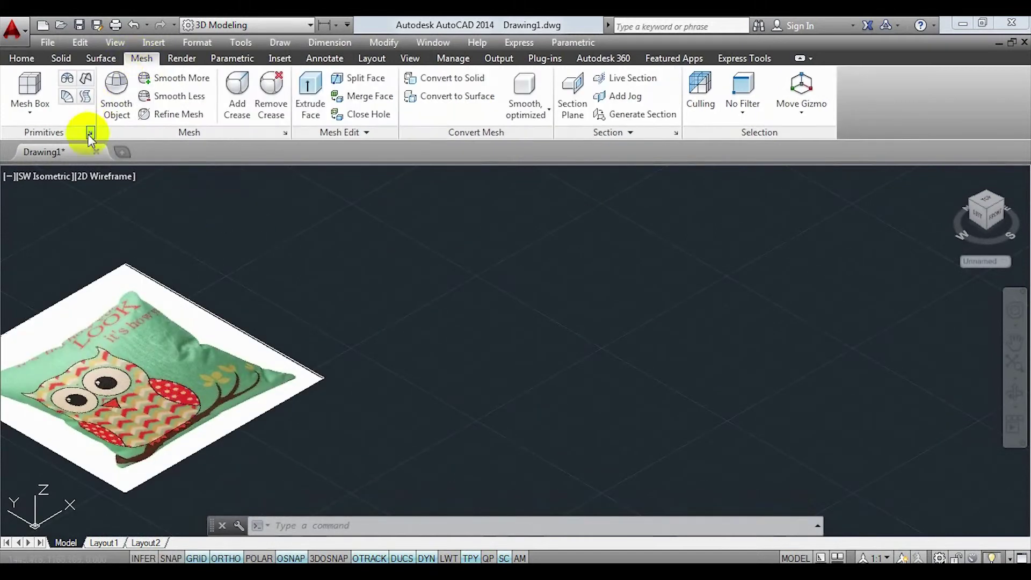
{"action": "left_click", "coordinate": [91, 134]}
{"action": "left_click", "coordinate": [391, 434]}
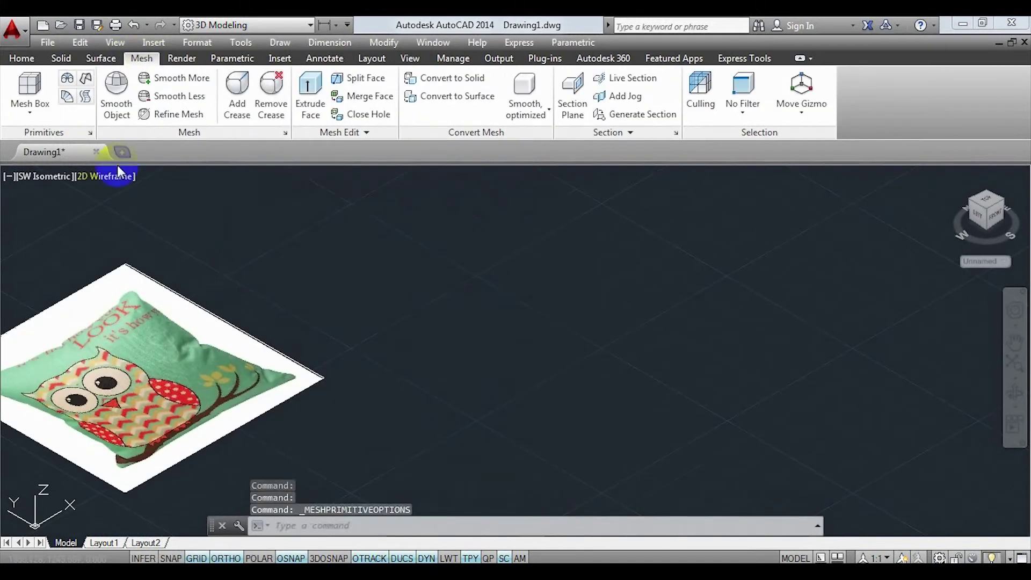
{"action": "left_click", "coordinate": [30, 88]}
{"action": "left_click", "coordinate": [405, 358]}
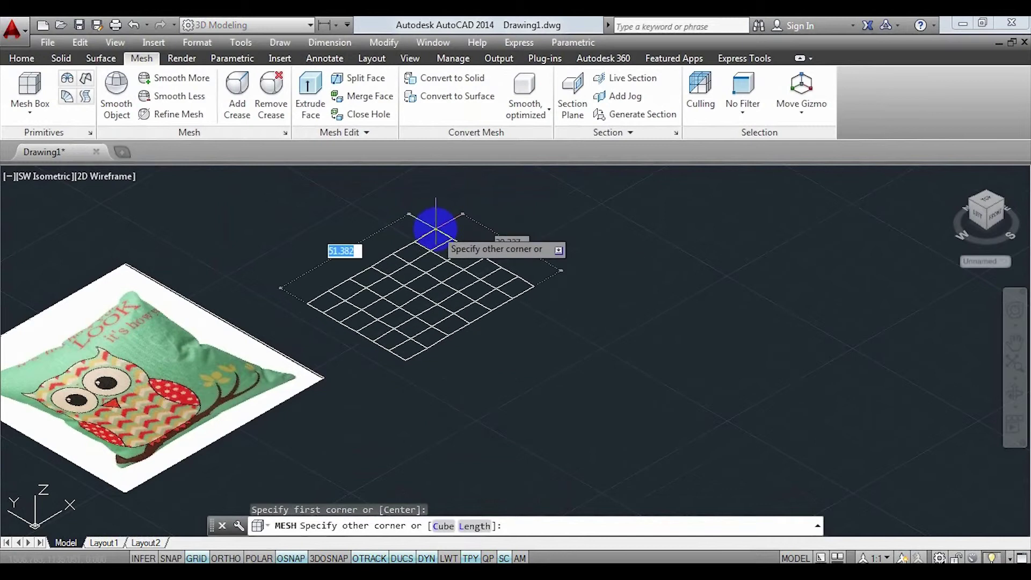
{"action": "key", "text": "Return"}
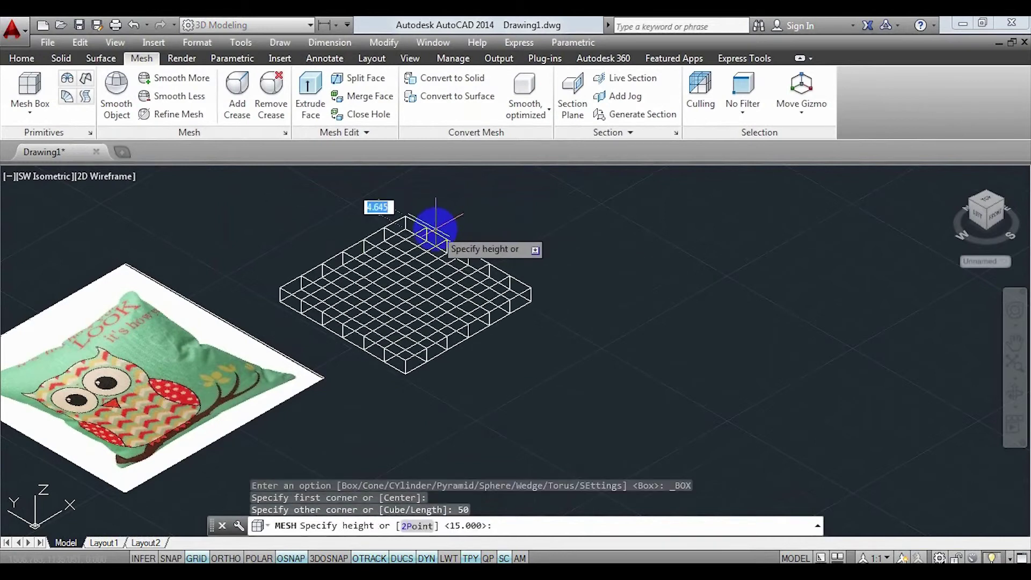
{"action": "mouse_move", "coordinate": [508, 164]}
{"action": "middle_mouse_down"}
{"action": "mouse_move", "coordinate": [490, 247]}
{"action": "mouse_move", "coordinate": [518, 315]}
{"action": "middle_mouse_up"}
{"action": "type", "text": "15"}
{"action": "key", "text": "Return"}
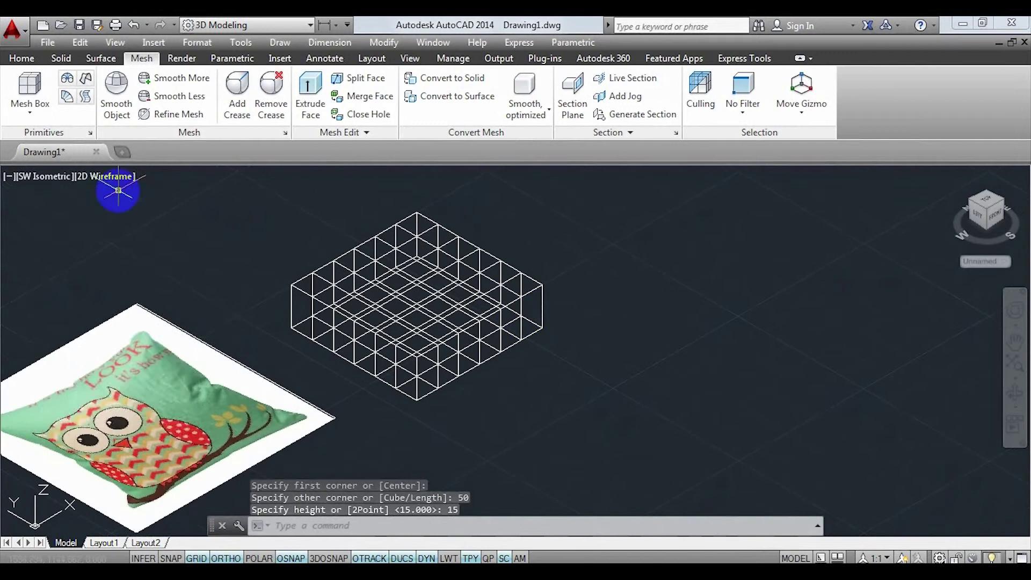
{"action": "left_click", "coordinate": [45, 177]}
{"action": "left_click", "coordinate": [76, 248]}
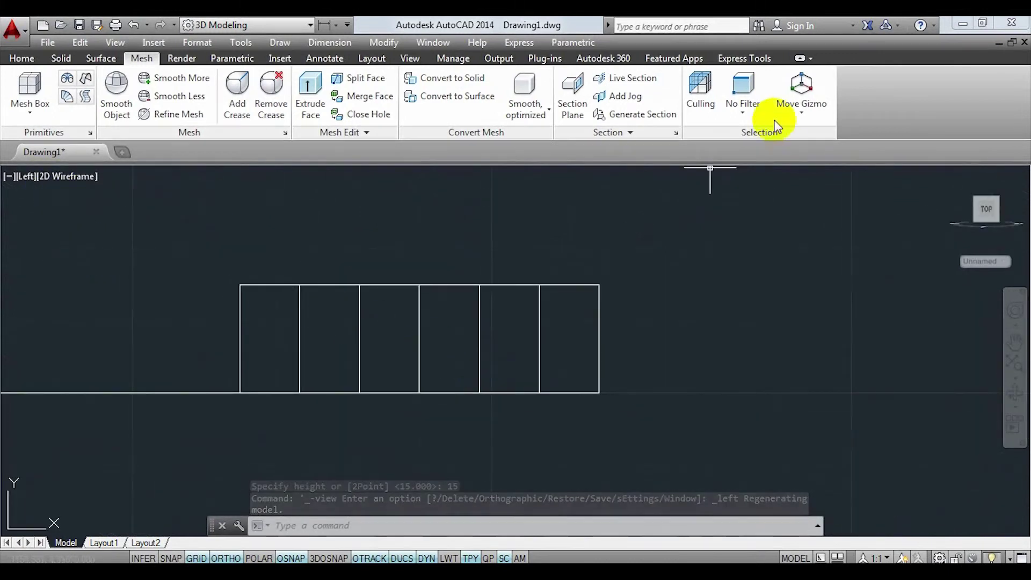
Filter selection to vertices and move the left end's top and bottom corners toward the middle.
{"action": "left_click", "coordinate": [741, 114]}
{"action": "left_click", "coordinate": [757, 169]}
{"action": "left_click", "coordinate": [269, 311]}
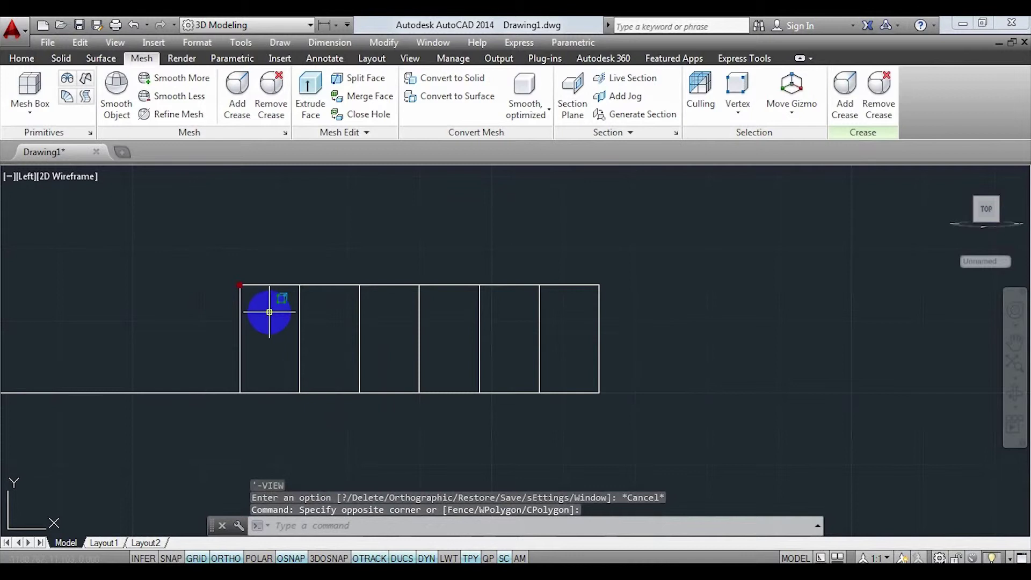
{"action": "type", "text": "M"}
{"action": "key", "text": "Return"}
{"action": "left_click", "coordinate": [194, 262]}
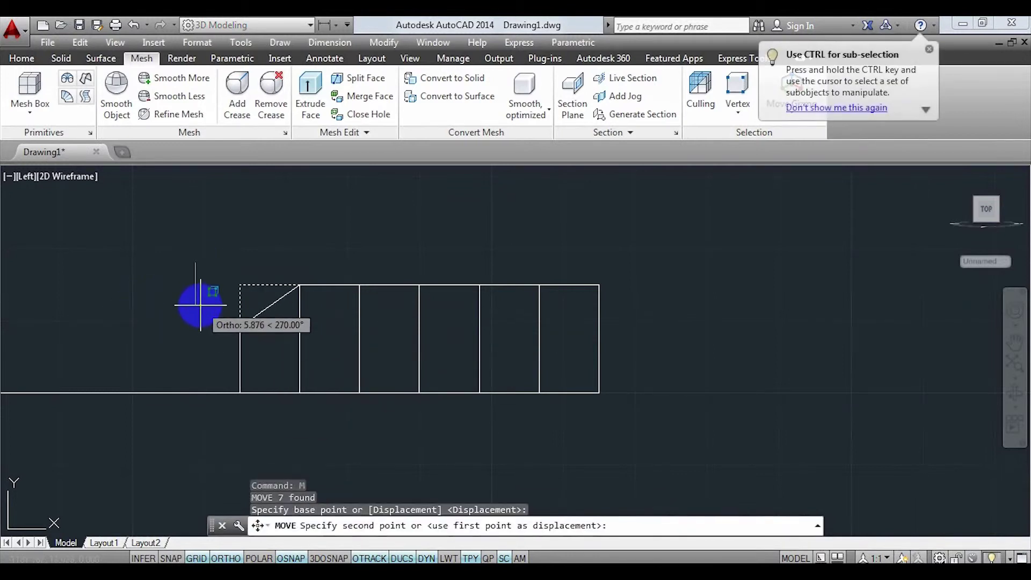
{"action": "left_click", "coordinate": [201, 305]}
{"action": "left_click", "coordinate": [259, 426]}
{"action": "left_click", "coordinate": [658, 449]}
{"action": "key", "text": "Return"}
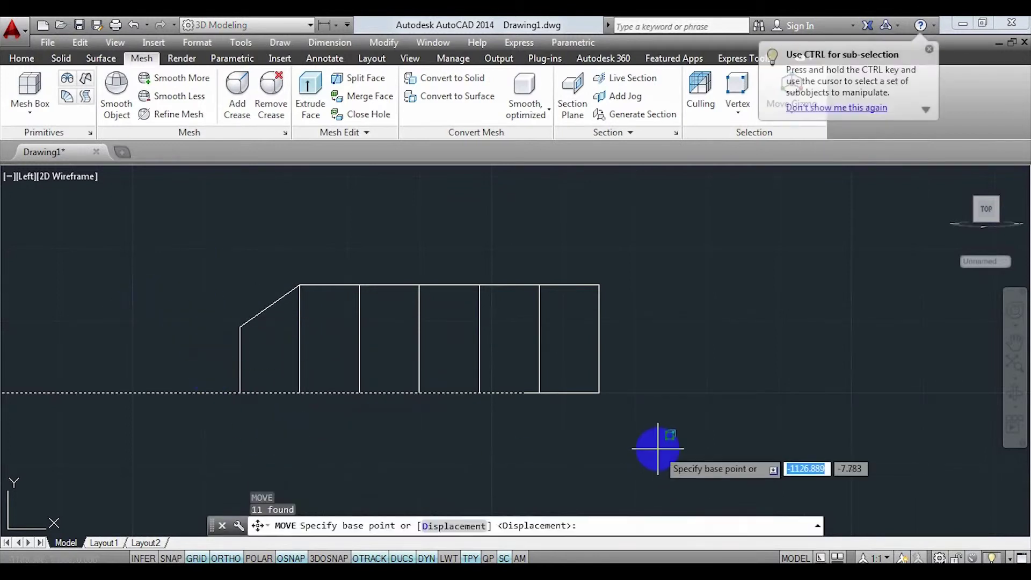
{"action": "key", "text": "Return"}
{"action": "left_click", "coordinate": [655, 453]}
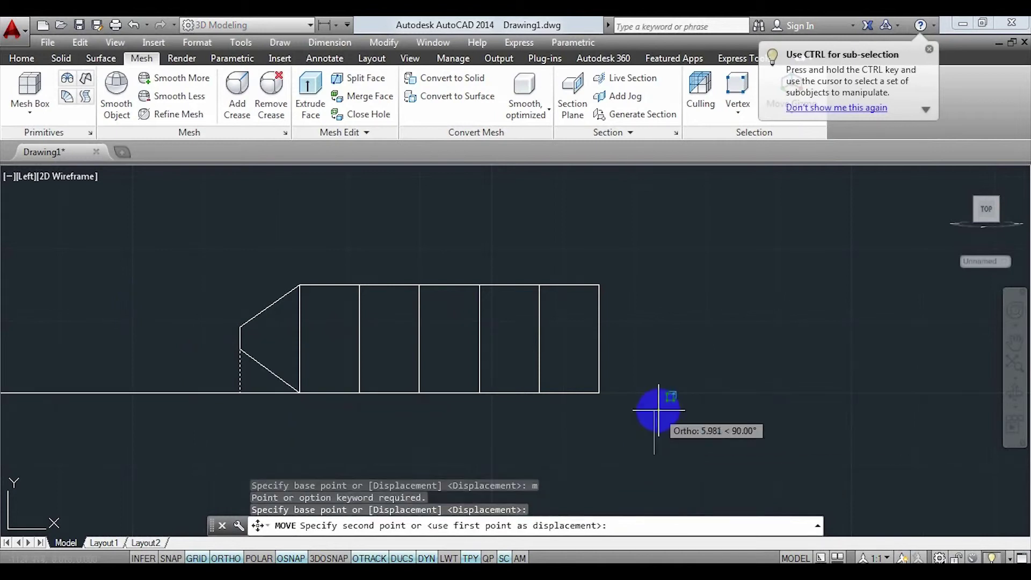
{"action": "left_click", "coordinate": [655, 411]}
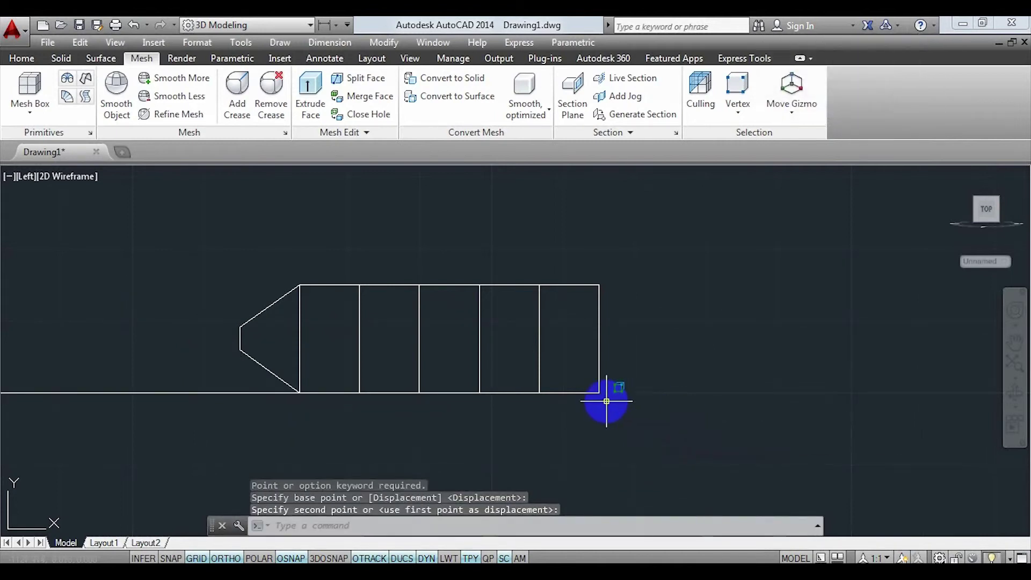
Move the right end's bottom and top corner vertices toward the middle to taper it.
{"action": "left_click", "coordinate": [676, 406]}
{"action": "type", "text": "m"}
{"action": "key", "text": "Return"}
{"action": "left_click", "coordinate": [676, 406]}
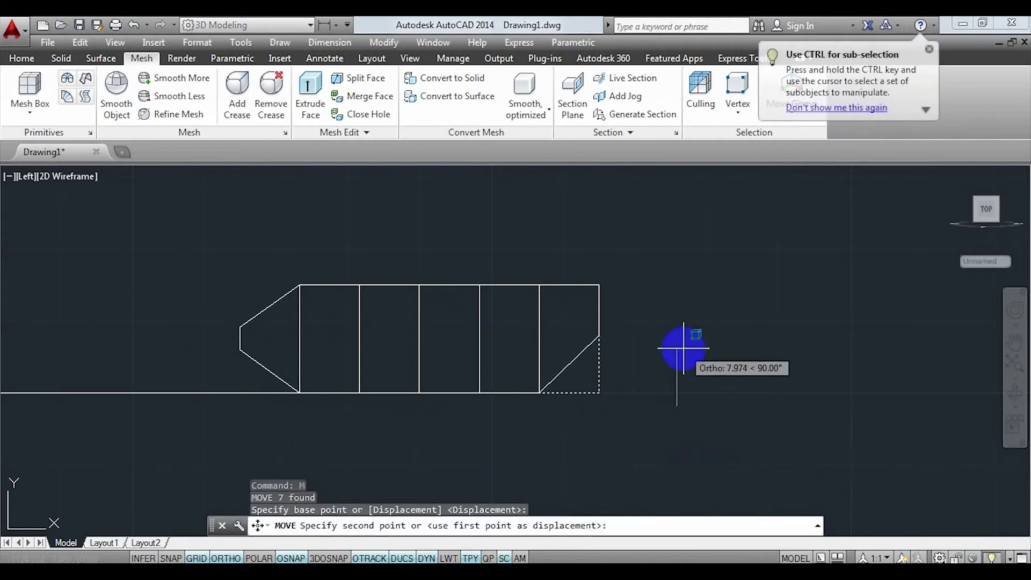
{"action": "left_click", "coordinate": [681, 364]}
{"action": "left_click", "coordinate": [553, 234]}
{"action": "left_click", "coordinate": [640, 299]}
{"action": "type", "text": "m"}
{"action": "key", "text": "Return"}
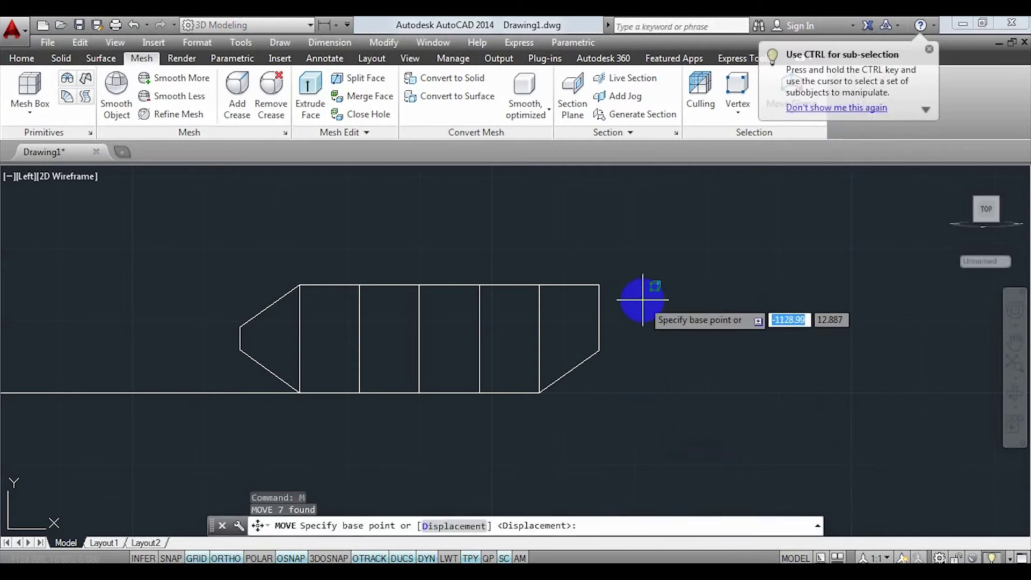
{"action": "left_click", "coordinate": [675, 355]}
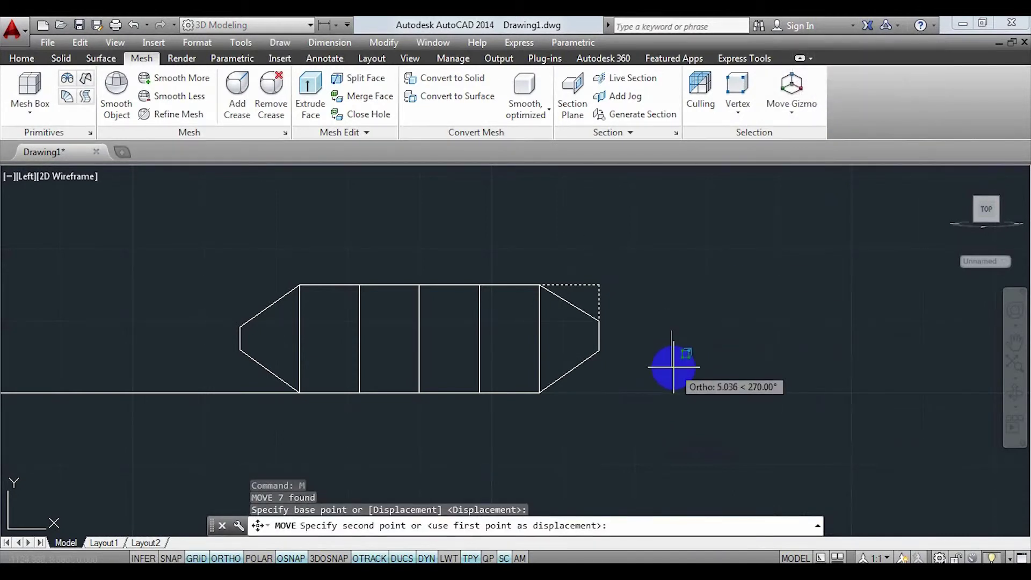
{"action": "left_click", "coordinate": [673, 370]}
{"action": "left_click", "coordinate": [25, 185]}
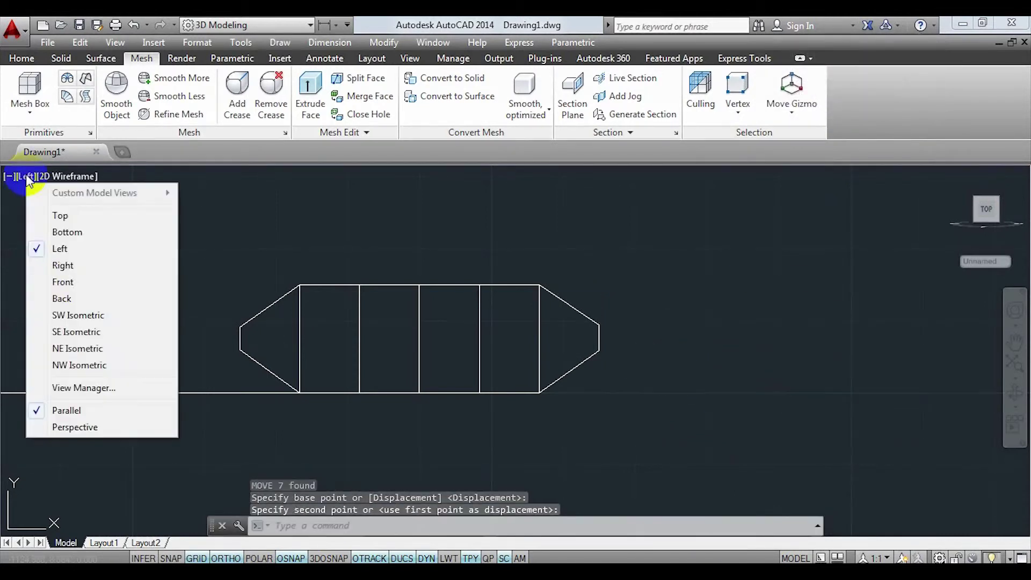
In Front view, pull the right end's top and bottom corner vertices inward.
{"action": "left_click", "coordinate": [64, 279]}
{"action": "middle_click_drag", "start_coordinate": [770, 398], "coordinate": [330, 371]}
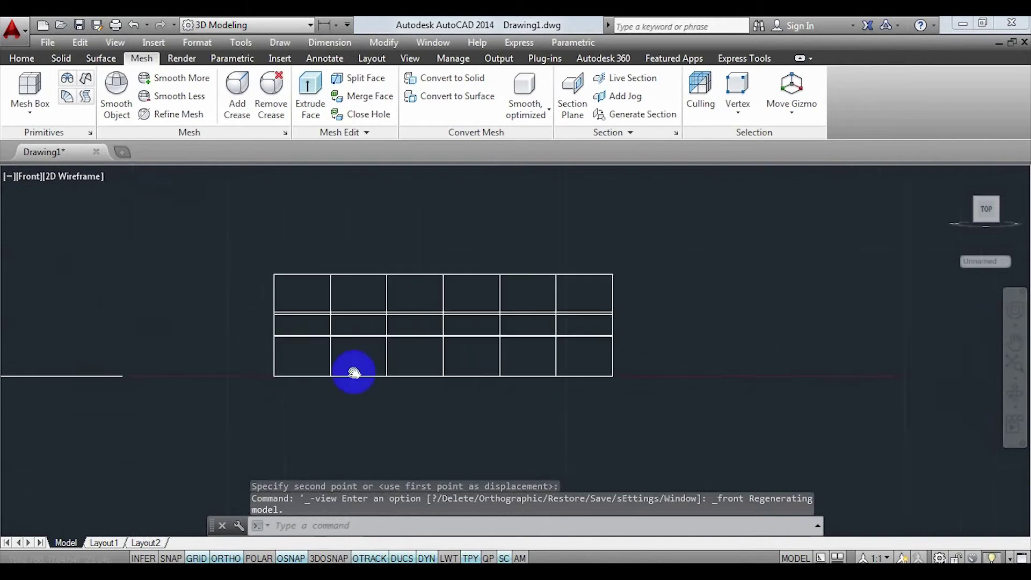
{"action": "left_click", "coordinate": [589, 273]}
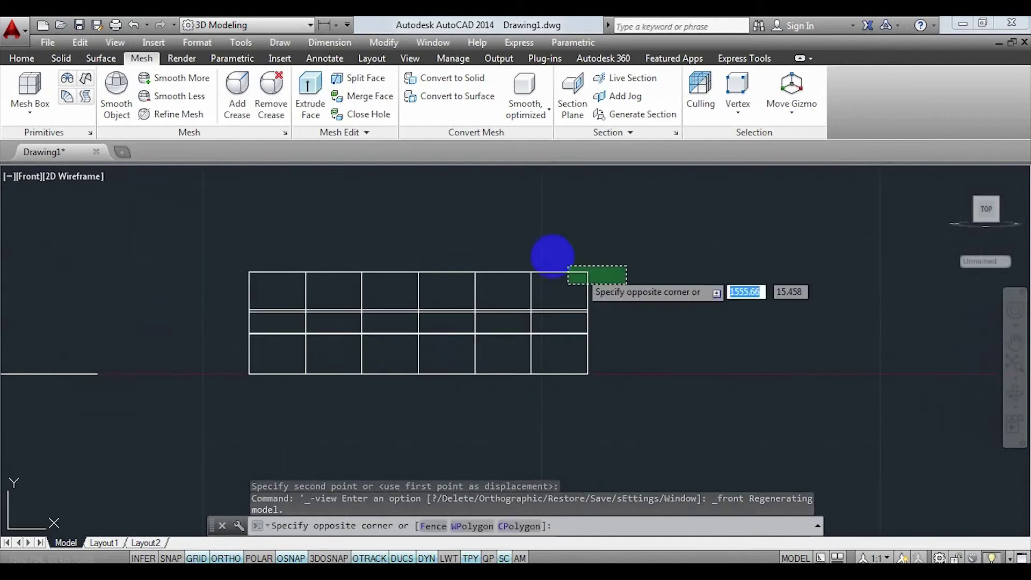
{"action": "left_click", "coordinate": [283, 210]}
{"action": "type", "text": "m"}
{"action": "key", "text": "Return"}
{"action": "left_click", "coordinate": [290, 248]}
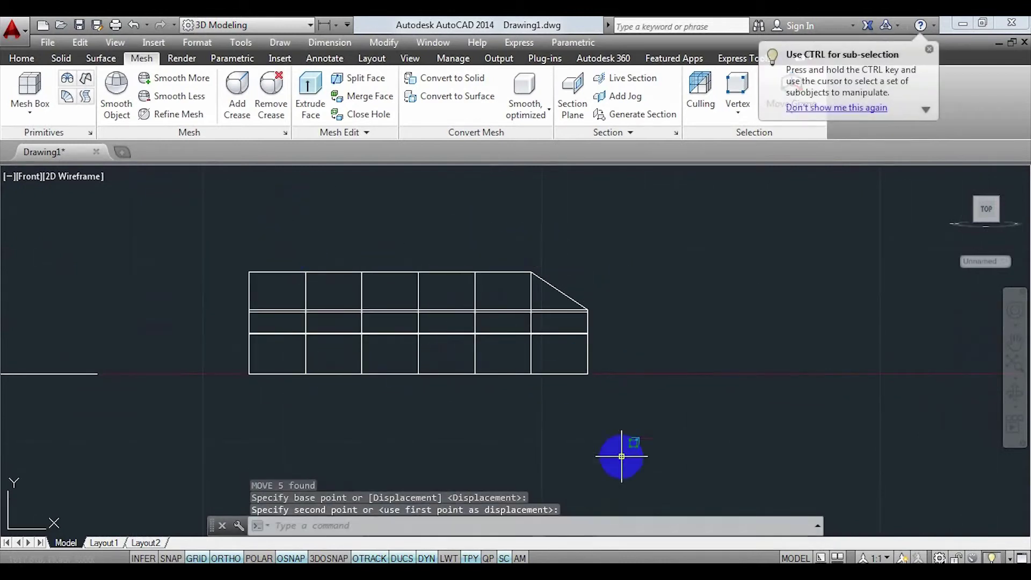
{"action": "left_click", "coordinate": [615, 383]}
{"action": "left_click", "coordinate": [671, 392]}
{"action": "type", "text": "m"}
{"action": "key", "text": "Return"}
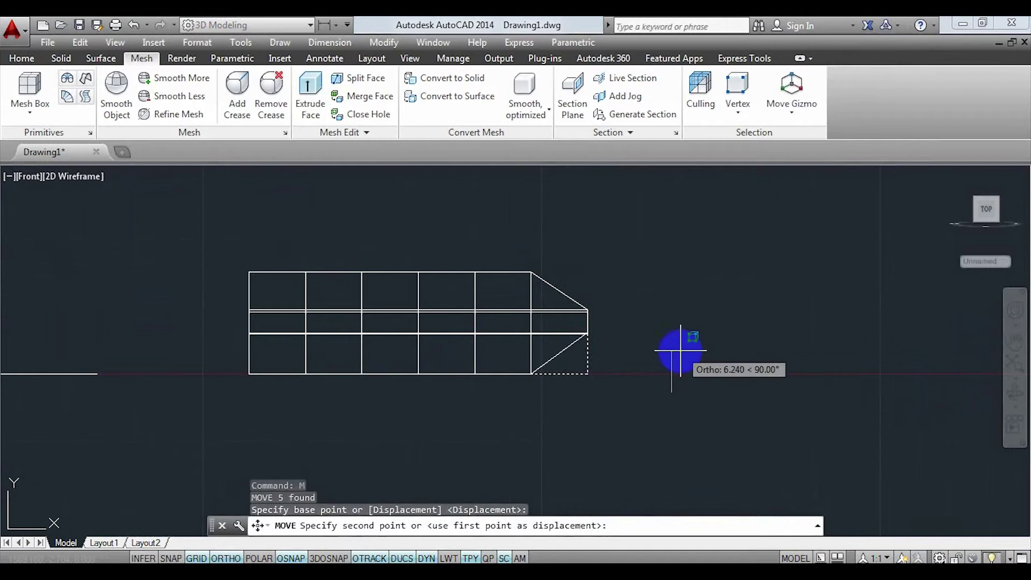
{"action": "left_click", "coordinate": [678, 352]}
{"action": "left_click", "coordinate": [290, 404]}
Pull the left end's bottom and top corner vertices inward to taper that end.
{"action": "left_click", "coordinate": [241, 363]}
{"action": "type", "text": "m"}
{"action": "key", "text": "Return"}
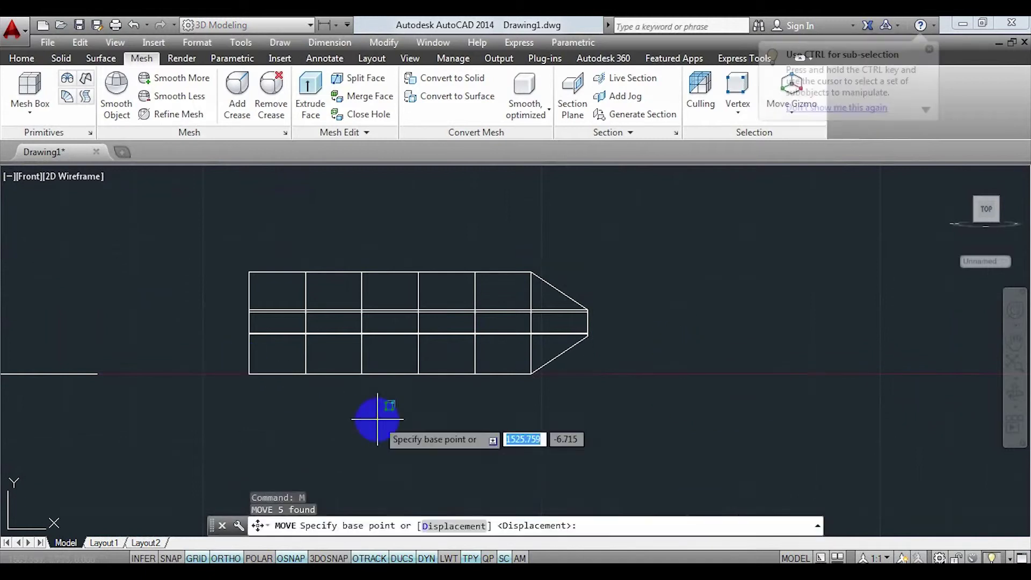
{"action": "left_click", "coordinate": [375, 417]}
{"action": "left_click", "coordinate": [651, 388]}
{"action": "left_click", "coordinate": [280, 291]}
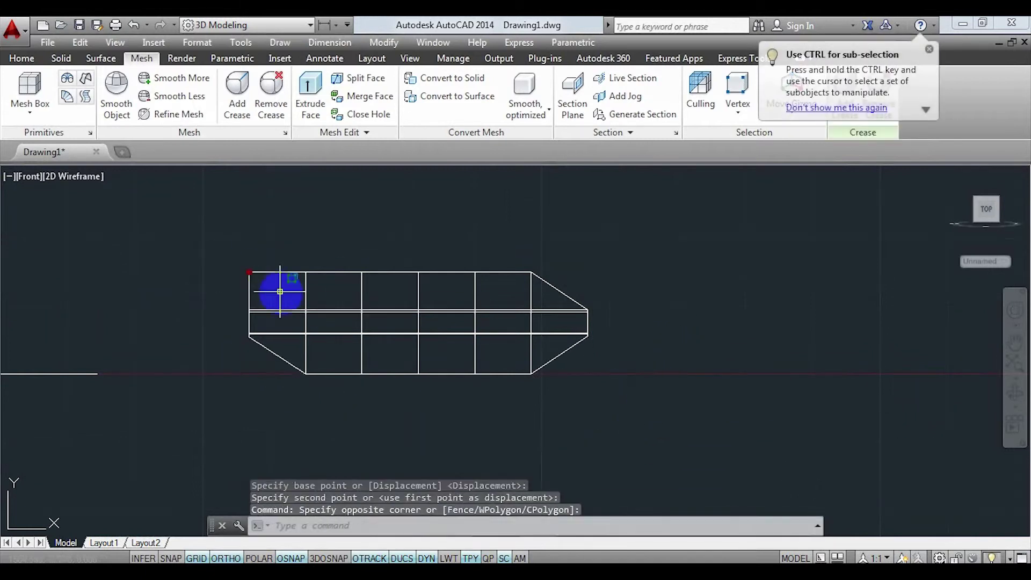
{"action": "left_click", "coordinate": [739, 379]}
{"action": "type", "text": "m"}
{"action": "key", "text": "Return"}
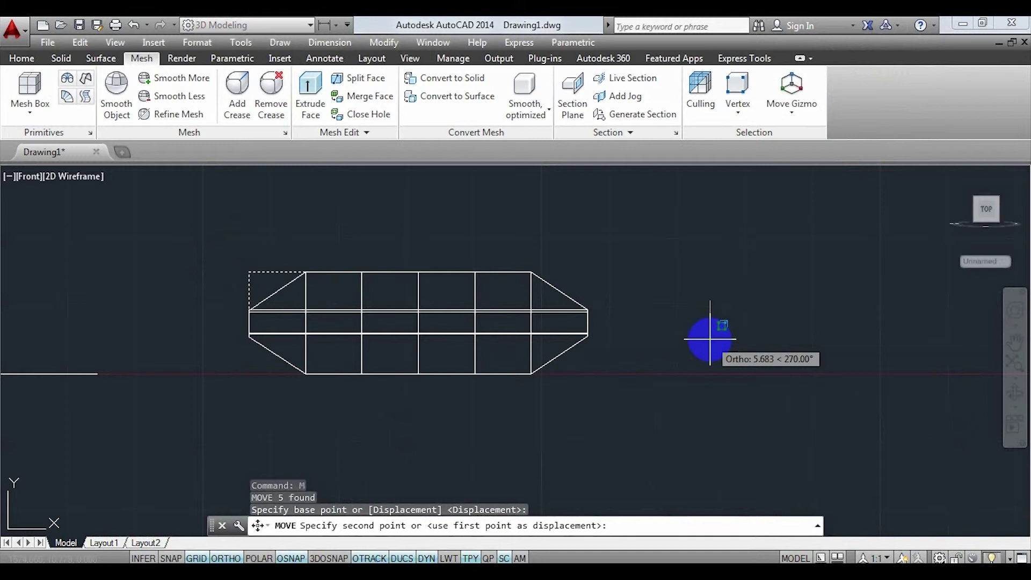
{"action": "left_click", "coordinate": [710, 339]}
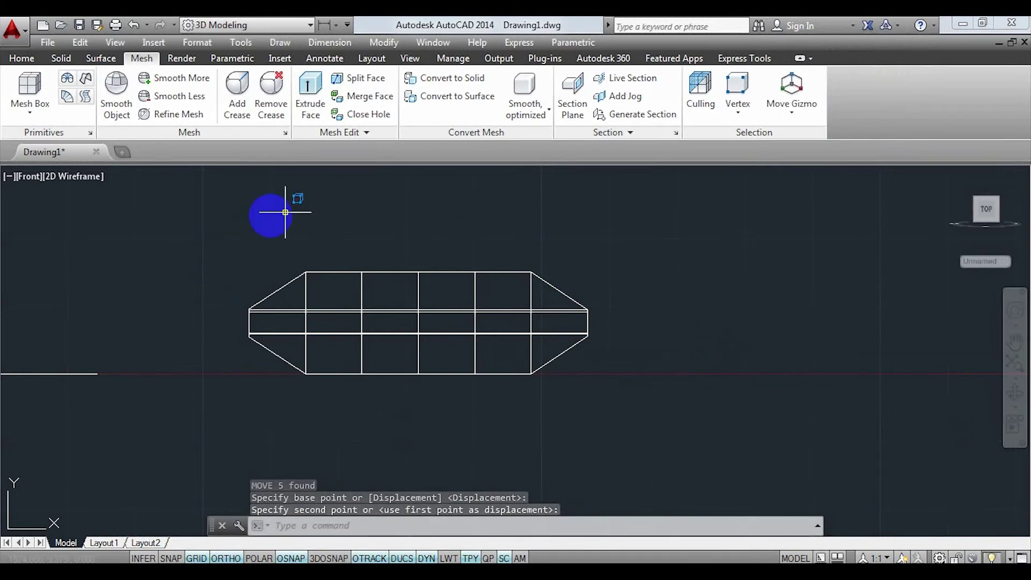
In Top view, move the top-edge vertices inward and begin moving the right-edge vertices.
{"action": "left_click", "coordinate": [24, 177]}
{"action": "left_click", "coordinate": [81, 213]}
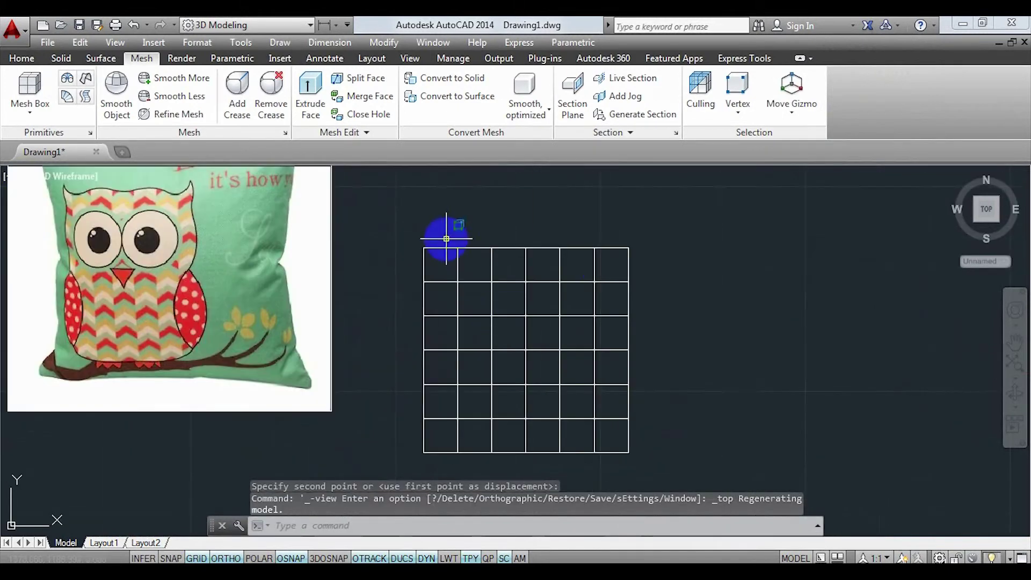
{"action": "left_click", "coordinate": [446, 239]}
{"action": "key", "text": "Return"}
{"action": "left_click", "coordinate": [717, 282]}
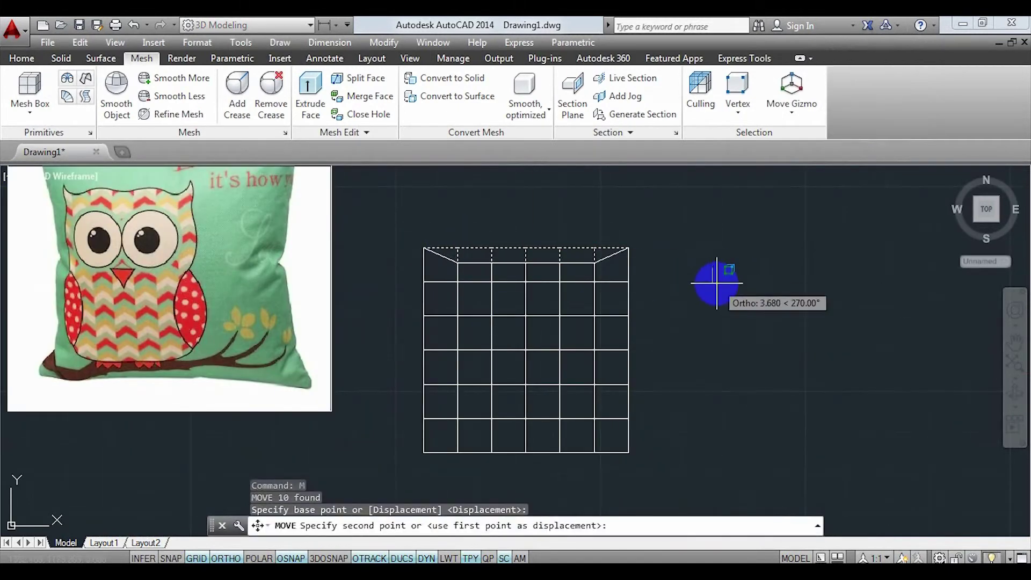
{"action": "left_click", "coordinate": [718, 301]}
{"action": "left_click", "coordinate": [625, 406]}
{"action": "type", "text": "M"}
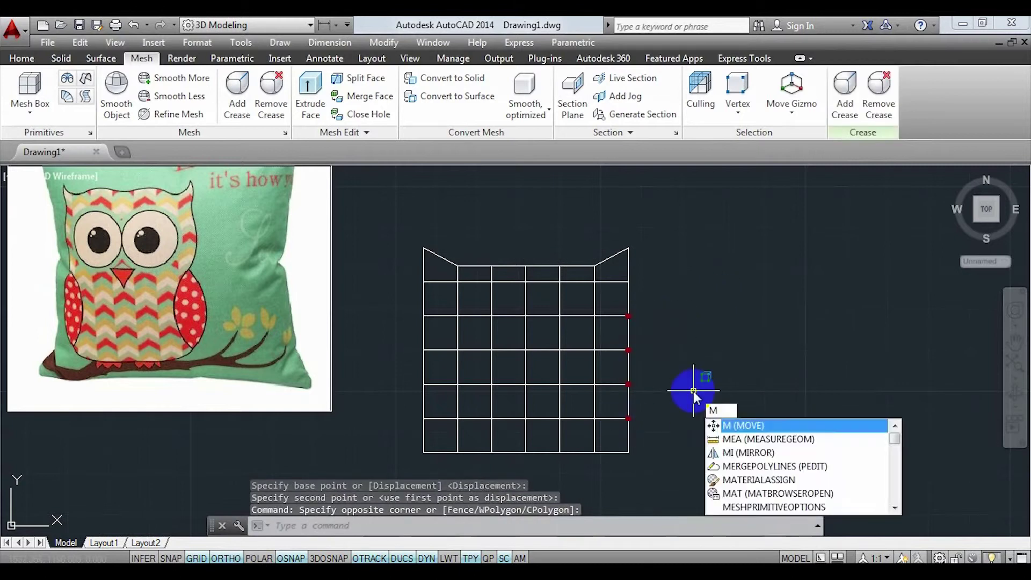
{"action": "key", "text": "Return"}
{"action": "left_click", "coordinate": [726, 344]}
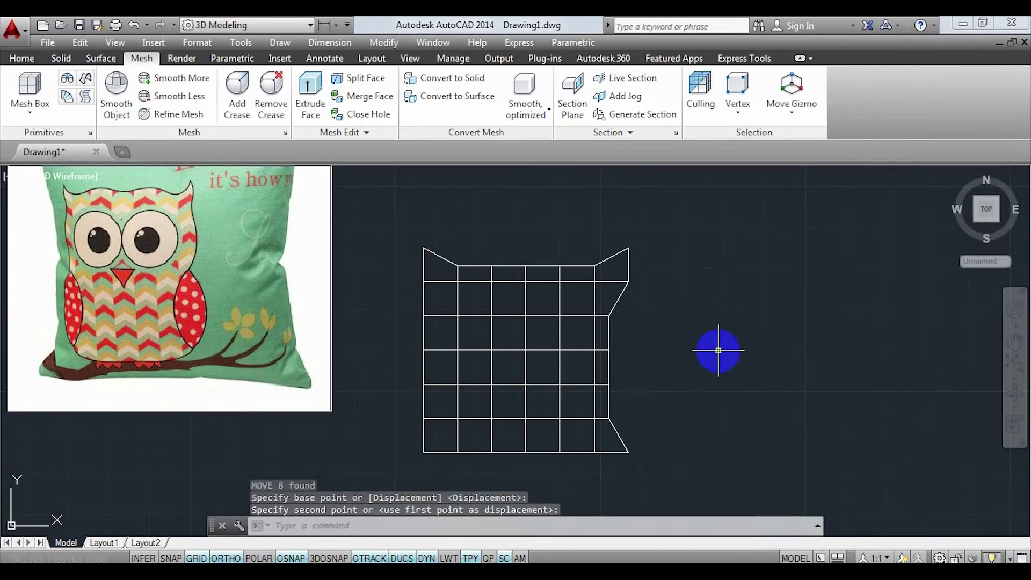
Move the two top-right vertices and pull the bottom row of vertices inward.
{"action": "left_click", "coordinate": [666, 293]}
{"action": "left_click", "coordinate": [617, 242]}
{"action": "type", "text": "M"}
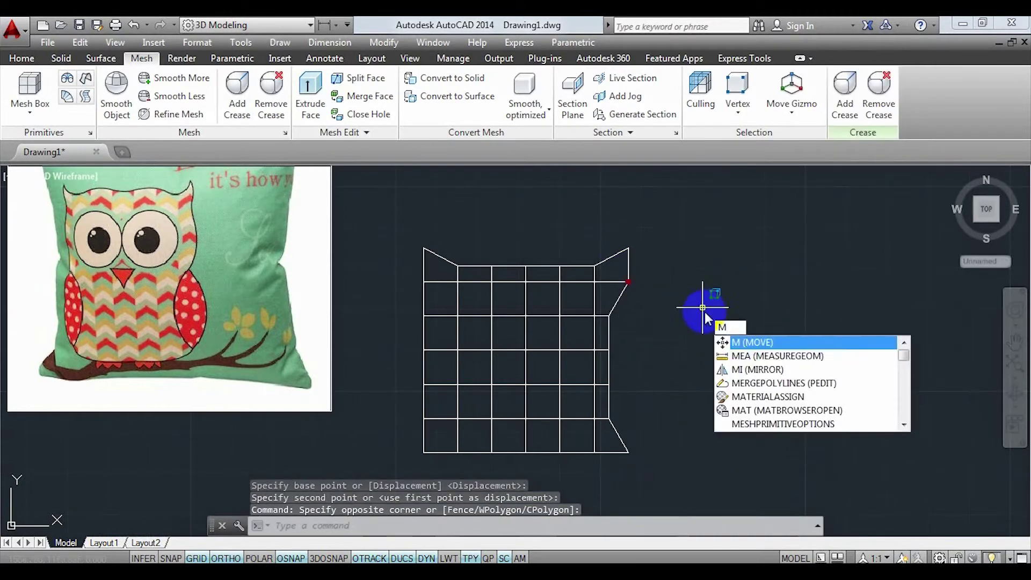
{"action": "key", "text": "Return"}
{"action": "left_click", "coordinate": [734, 342]}
{"action": "left_click", "coordinate": [715, 339]}
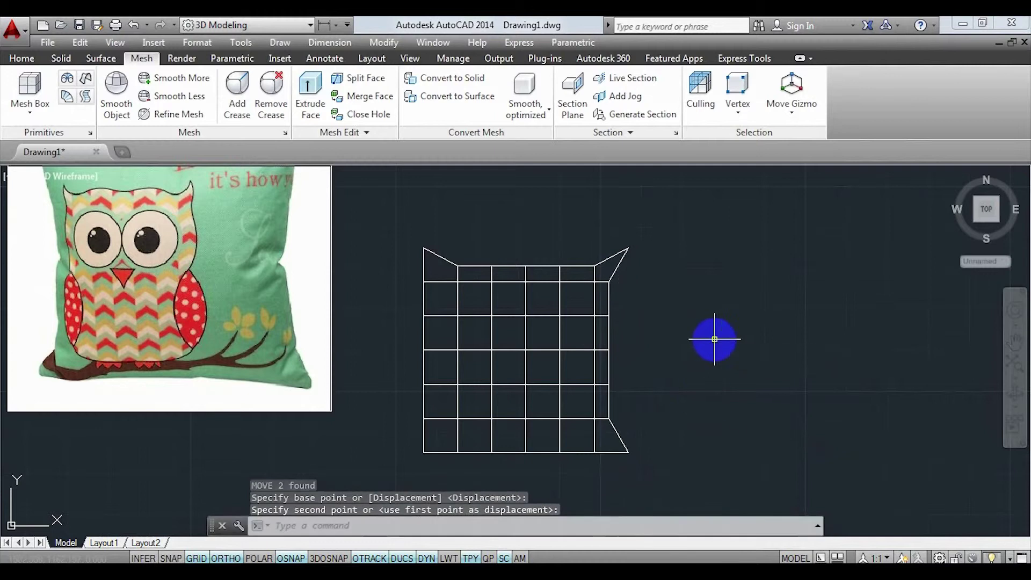
{"action": "left_click", "coordinate": [604, 470]}
{"action": "left_click", "coordinate": [449, 445]}
{"action": "type", "text": "M"}
{"action": "key", "text": "Return"}
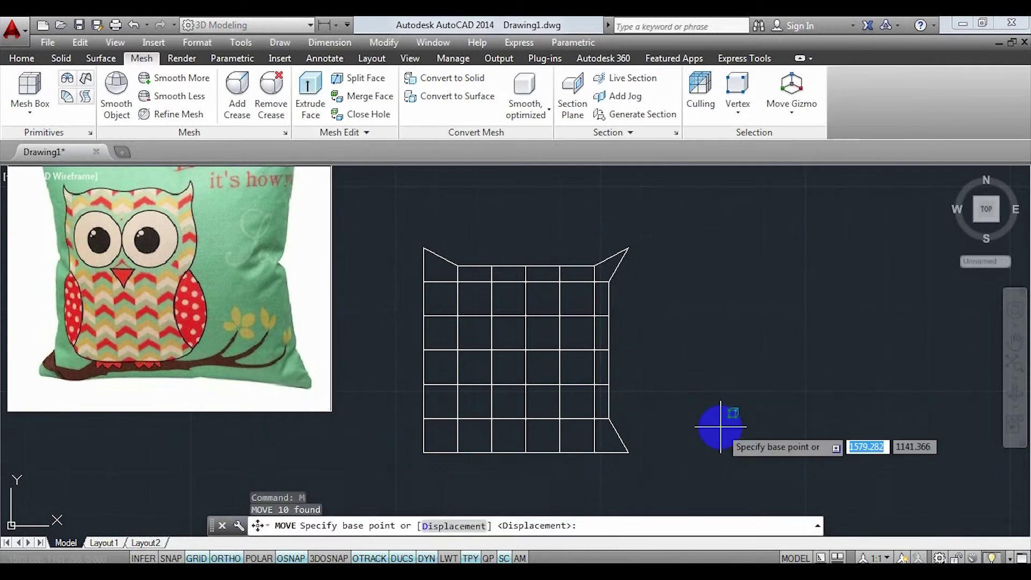
{"action": "left_click", "coordinate": [719, 427]}
{"action": "left_click", "coordinate": [407, 270]}
Shift the left column of vertices inward and orbit to view the pinched corners.
{"action": "left_click", "coordinate": [455, 432]}
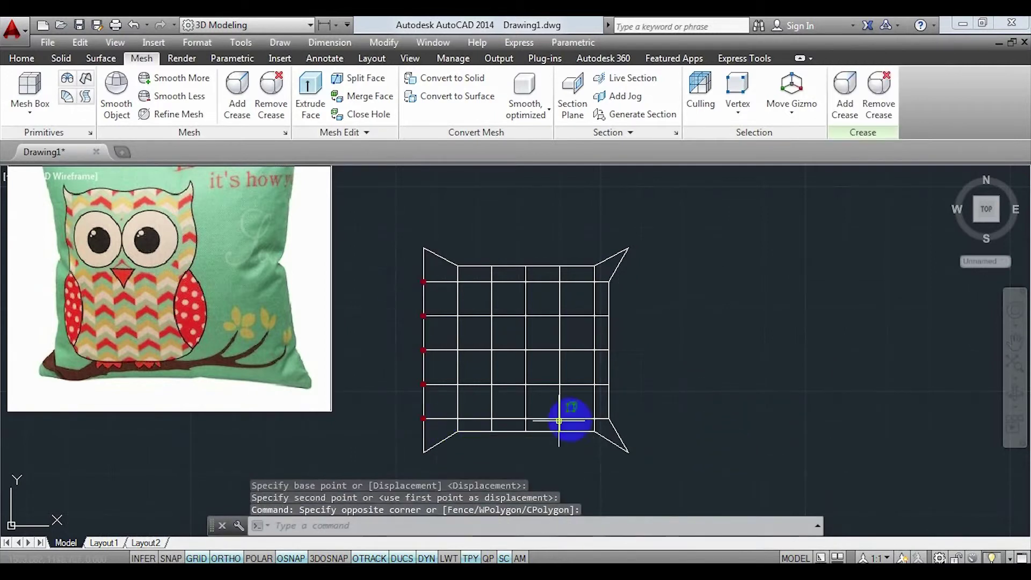
{"action": "type", "text": "M"}
{"action": "key", "text": "Return"}
{"action": "left_click", "coordinate": [685, 401]}
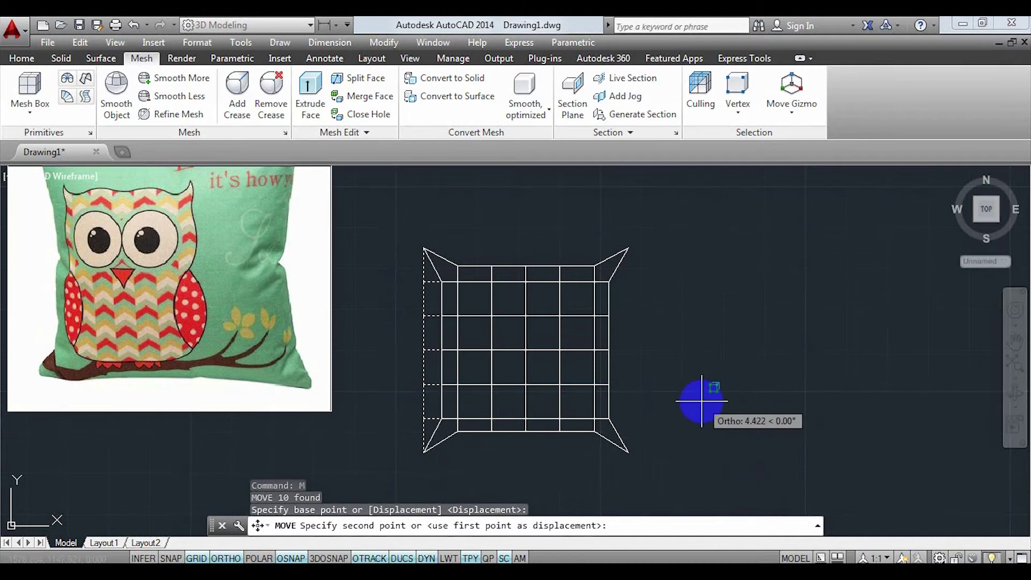
{"action": "left_click", "coordinate": [701, 401]}
{"action": "mouse_move", "coordinate": [707, 401]}
{"action": "middle_mouse_down", "text": "shift"}
{"action": "mouse_move", "coordinate": [662, 355]}
{"action": "mouse_move", "coordinate": [516, 368]}
{"action": "middle_mouse_up", "text": "shift"}
Display the mesh in the Shaded with edges visual style and reset the UCS to World.
{"action": "left_click", "coordinate": [105, 176]}
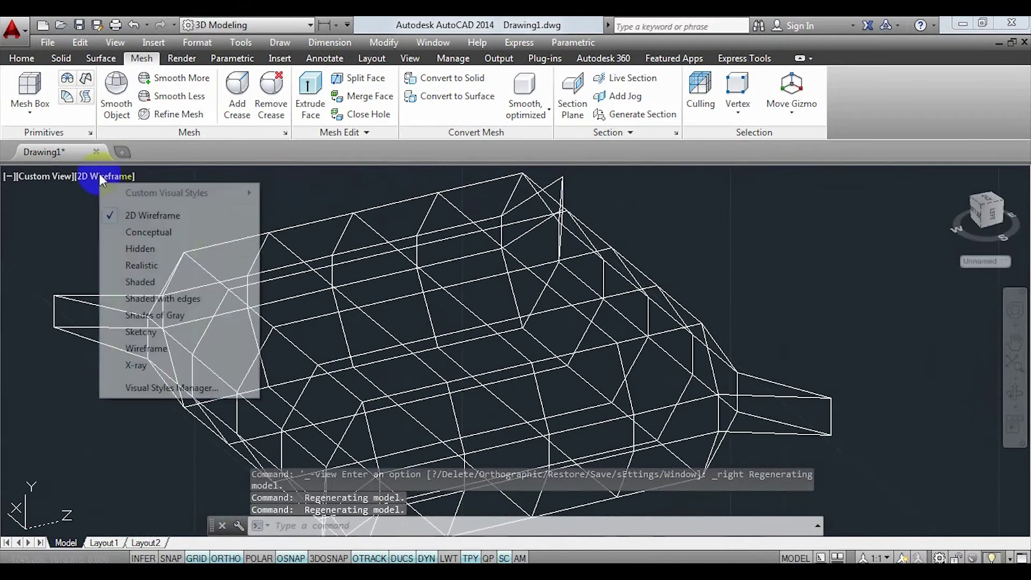
{"action": "left_click", "coordinate": [145, 297]}
{"action": "scroll", "coordinate": [369, 254], "scroll_direction": "down", "scroll_amount": 3}
{"action": "left_click", "coordinate": [24, 60]}
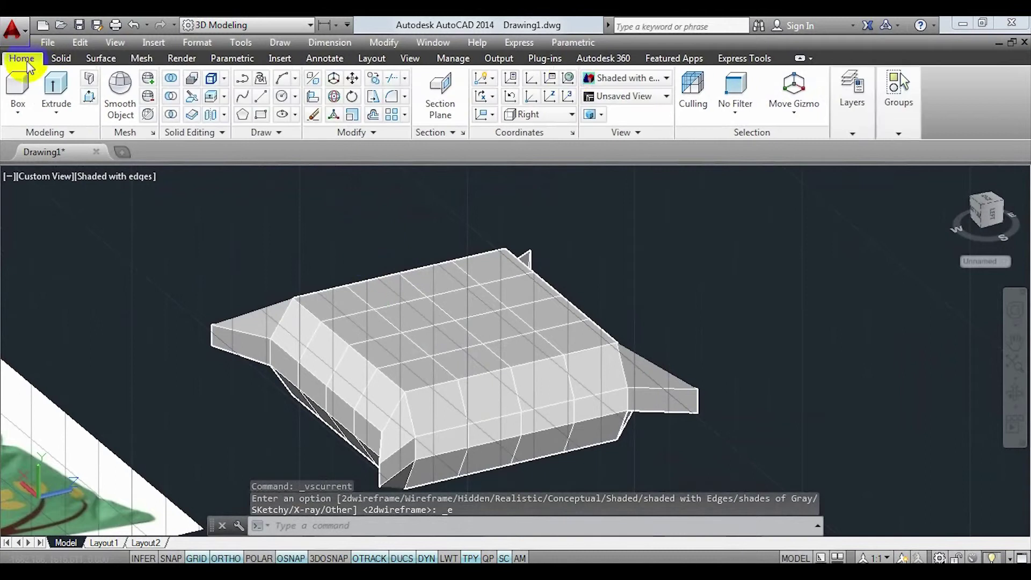
{"action": "left_click", "coordinate": [568, 79]}
Set the mesh selection filter to Vertex and pick a vertex on the top face.
{"action": "scroll", "coordinate": [453, 362], "scroll_direction": "up", "scroll_amount": 2}
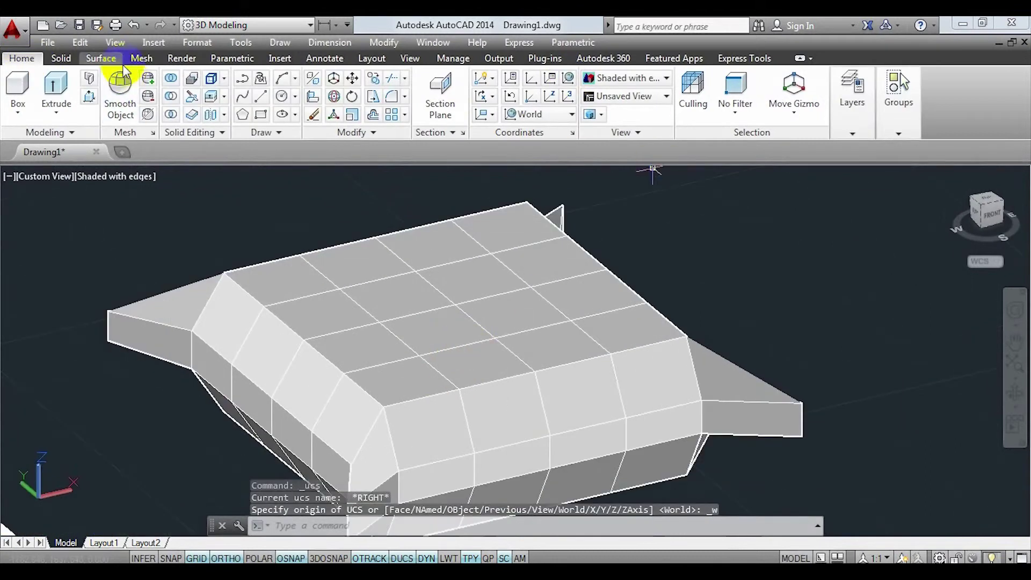
{"action": "left_click", "coordinate": [141, 58]}
{"action": "left_click", "coordinate": [734, 110]}
{"action": "left_click", "coordinate": [763, 164]}
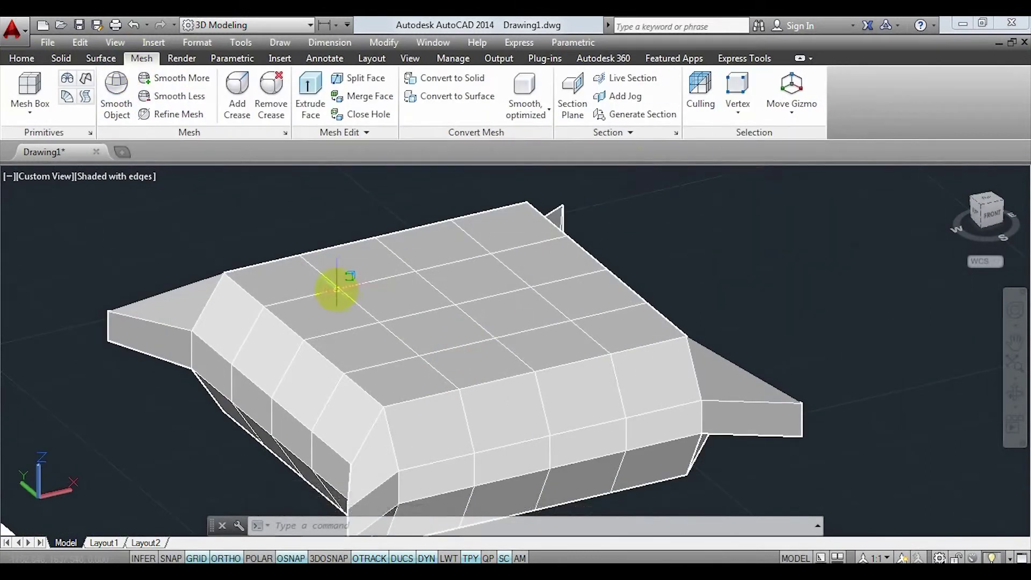
{"action": "left_click", "coordinate": [338, 289]}
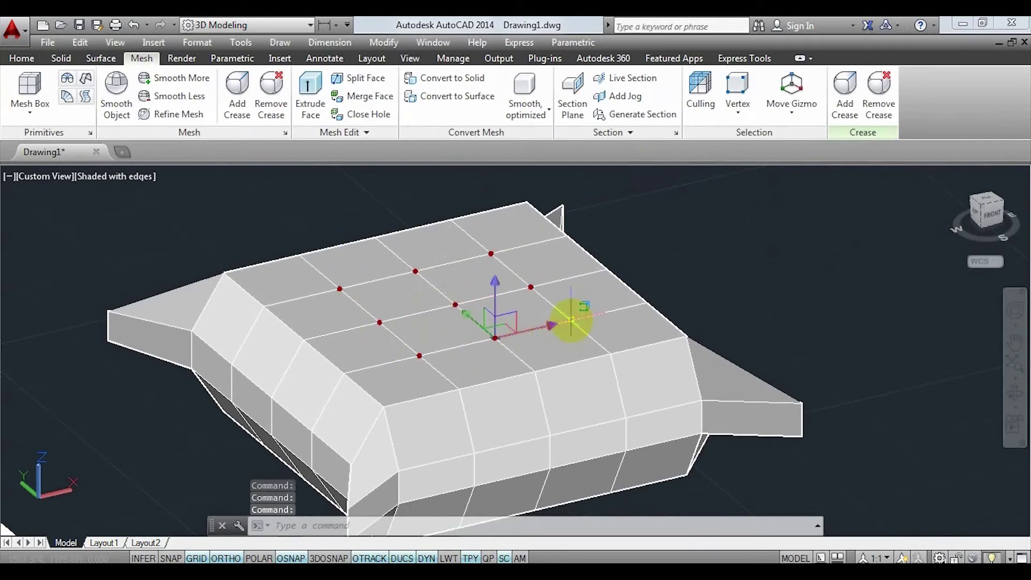
{"action": "type", "text": "m"}
Move the nine centre top vertices upward so the top bulges out.
{"action": "key", "text": "Return"}
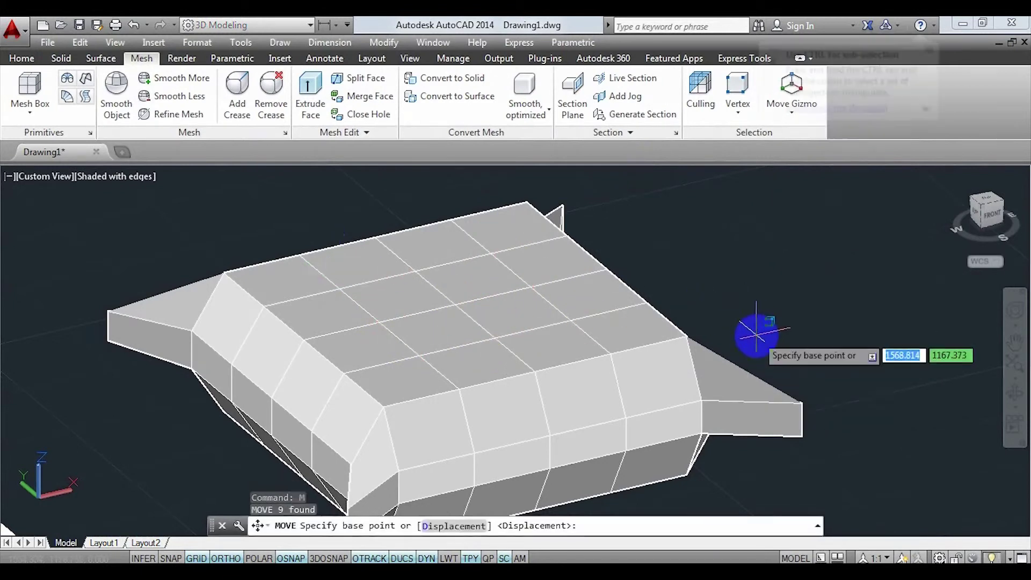
{"action": "left_click", "coordinate": [759, 316]}
{"action": "mouse_move", "coordinate": [667, 430]}
{"action": "middle_mouse_down", "text": "shift"}
{"action": "mouse_move", "coordinate": [646, 354]}
{"action": "mouse_move", "coordinate": [587, 276]}
{"action": "middle_mouse_up", "text": "shift"}
{"action": "left_click", "coordinate": [587, 275]}
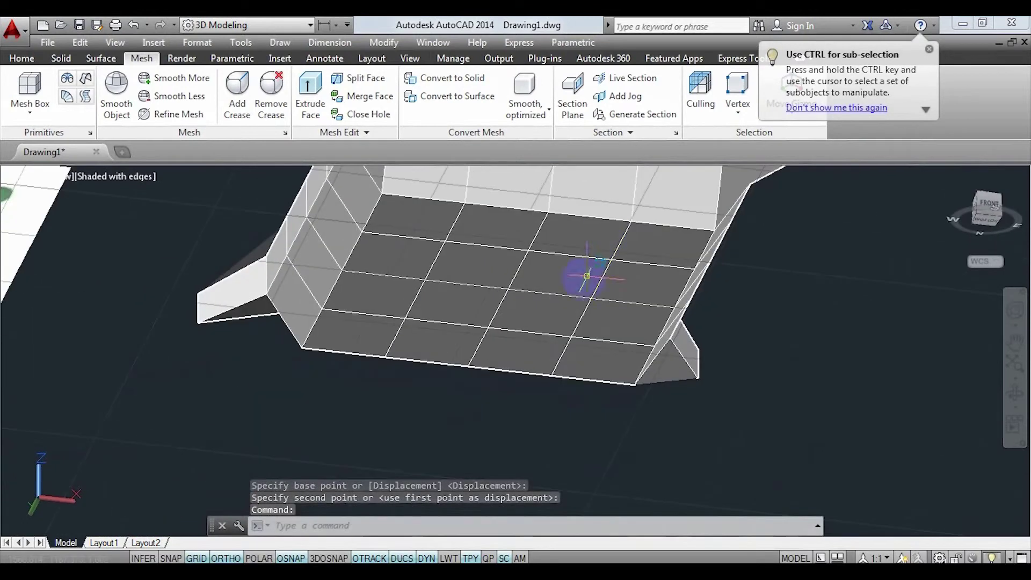
Push the underside's centre vertices downward, then orbit back to a view from above.
{"action": "left_click", "coordinate": [428, 279]}
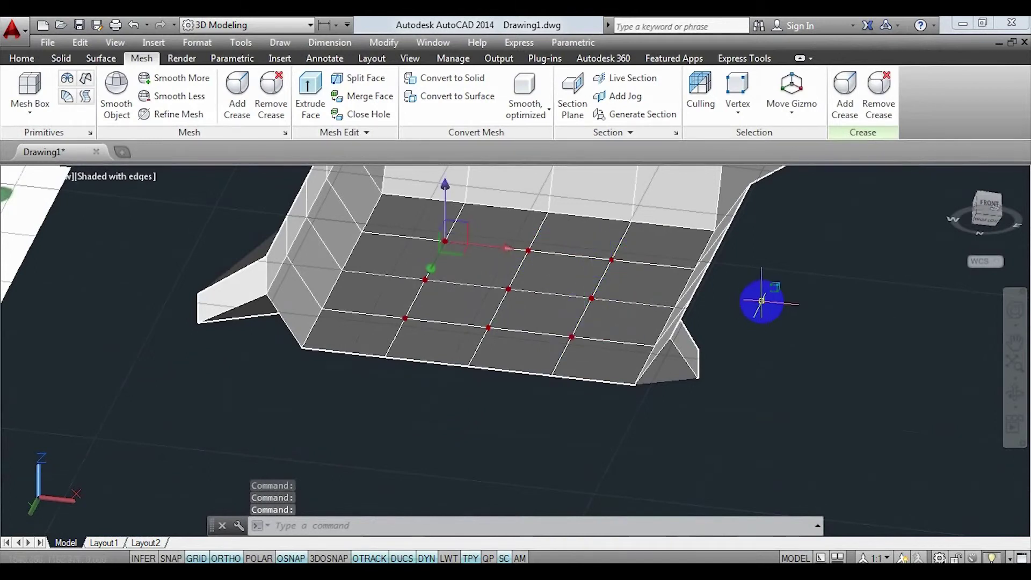
{"action": "type", "text": "m"}
{"action": "key", "text": "Return"}
{"action": "left_click", "coordinate": [779, 322]}
{"action": "mouse_move", "coordinate": [779, 322]}
{"action": "middle_mouse_down", "text": "shift"}
{"action": "mouse_move", "coordinate": [749, 368]}
{"action": "mouse_move", "coordinate": [719, 363]}
{"action": "middle_mouse_up", "text": "shift"}
{"action": "left_click", "coordinate": [623, 346]}
{"action": "mouse_move", "coordinate": [623, 346]}
{"action": "middle_mouse_down", "text": "shift"}
{"action": "mouse_move", "coordinate": [503, 397]}
{"action": "mouse_move", "coordinate": [517, 304]}
{"action": "middle_mouse_up", "text": "shift"}
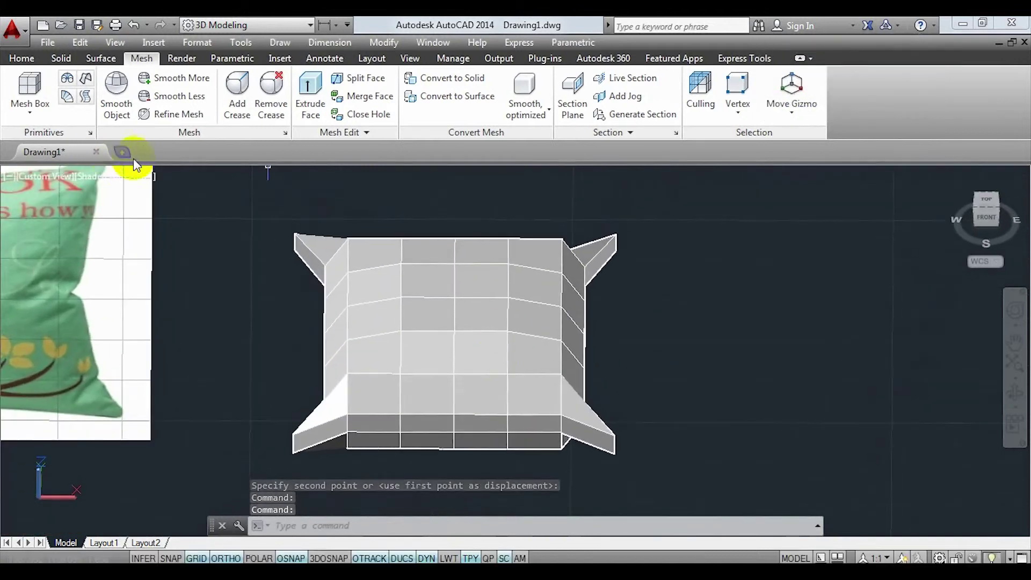
Switch to the Top view in 2D Wireframe and centre the pillow mesh.
{"action": "left_click", "coordinate": [72, 174]}
{"action": "left_click", "coordinate": [104, 214]}
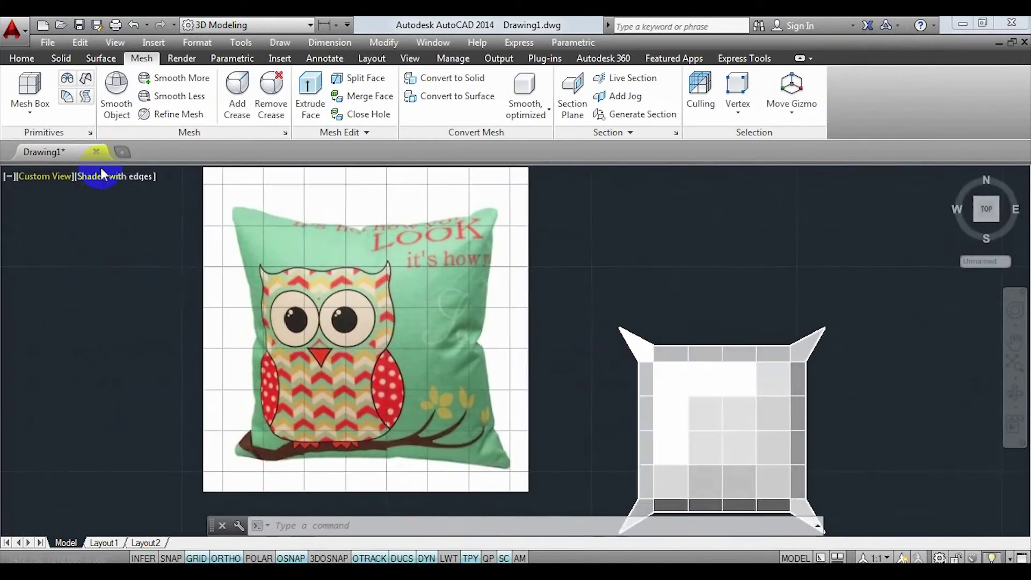
{"action": "left_click", "coordinate": [101, 174]}
{"action": "left_click", "coordinate": [125, 216]}
{"action": "middle_click_drag", "start_coordinate": [752, 396], "coordinate": [511, 282]}
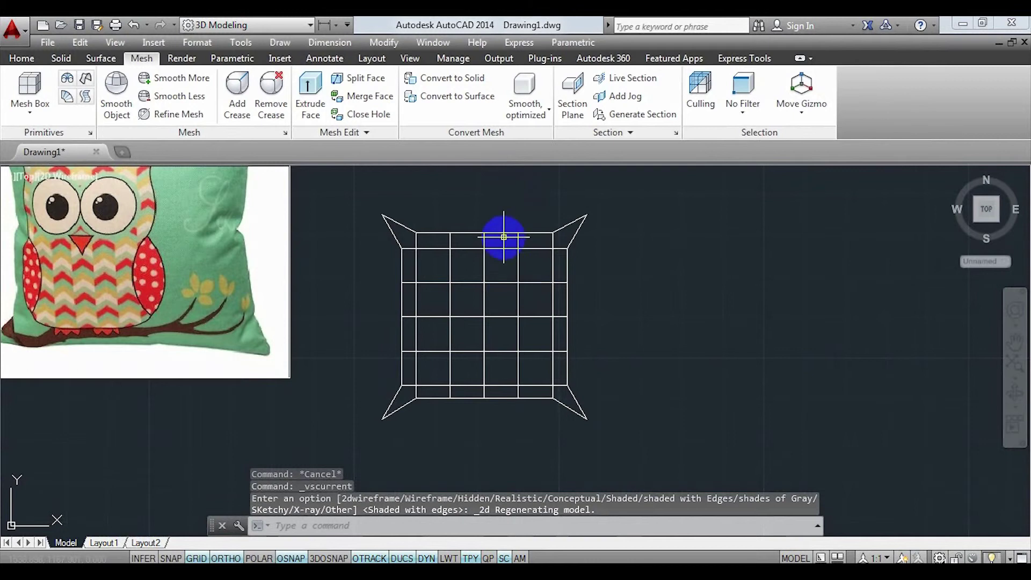
{"action": "scroll", "coordinate": [504, 236], "scroll_direction": "up", "scroll_amount": 3}
Filter picks to mesh vertices and move two top-edge vertices to slant an inner edge.
{"action": "left_click", "coordinate": [744, 115]}
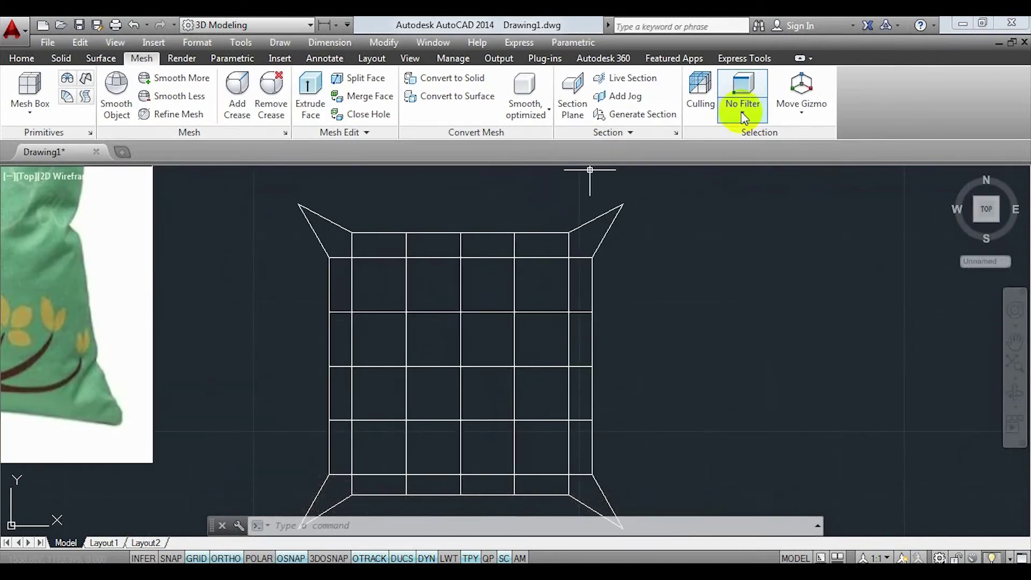
{"action": "left_click", "coordinate": [759, 166]}
{"action": "left_click_drag", "start_coordinate": [507, 221], "coordinate": [538, 285]}
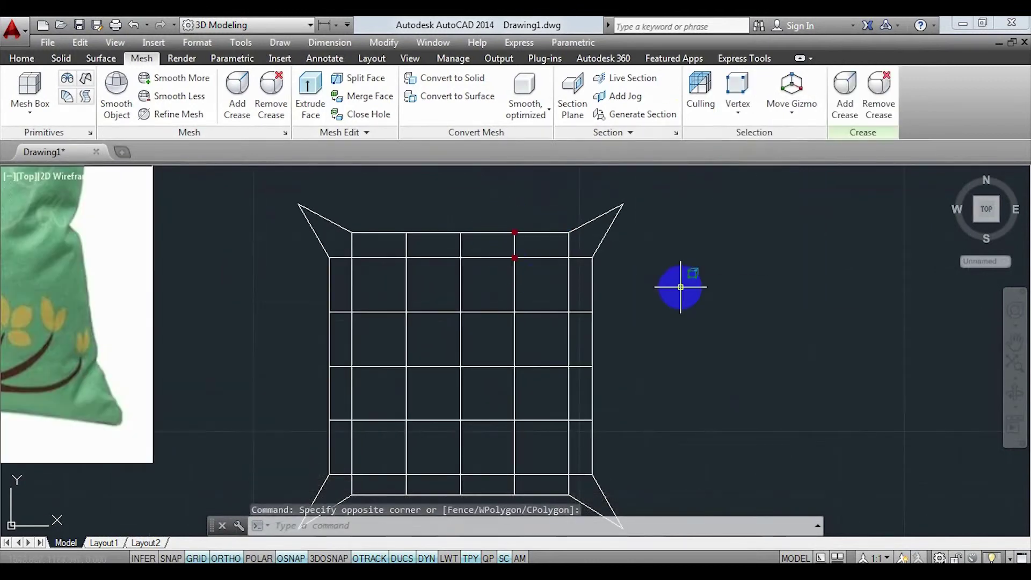
{"action": "type", "text": "m"}
{"action": "key", "text": "Return"}
{"action": "left_click", "coordinate": [680, 303]}
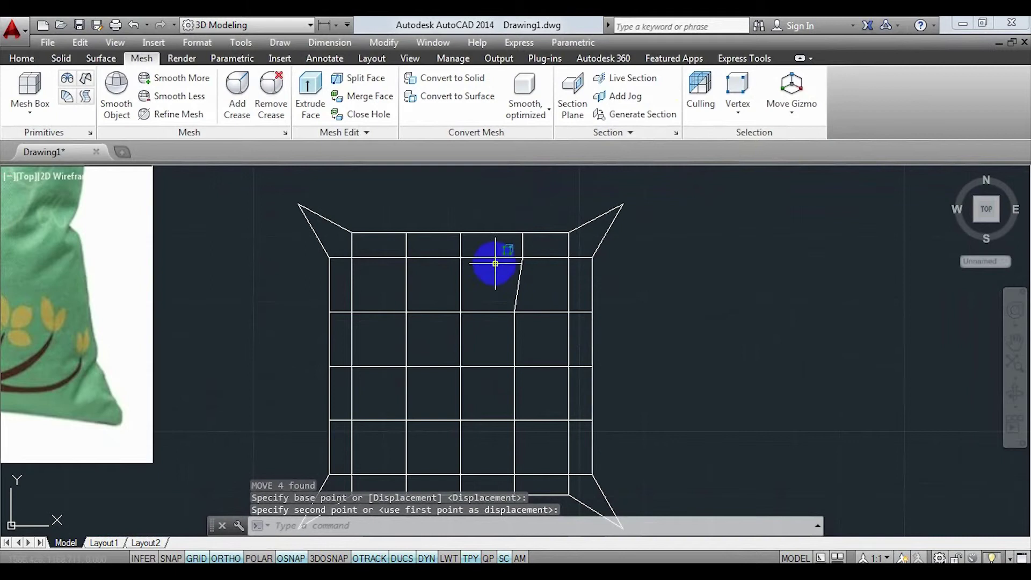
{"action": "left_click", "coordinate": [500, 235]}
Move the next pair of top-edge vertices to slant the second grid line.
{"action": "left_click", "coordinate": [403, 214]}
{"action": "left_click", "coordinate": [425, 288]}
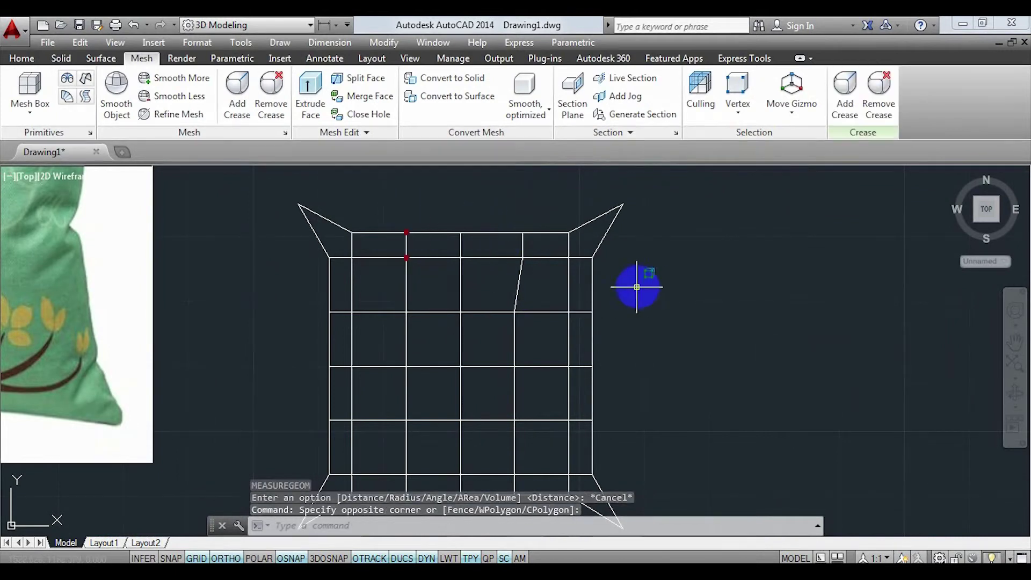
{"action": "type", "text": "m"}
{"action": "key", "text": "Return"}
{"action": "left_click", "coordinate": [648, 283]}
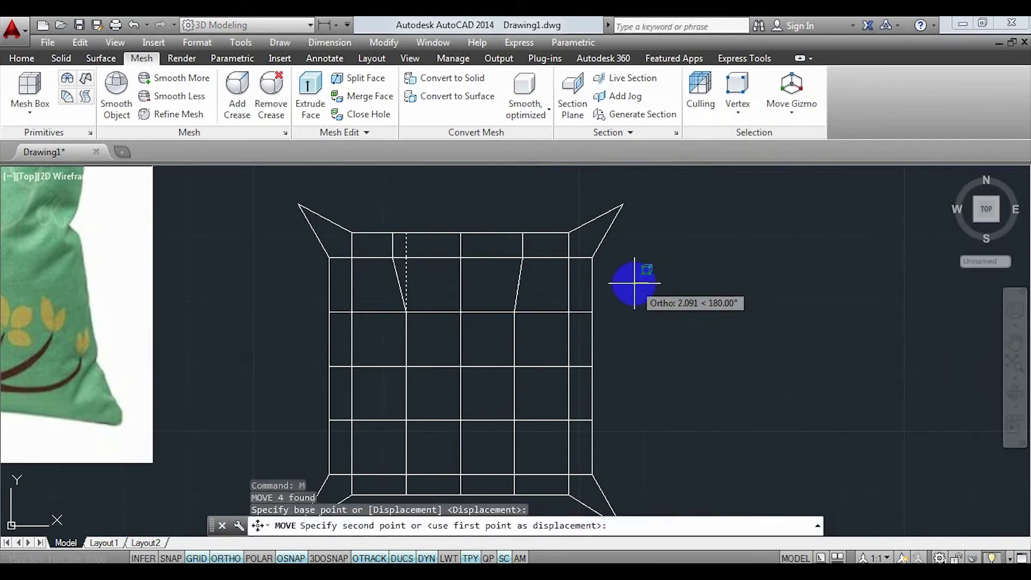
{"action": "left_click", "coordinate": [634, 283]}
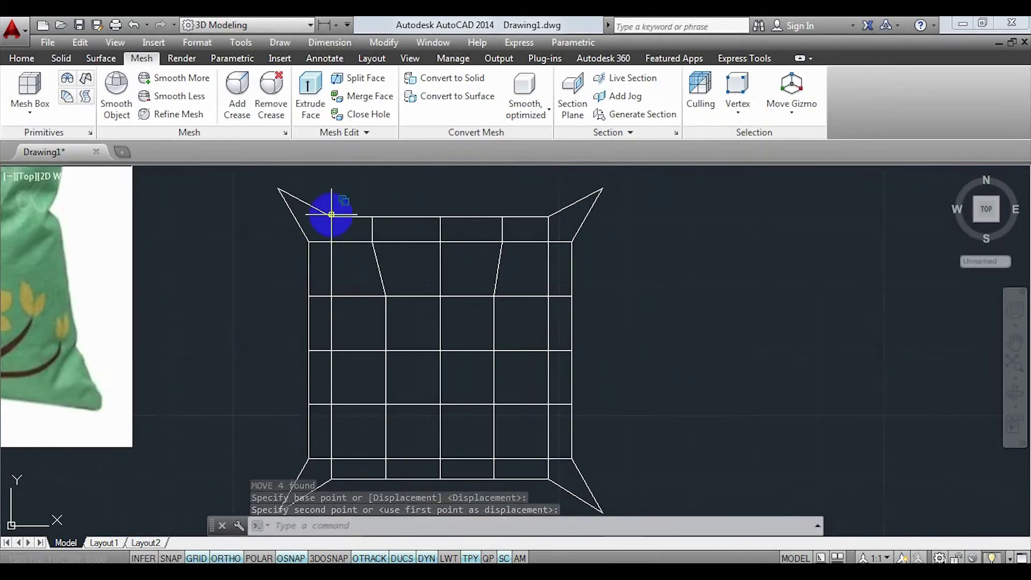
Shift the top-left corner vertices slightly to the right.
{"action": "left_click", "coordinate": [330, 209]}
{"action": "left_click", "coordinate": [339, 275]}
{"action": "type", "text": "m"}
{"action": "key", "text": "Return"}
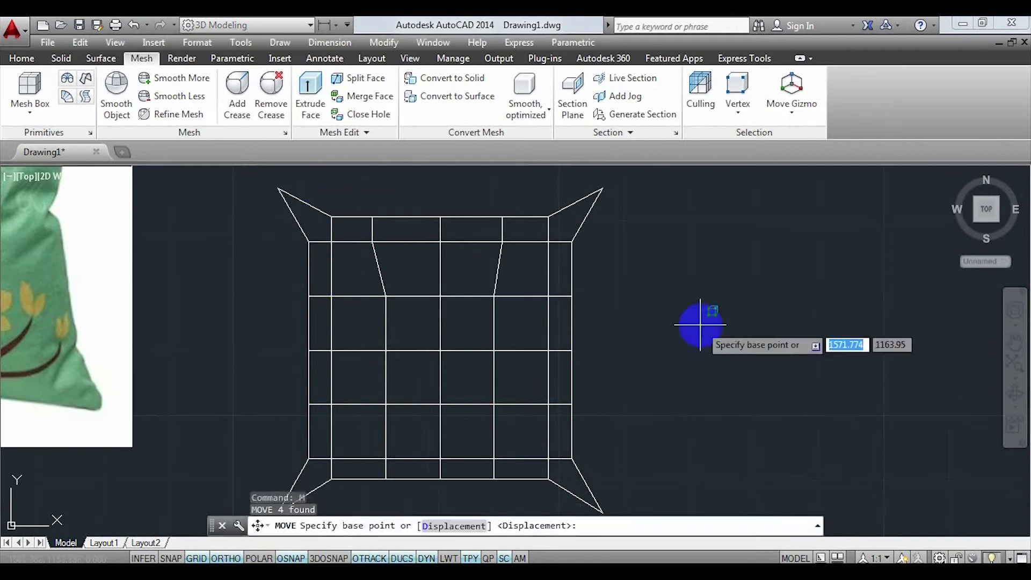
{"action": "left_click", "coordinate": [700, 324]}
{"action": "left_click", "coordinate": [708, 325]}
Pull the top-right corner vertices on the right edge inward.
{"action": "left_click", "coordinate": [536, 209]}
{"action": "left_click", "coordinate": [559, 260]}
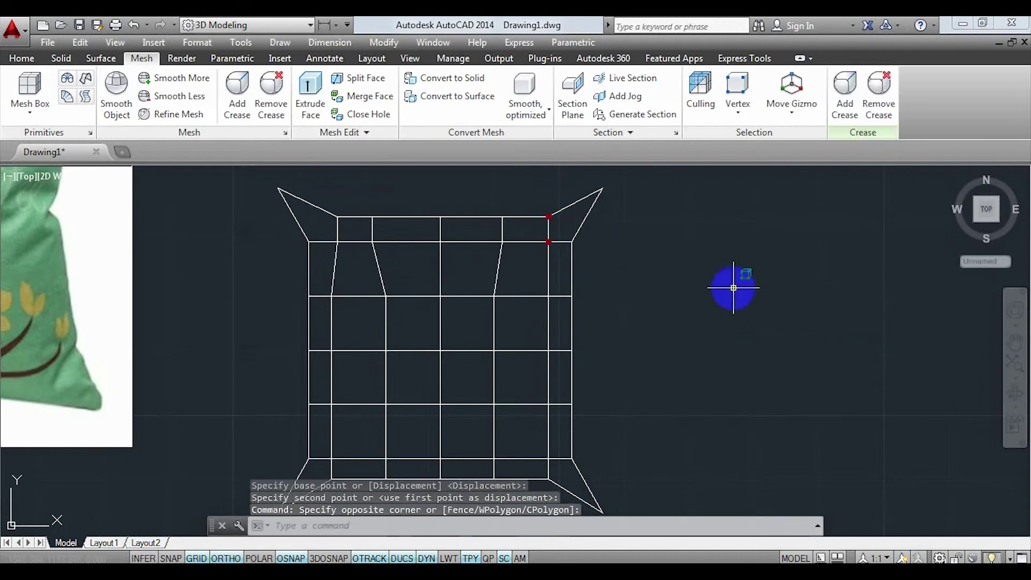
{"action": "type", "text": "m"}
{"action": "key", "text": "Return"}
{"action": "left_click", "coordinate": [755, 318]}
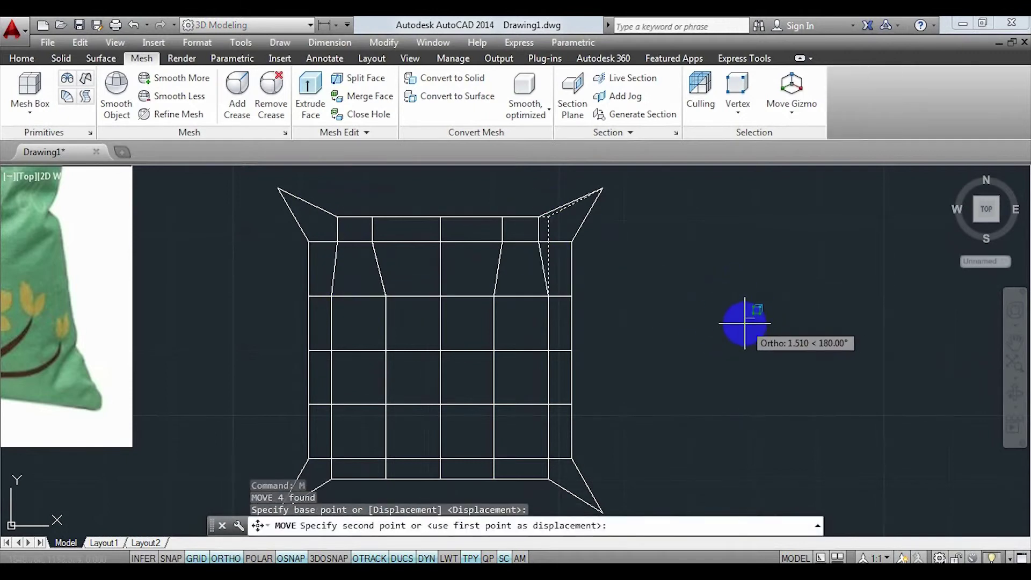
{"action": "left_click", "coordinate": [745, 324]}
{"action": "scroll", "coordinate": [720, 360], "scroll_direction": "down", "scroll_amount": 2}
{"action": "scroll", "coordinate": [672, 354], "scroll_direction": "down", "scroll_amount": 2}
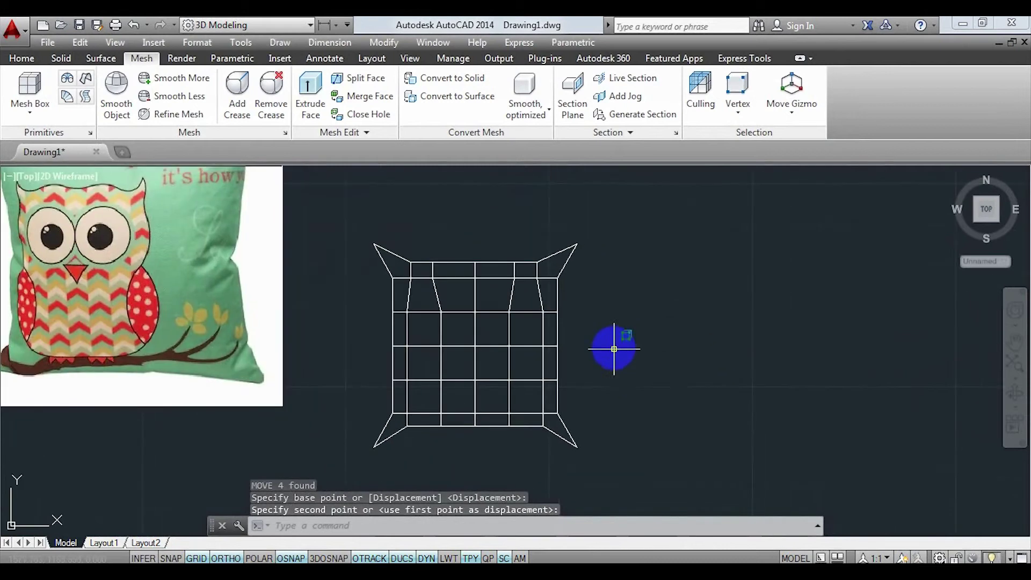
{"action": "left_click", "coordinate": [593, 310]}
Move the selected pair of right-edge vertices further inward.
{"action": "left_click", "coordinate": [513, 356]}
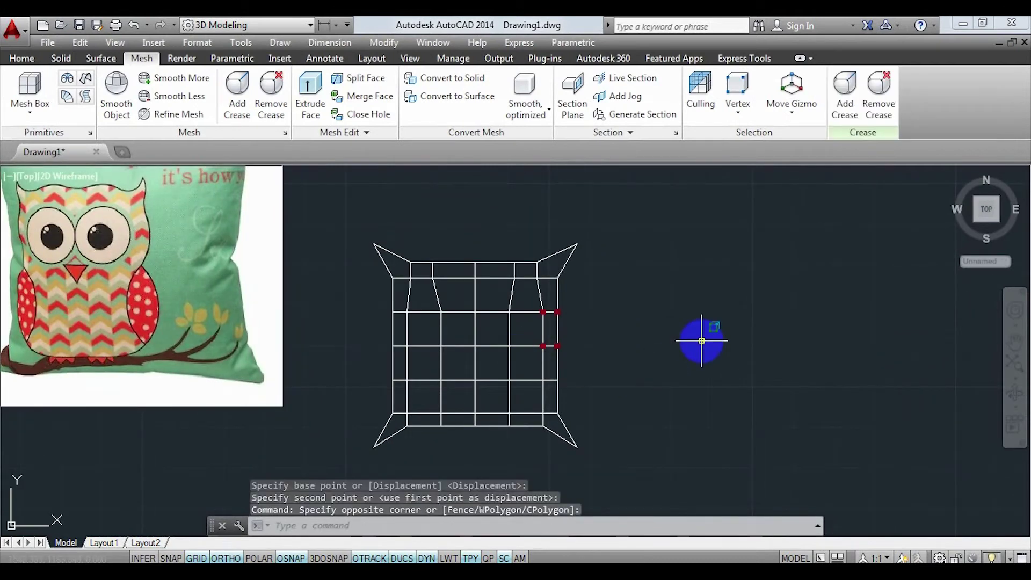
{"action": "type", "text": "m"}
{"action": "left_click", "coordinate": [732, 375]}
{"action": "left_click", "coordinate": [723, 369]}
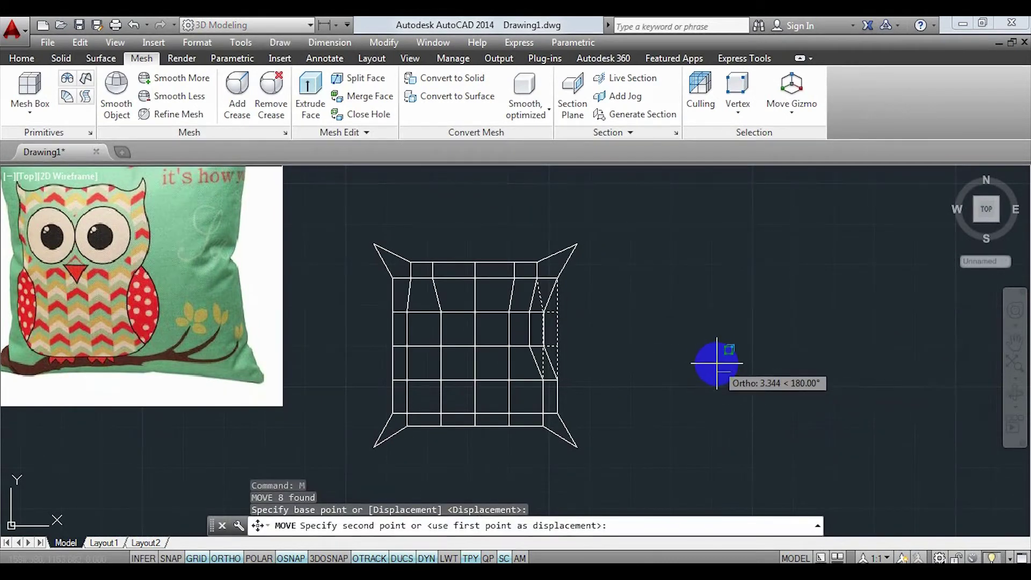
{"action": "left_click", "coordinate": [717, 364]}
Pull the lower right-edge vertices inward.
{"action": "left_click", "coordinate": [598, 384]}
{"action": "left_click", "coordinate": [511, 351]}
{"action": "type", "text": "m"}
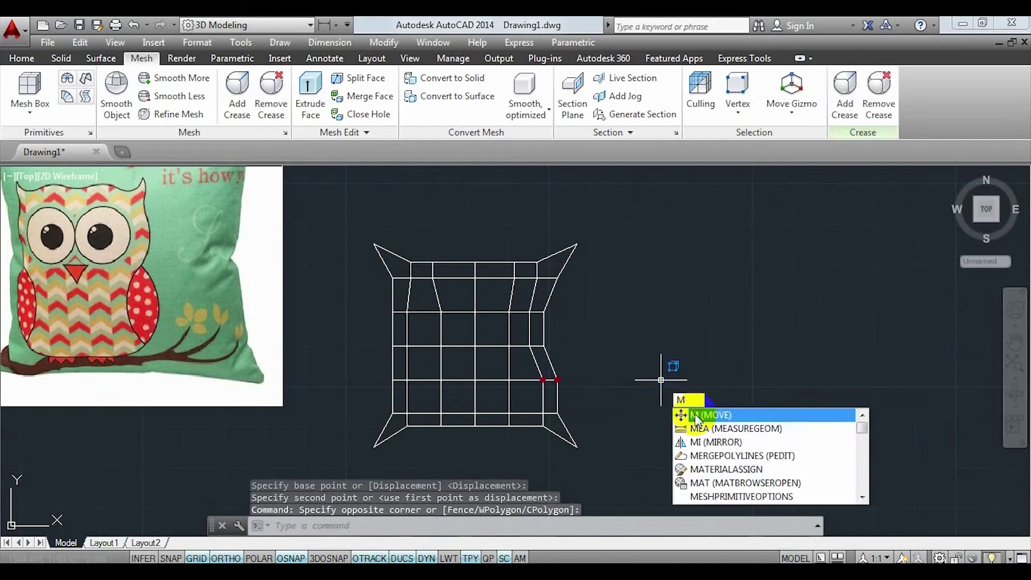
{"action": "key", "text": "Return"}
{"action": "left_click", "coordinate": [672, 373]}
{"action": "left_click", "coordinate": [689, 413]}
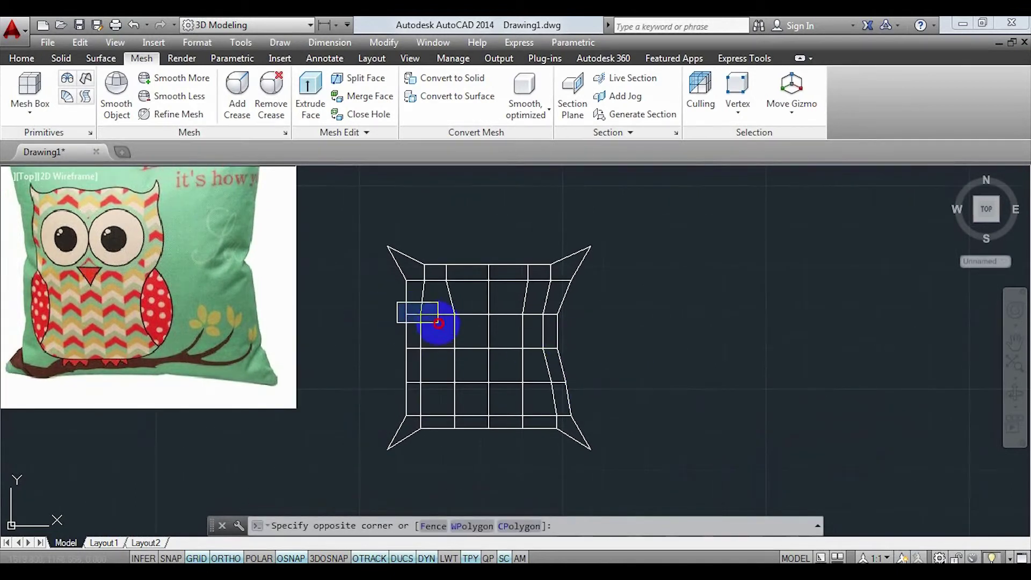
Pull the left-edge vertices inward so the left side bows in.
{"action": "left_click", "coordinate": [439, 323]}
{"action": "type", "text": "m"}
{"action": "key", "text": "Return"}
{"action": "left_click", "coordinate": [677, 387]}
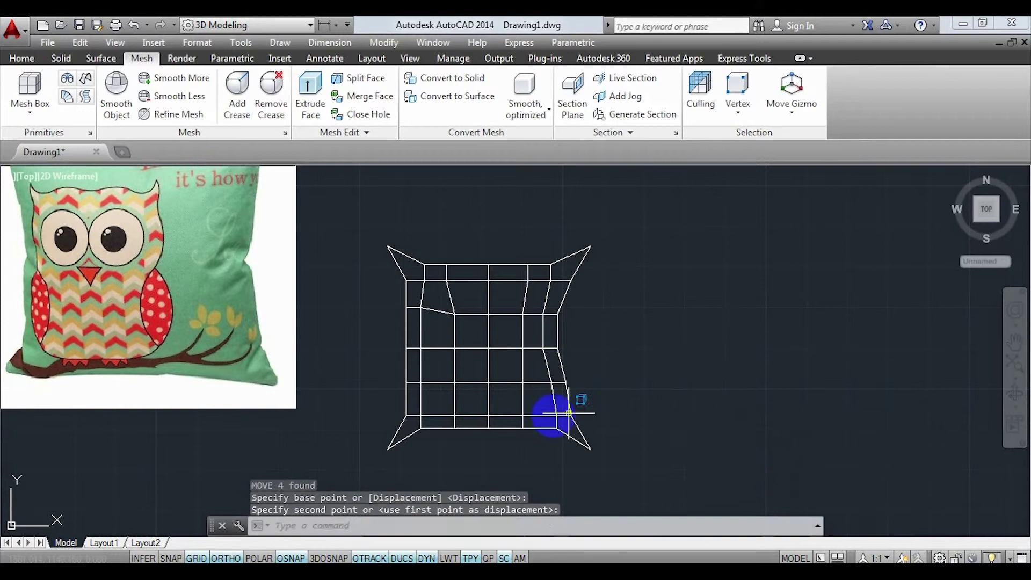
{"action": "left_click", "coordinate": [408, 382]}
{"action": "left_click", "coordinate": [653, 361]}
{"action": "type", "text": "m"}
{"action": "key", "text": "Return"}
{"action": "left_click", "coordinate": [678, 387]}
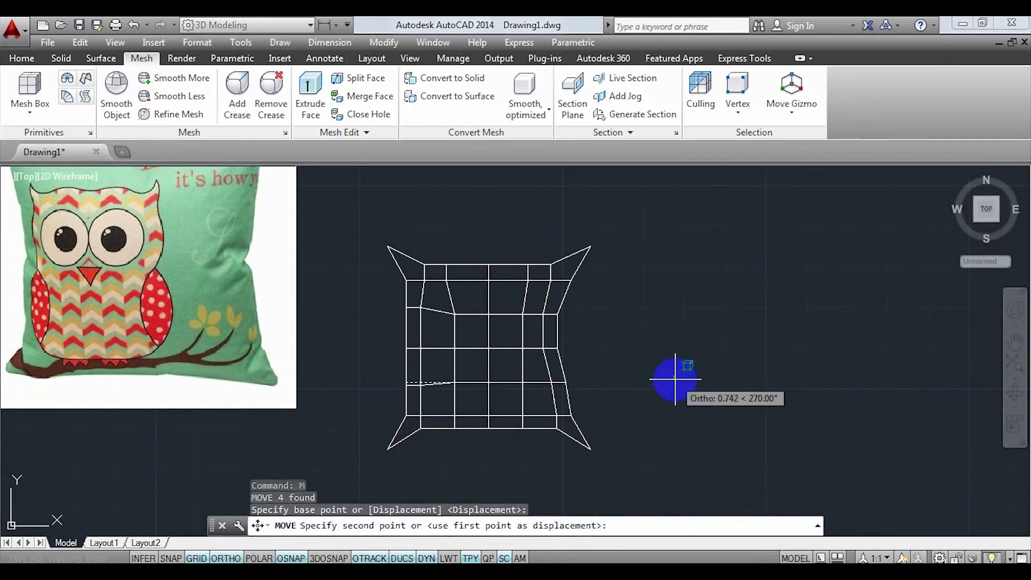
{"action": "left_click", "coordinate": [483, 444]}
Move the bottom-left vertices inward.
{"action": "left_click", "coordinate": [436, 422]}
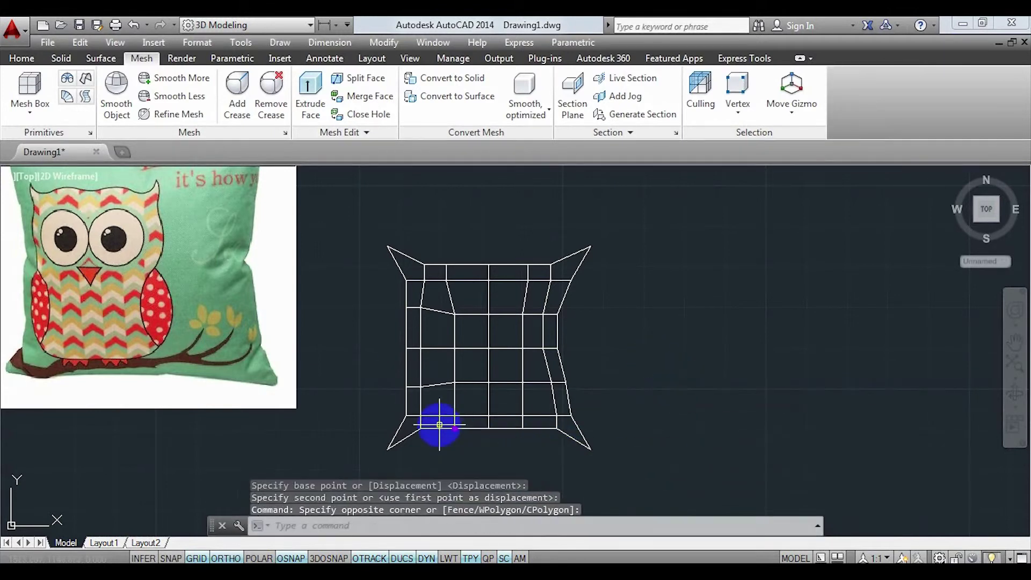
{"action": "left_click", "coordinate": [425, 438]}
{"action": "type", "text": "M"}
{"action": "key", "text": "Return"}
{"action": "left_click", "coordinate": [669, 374]}
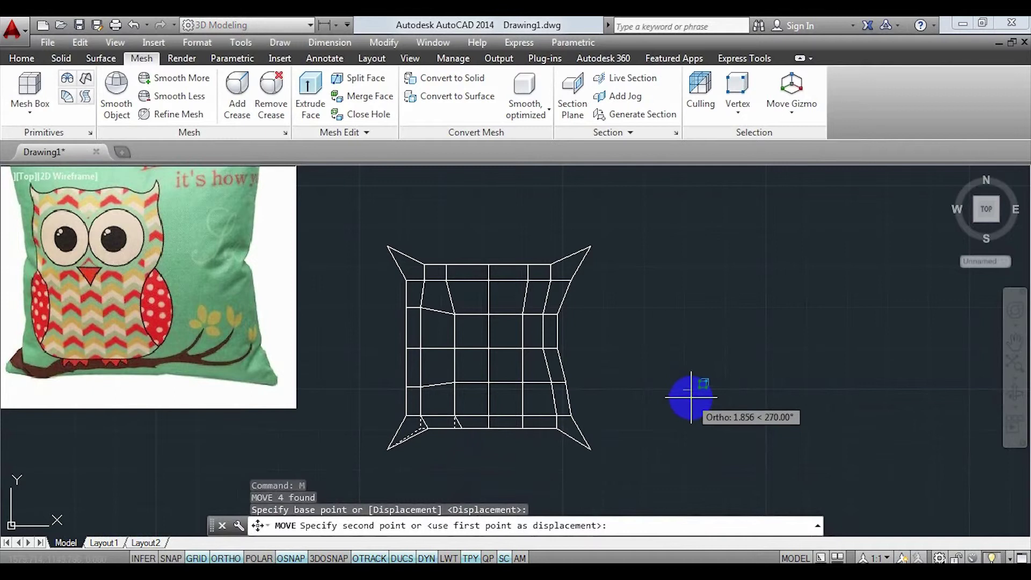
{"action": "left_click", "coordinate": [680, 399]}
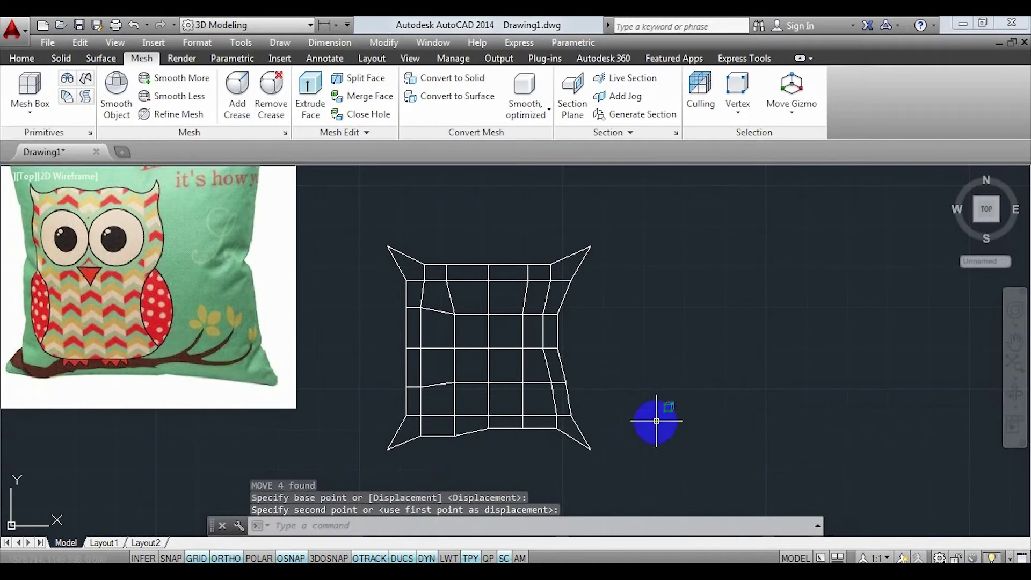
{"action": "left_click", "coordinate": [491, 426]}
Shift two pairs of bottom-edge vertices inward to bend the bottom side.
{"action": "left_click", "coordinate": [546, 430]}
{"action": "left_click", "coordinate": [668, 369]}
{"action": "type", "text": "M"}
{"action": "key", "text": "Return"}
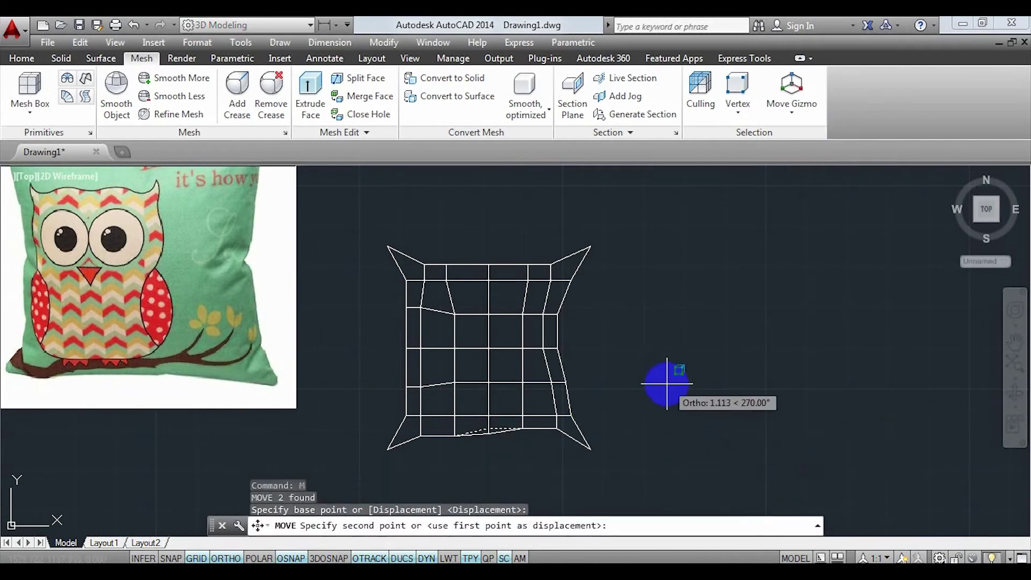
{"action": "left_click", "coordinate": [516, 422]}
{"action": "left_click", "coordinate": [601, 456]}
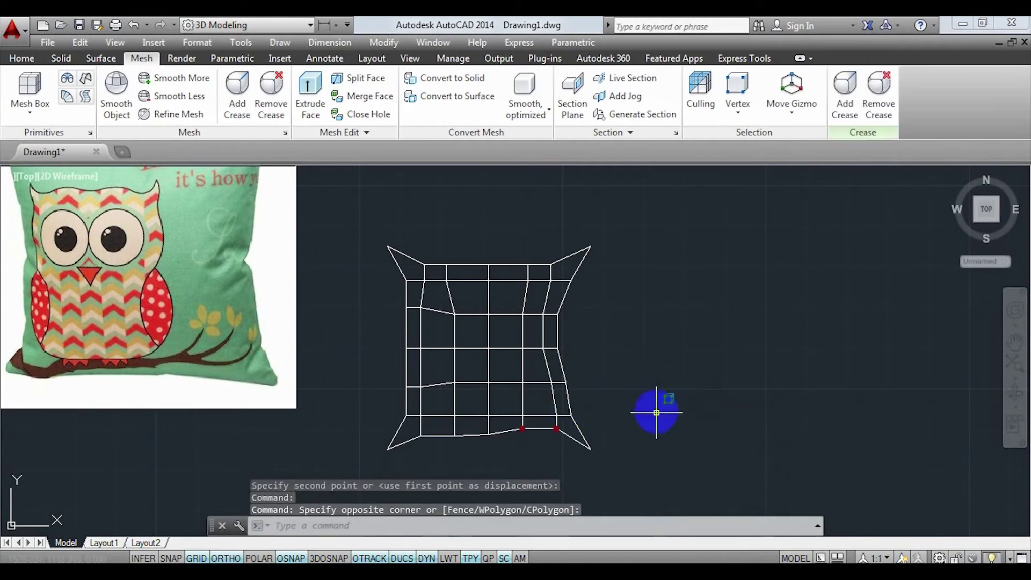
{"action": "type", "text": "M"}
{"action": "key", "text": "Return"}
{"action": "left_click", "coordinate": [668, 376]}
{"action": "left_click", "coordinate": [673, 413]}
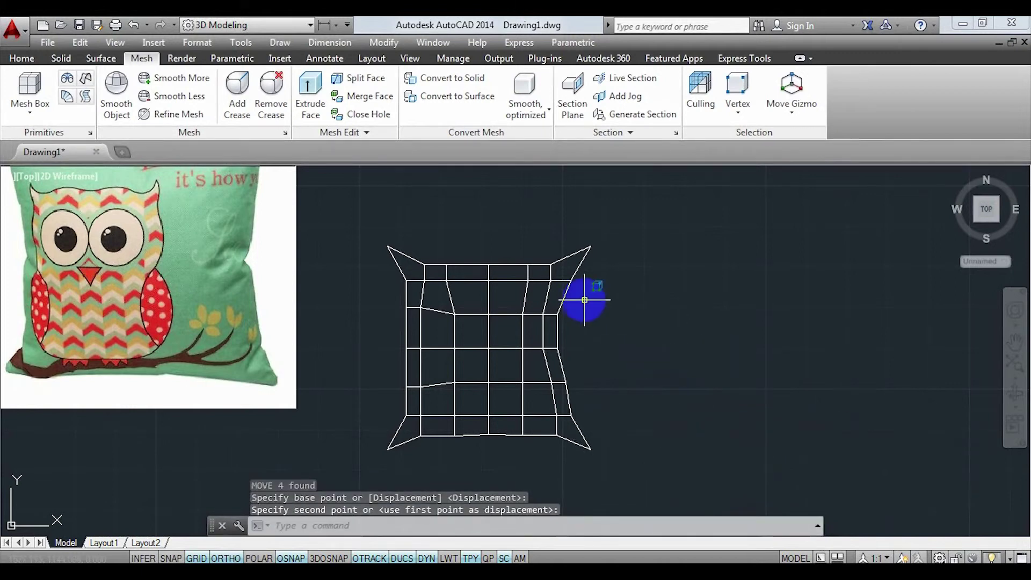
{"action": "left_click", "coordinate": [341, 204]}
Smooth the whole pillow mesh to maximum and preview it orbited in Realistic style.
{"action": "left_click", "coordinate": [632, 460]}
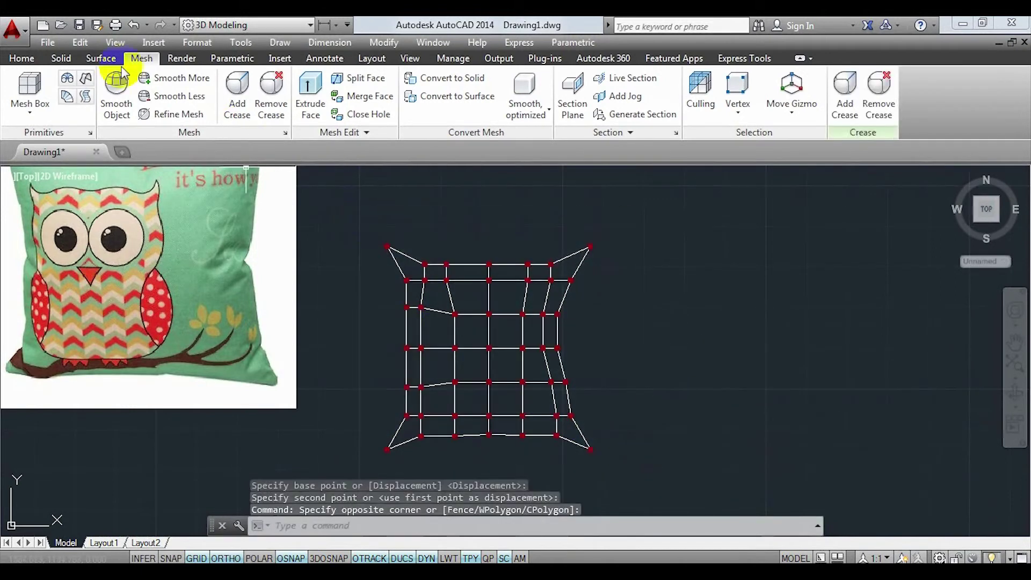
{"action": "left_click", "coordinate": [158, 81]}
{"action": "left_click", "coordinate": [609, 327]}
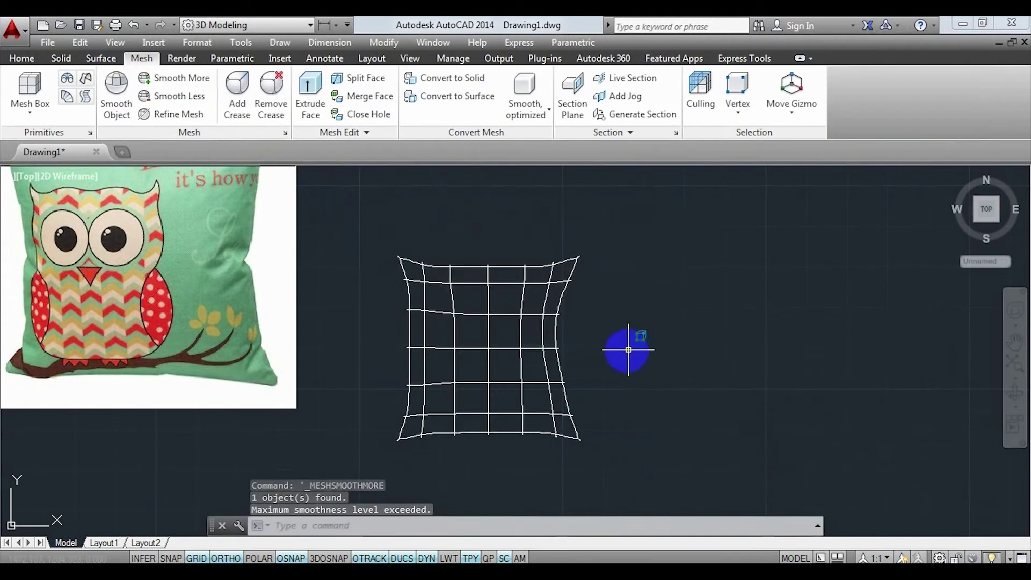
{"action": "mouse_move", "coordinate": [628, 349]}
{"action": "middle_mouse_down", "text": "shift"}
{"action": "mouse_move", "coordinate": [598, 225]}
{"action": "mouse_move", "coordinate": [658, 274]}
{"action": "middle_mouse_up", "text": "shift"}
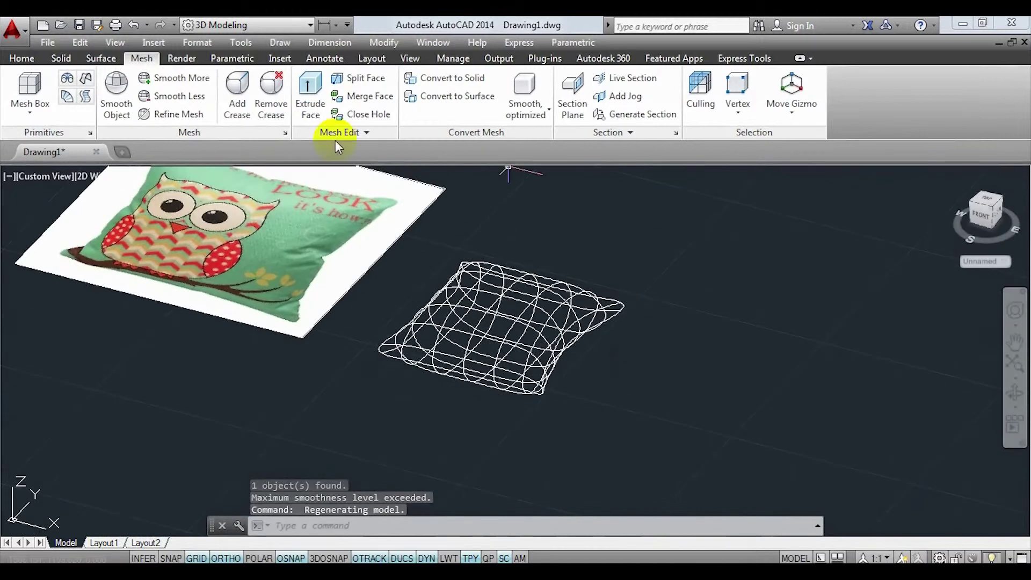
{"action": "left_click", "coordinate": [88, 178]}
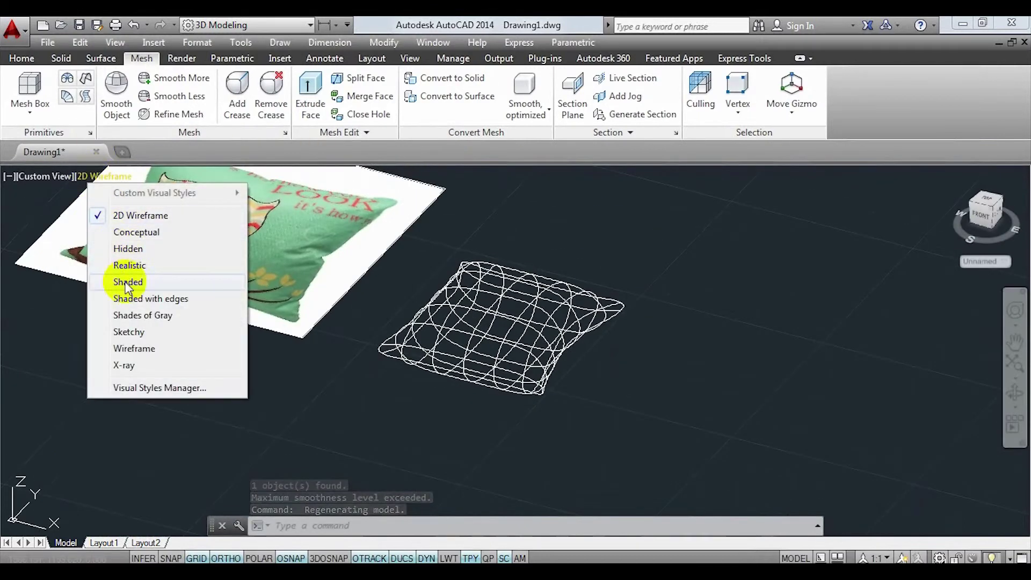
{"action": "left_click", "coordinate": [134, 267]}
Return to the Top view with 2D Wireframe display.
{"action": "mouse_move", "coordinate": [546, 373]}
{"action": "middle_mouse_down", "text": "shift"}
{"action": "mouse_move", "coordinate": [527, 329]}
{"action": "mouse_move", "coordinate": [638, 387]}
{"action": "mouse_move", "coordinate": [586, 434]}
{"action": "mouse_move", "coordinate": [594, 421]}
{"action": "mouse_move", "coordinate": [559, 433]}
{"action": "mouse_move", "coordinate": [553, 418]}
{"action": "middle_mouse_up", "text": "shift"}
{"action": "left_click", "coordinate": [65, 176]}
{"action": "left_click", "coordinate": [108, 199]}
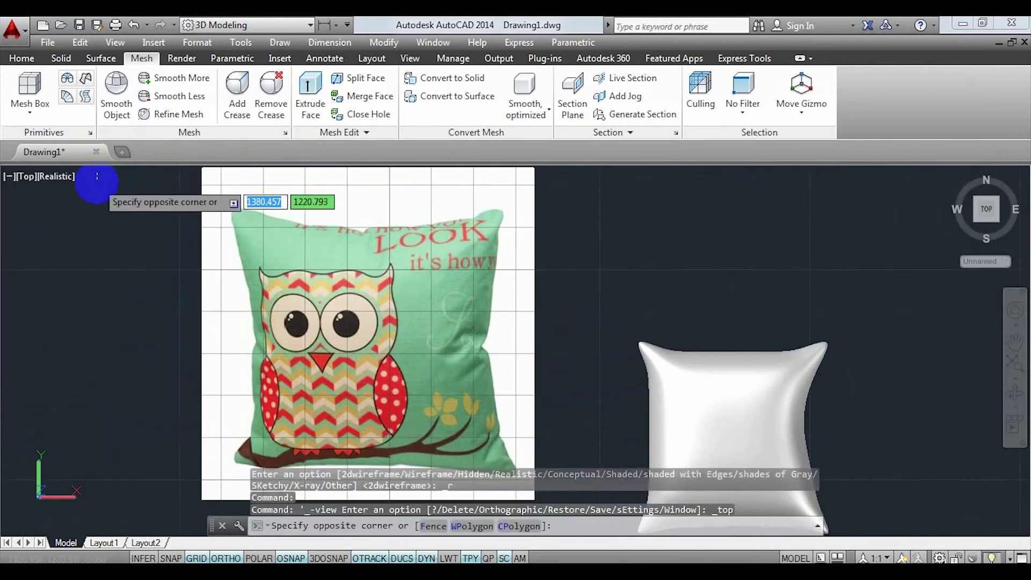
{"action": "left_click", "coordinate": [72, 176]}
{"action": "left_click", "coordinate": [94, 212]}
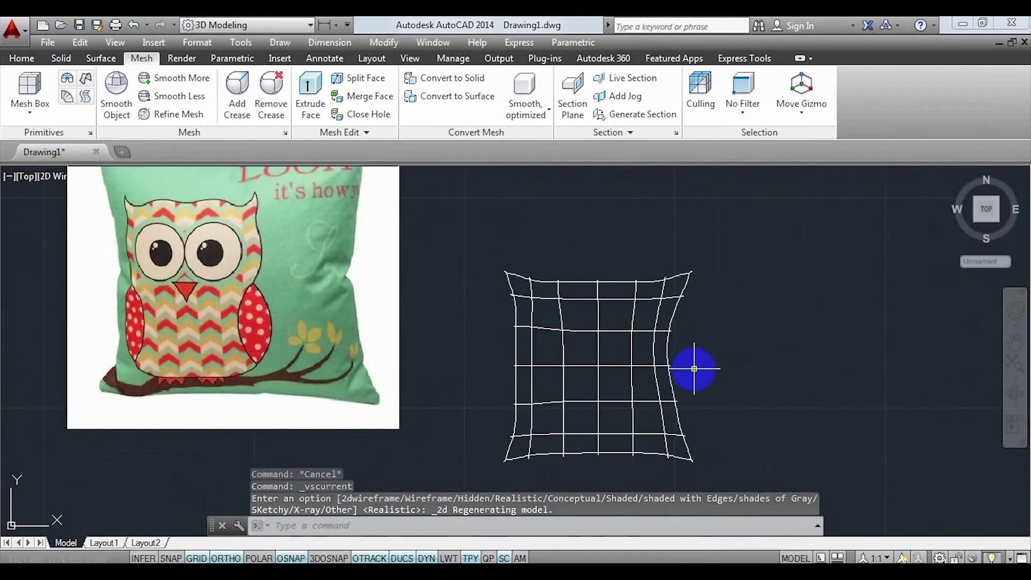
Filter picks to vertices and pull a group of right-side vertices leftward.
{"action": "left_click", "coordinate": [640, 375]}
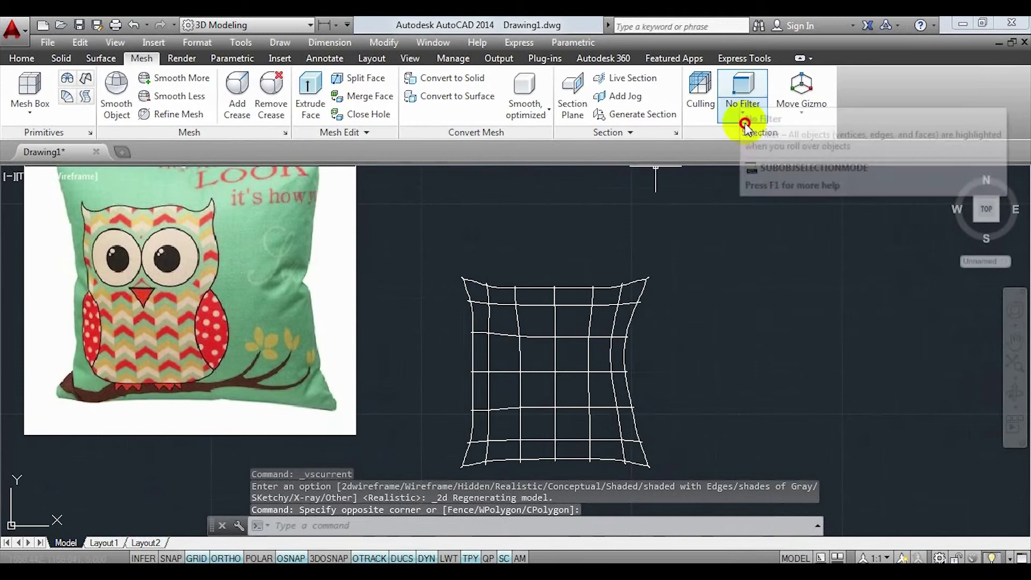
{"action": "left_click", "coordinate": [740, 114]}
{"action": "left_click", "coordinate": [747, 170]}
{"action": "left_click", "coordinate": [675, 375]}
{"action": "left_click", "coordinate": [603, 363]}
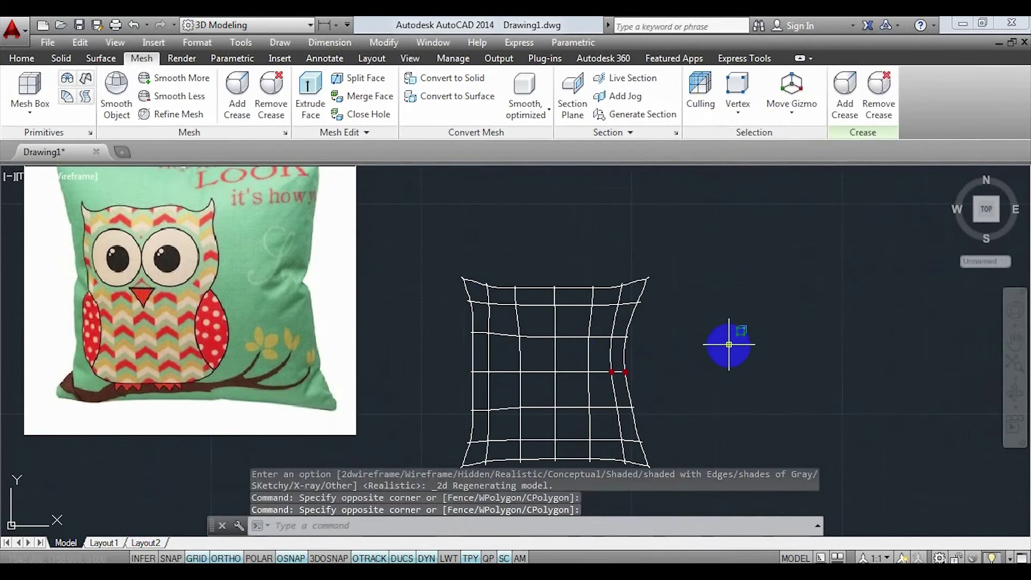
{"action": "type", "text": "m"}
{"action": "key", "text": "Return"}
{"action": "left_click", "coordinate": [802, 364]}
{"action": "left_click", "coordinate": [784, 365]}
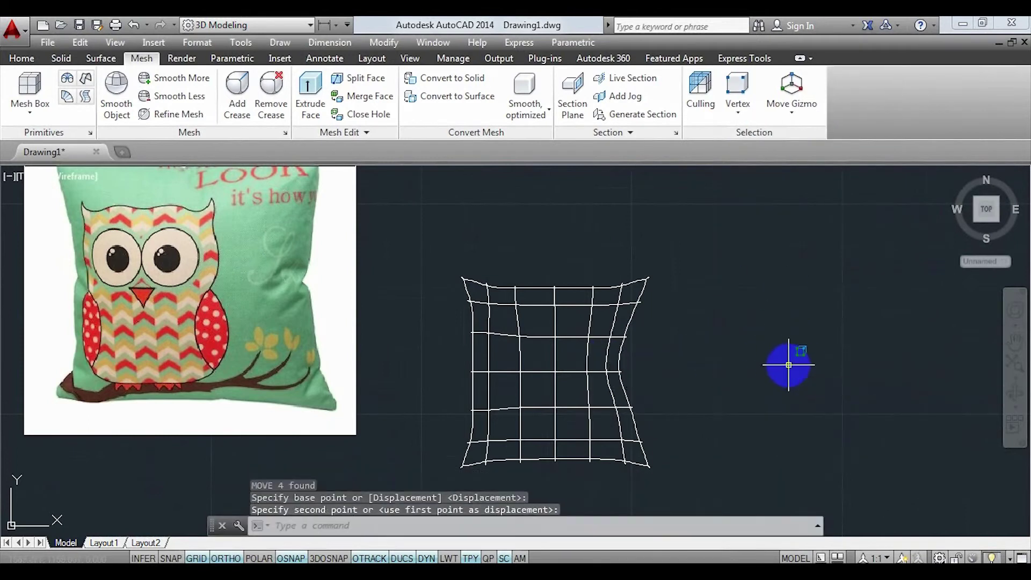
Move the next group of right vertices to a new position.
{"action": "left_click", "coordinate": [619, 339]}
{"action": "left_click", "coordinate": [735, 322]}
{"action": "key", "text": "Return"}
{"action": "left_click", "coordinate": [736, 327]}
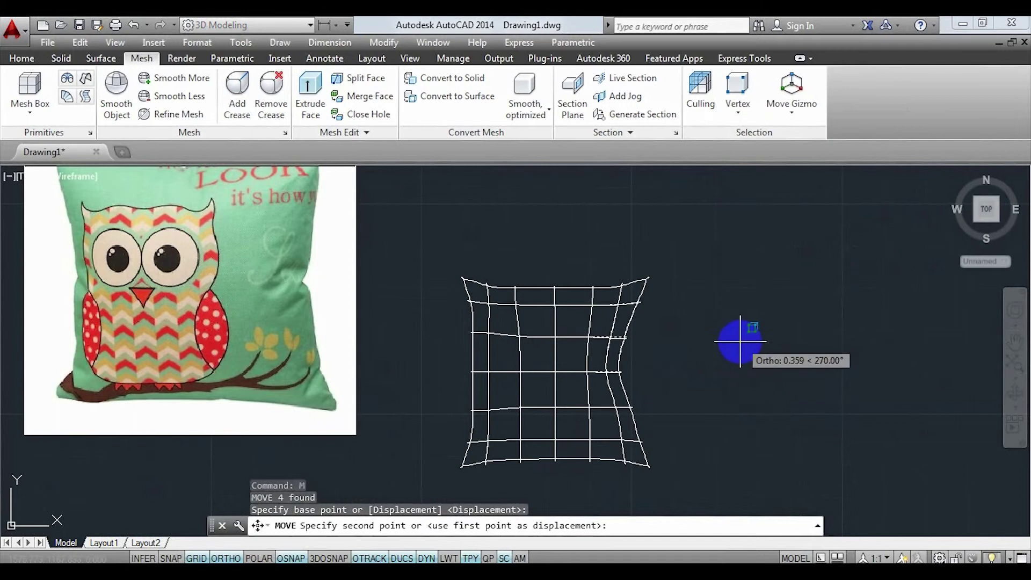
{"action": "left_click", "coordinate": [749, 352]}
{"action": "left_click", "coordinate": [670, 430]}
Pull the lower right vertices inward.
{"action": "left_click", "coordinate": [610, 402]}
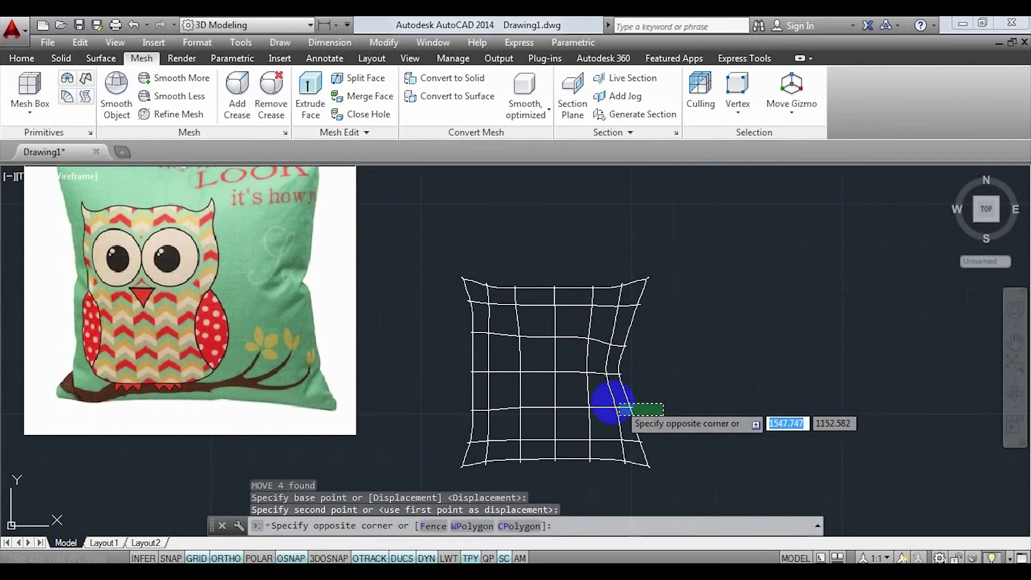
{"action": "left_click", "coordinate": [715, 403]}
{"action": "key", "text": "space"}
{"action": "left_click", "coordinate": [732, 431]}
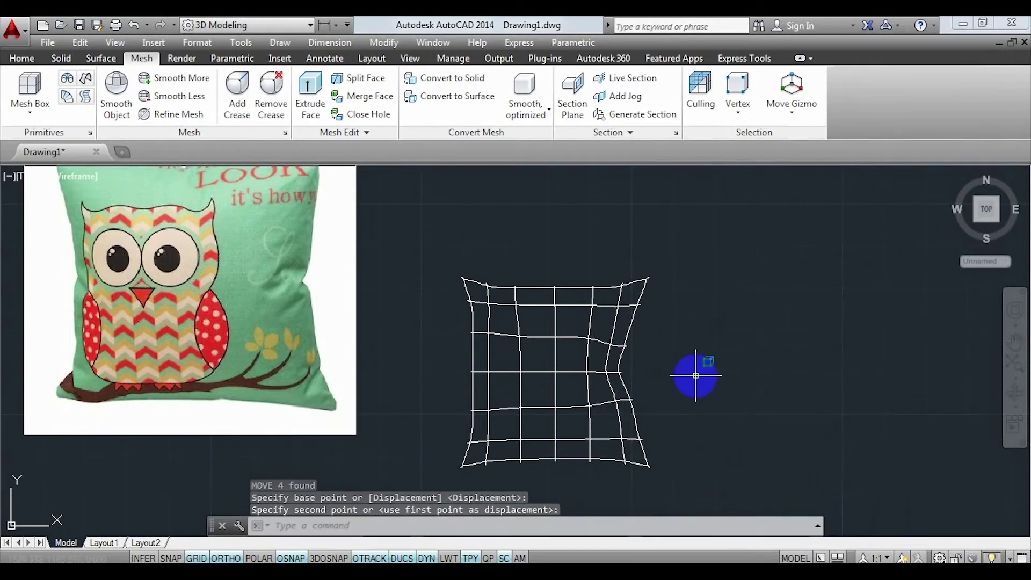
{"action": "left_click", "coordinate": [696, 397]}
Shift a group of top-edge vertices inward.
{"action": "left_click", "coordinate": [538, 315]}
{"action": "left_click", "coordinate": [561, 354]}
{"action": "type", "text": "m"}
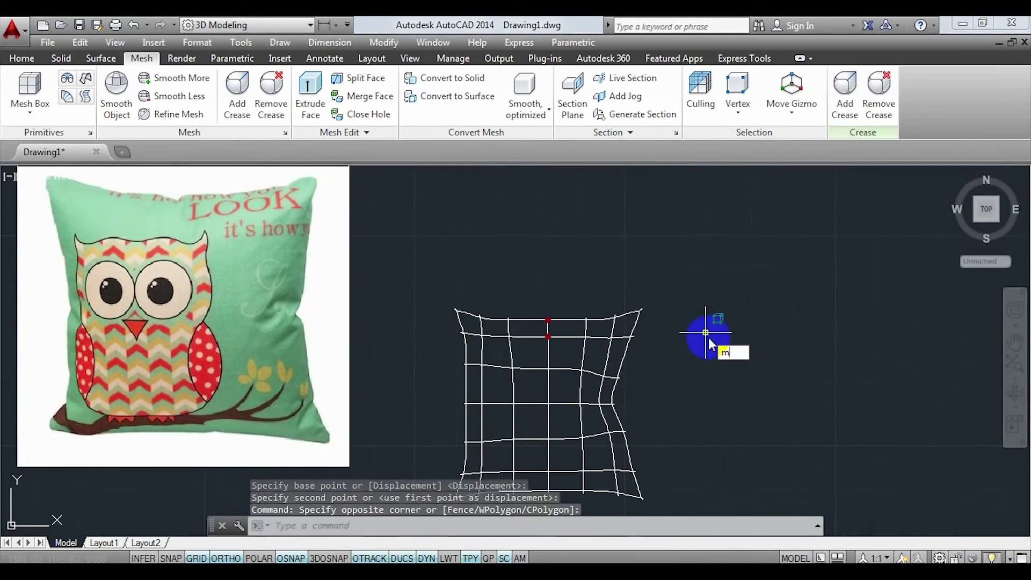
{"action": "key", "text": "Return"}
{"action": "left_click", "coordinate": [716, 359]}
Pull the top-right vertices inward toward the centre.
{"action": "left_click", "coordinate": [571, 317]}
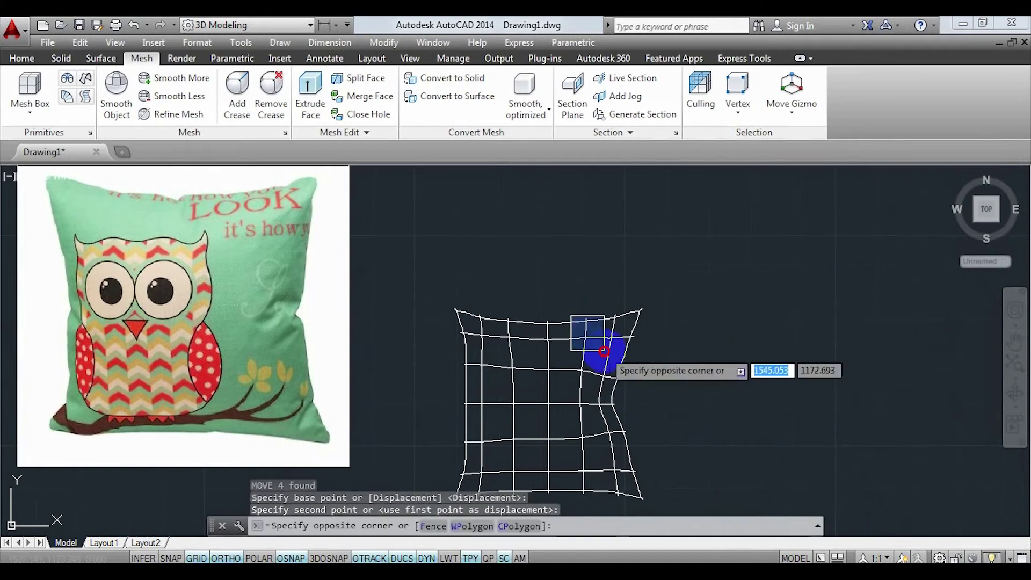
{"action": "left_click", "coordinate": [604, 352]}
{"action": "type", "text": "m"}
{"action": "key", "text": "Return"}
{"action": "left_click", "coordinate": [749, 371]}
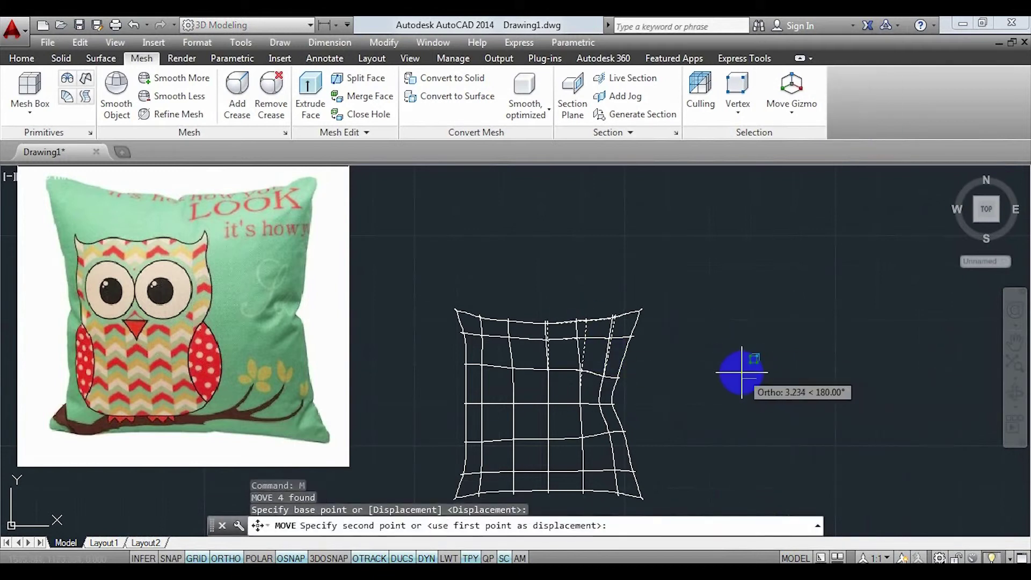
{"action": "left_click", "coordinate": [538, 328]}
Move another group of mesh vertices to a new position.
{"action": "left_click", "coordinate": [511, 350]}
{"action": "type", "text": "m"}
{"action": "key", "text": "Return"}
{"action": "left_click", "coordinate": [682, 360]}
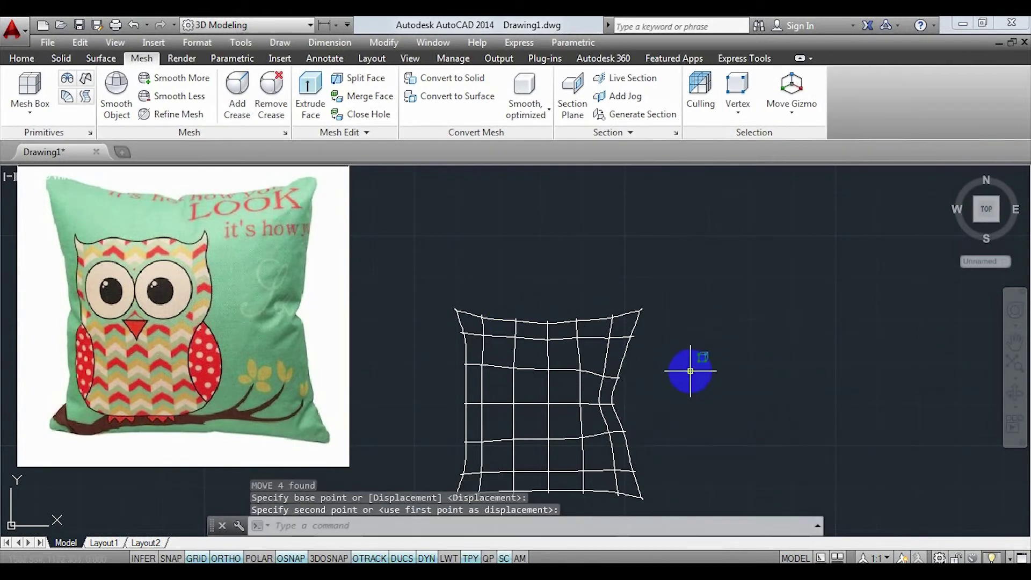
{"action": "left_click", "coordinate": [539, 320]}
Pull four vertices along the mesh edge inward to pinch that side.
{"action": "left_click", "coordinate": [617, 349]}
{"action": "type", "text": "m"}
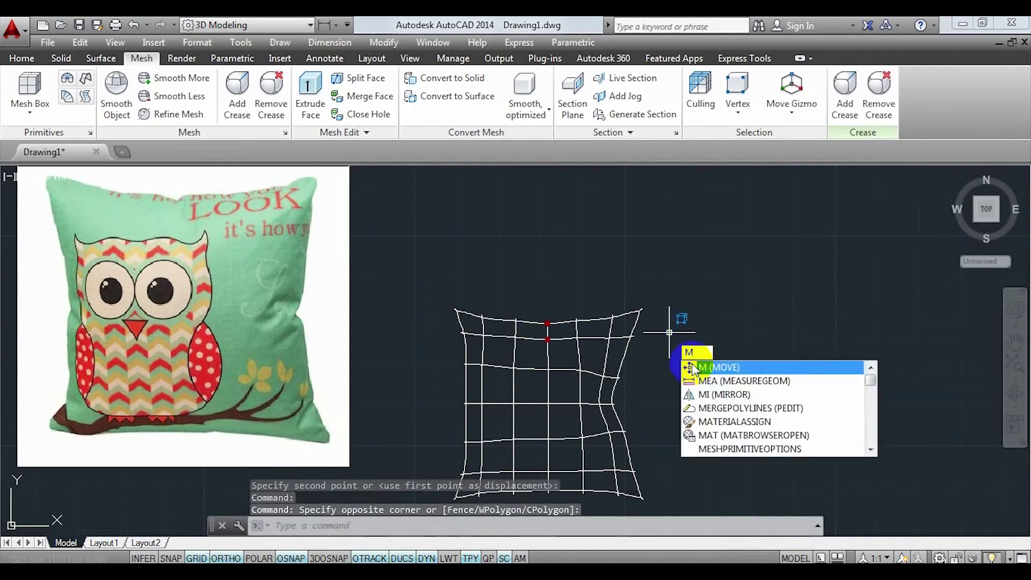
{"action": "key", "text": "Return"}
{"action": "left_click", "coordinate": [692, 355]}
{"action": "middle_click_drag", "start_coordinate": [678, 388], "coordinate": [666, 331]}
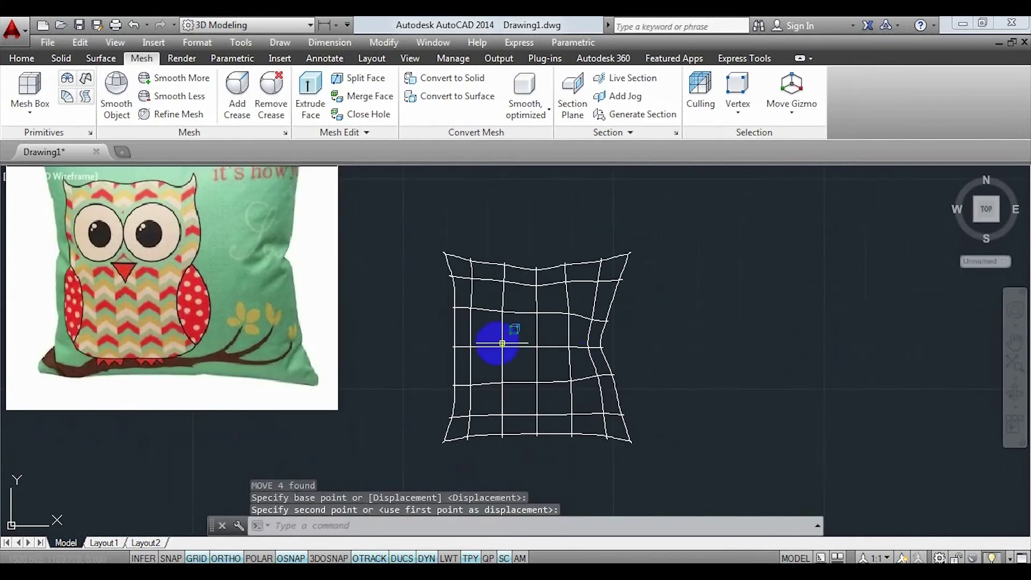
Pull four left-side vertices inward.
{"action": "left_click", "coordinate": [446, 349]}
{"action": "left_click", "coordinate": [660, 353]}
{"action": "type", "text": "m"}
{"action": "key", "text": "Return"}
{"action": "left_click", "coordinate": [666, 376]}
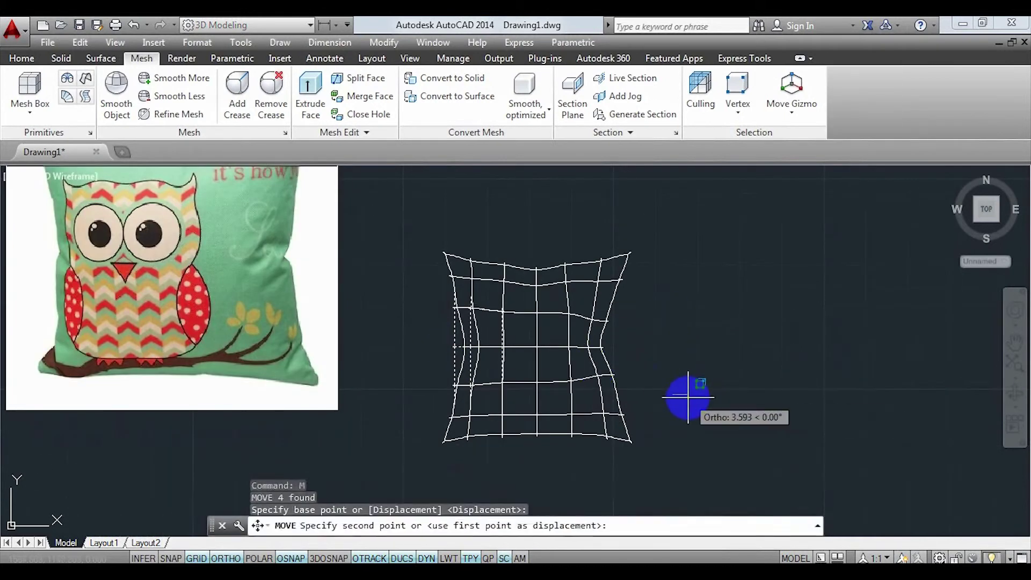
{"action": "left_click", "coordinate": [687, 397]}
Move the bottom-edge vertices inward, then start switching to the Realistic visual style.
{"action": "left_click", "coordinate": [567, 453]}
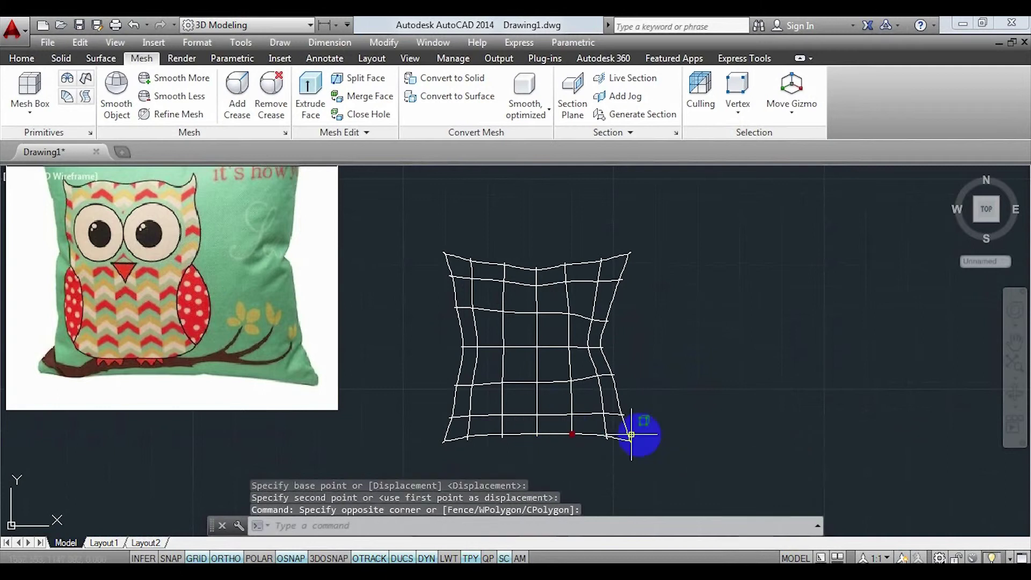
{"action": "left_click", "coordinate": [641, 431]}
{"action": "type", "text": "m"}
{"action": "key", "text": "Return"}
{"action": "left_click", "coordinate": [725, 459]}
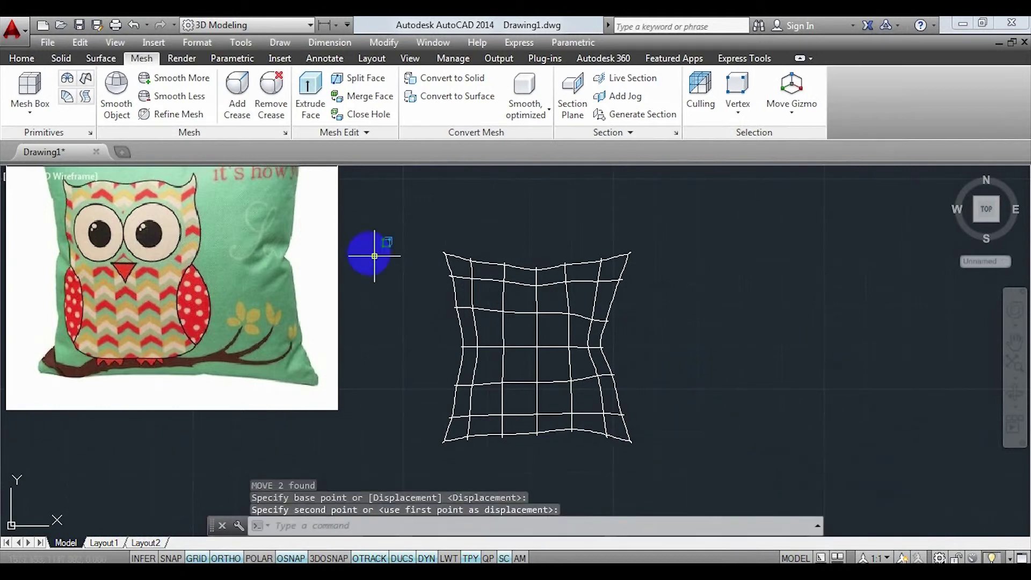
{"action": "left_click", "coordinate": [82, 179]}
Switch the pillow mesh back to 2D Wireframe display and clear the selection.
{"action": "left_click", "coordinate": [156, 265]}
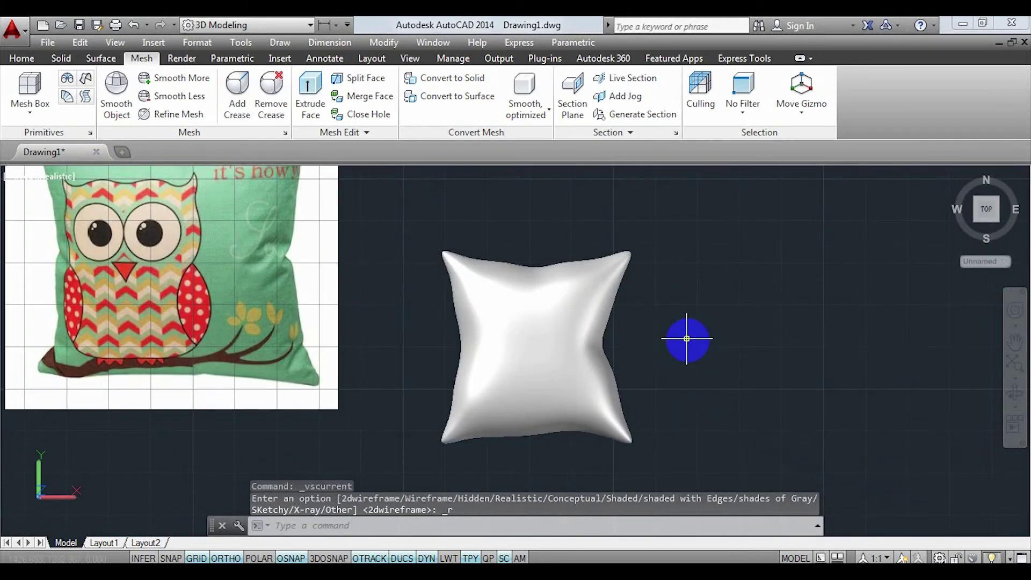
{"action": "scroll", "coordinate": [676, 376], "scroll_direction": "down", "scroll_amount": 3}
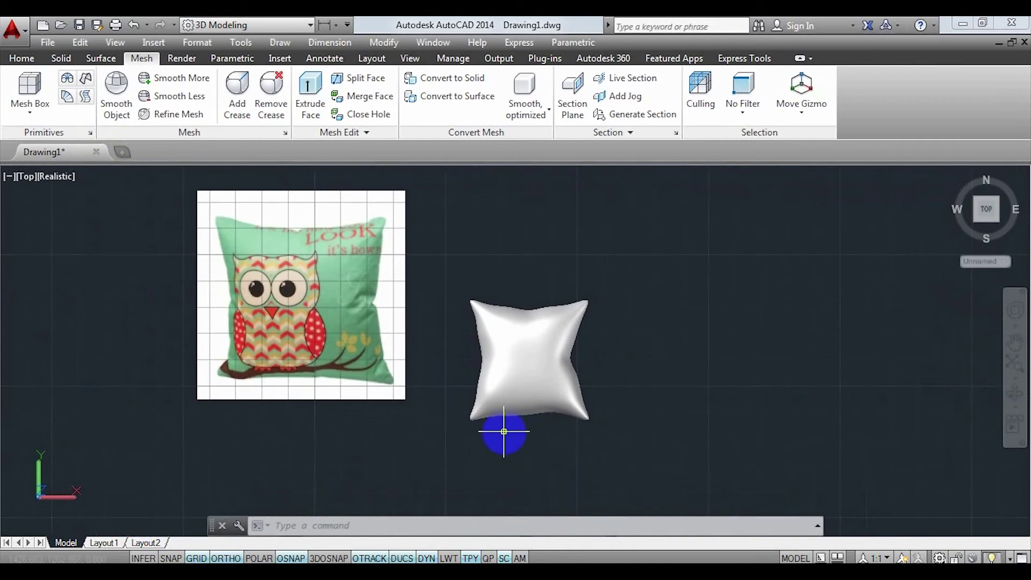
{"action": "left_click", "coordinate": [61, 177]}
{"action": "left_click", "coordinate": [118, 216]}
{"action": "left_click", "coordinate": [459, 408]}
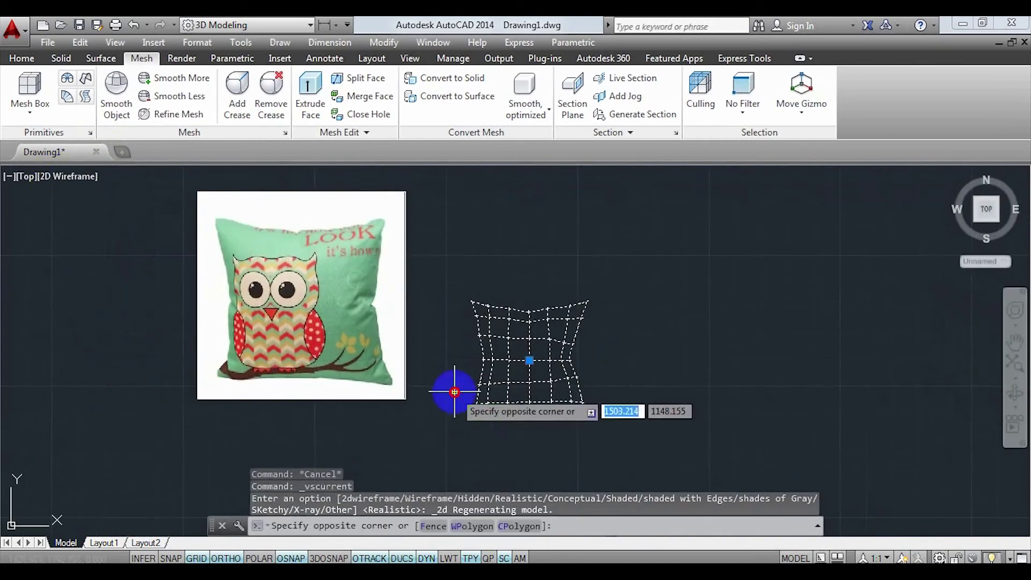
{"action": "left_click", "coordinate": [538, 427]}
{"action": "key", "text": "Escape"}
With the Vertex filter, move the eight lower-left corner vertices to a new position.
{"action": "left_click", "coordinate": [741, 100]}
{"action": "left_click", "coordinate": [760, 163]}
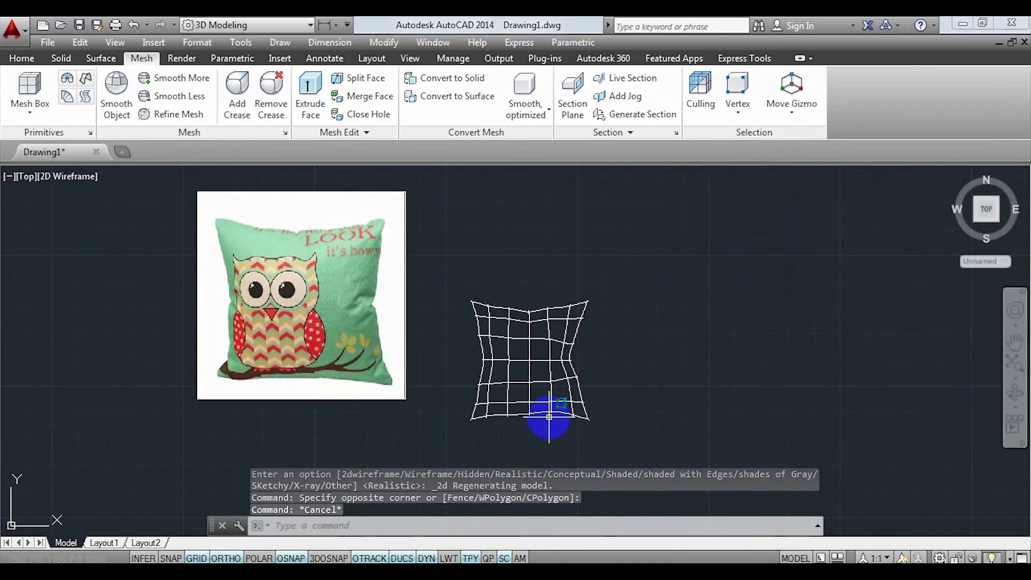
{"action": "left_click", "coordinate": [504, 442]}
{"action": "type", "text": "m"}
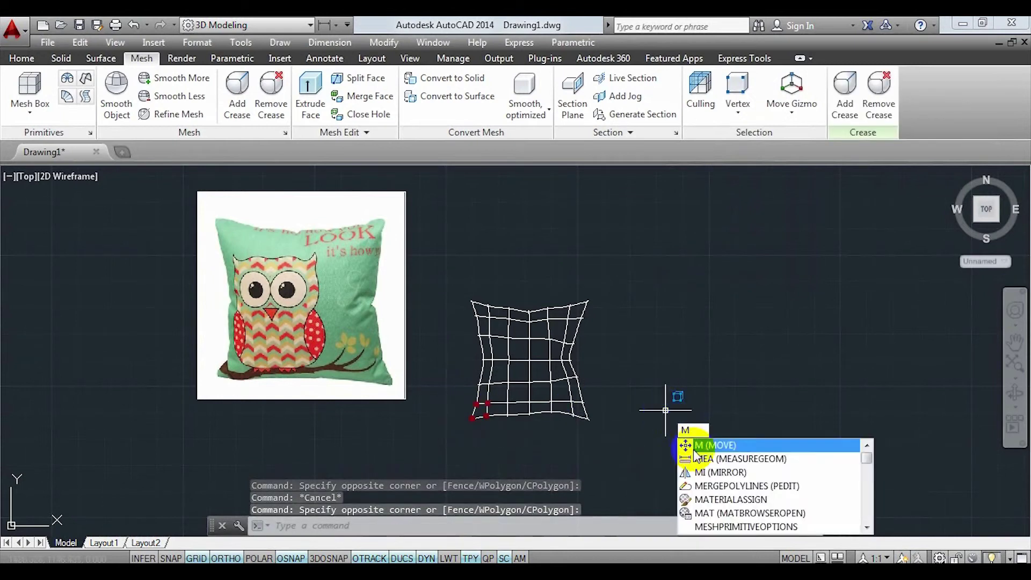
{"action": "key", "text": "Return"}
{"action": "left_click", "coordinate": [683, 439]}
{"action": "left_click", "coordinate": [705, 442]}
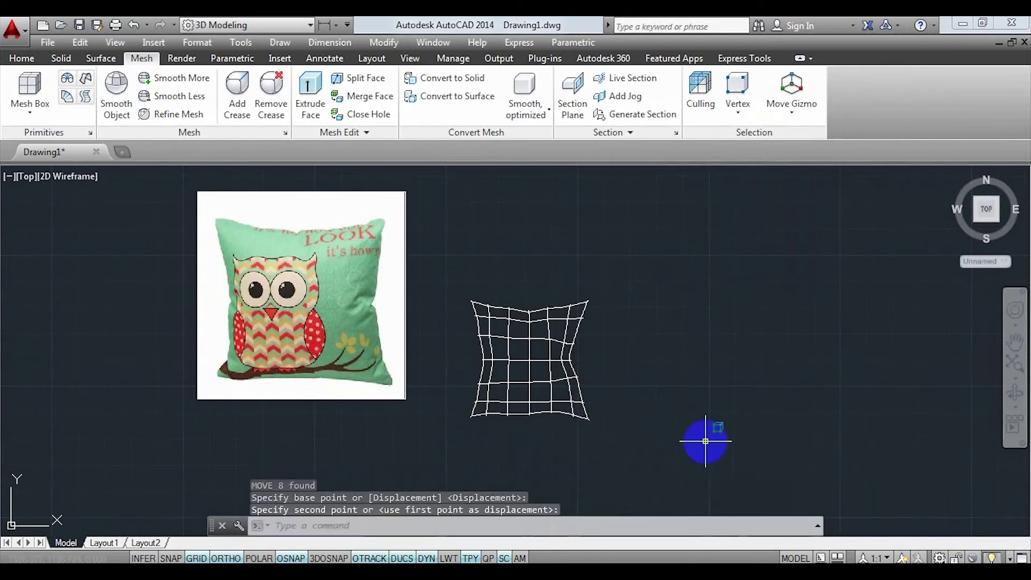
Move two more lower-left corner vertices to refine the pinch, then pan the view.
{"action": "left_click", "coordinate": [483, 434]}
{"action": "left_click", "coordinate": [691, 396]}
{"action": "type", "text": "m"}
{"action": "key", "text": "Return"}
{"action": "left_click", "coordinate": [709, 440]}
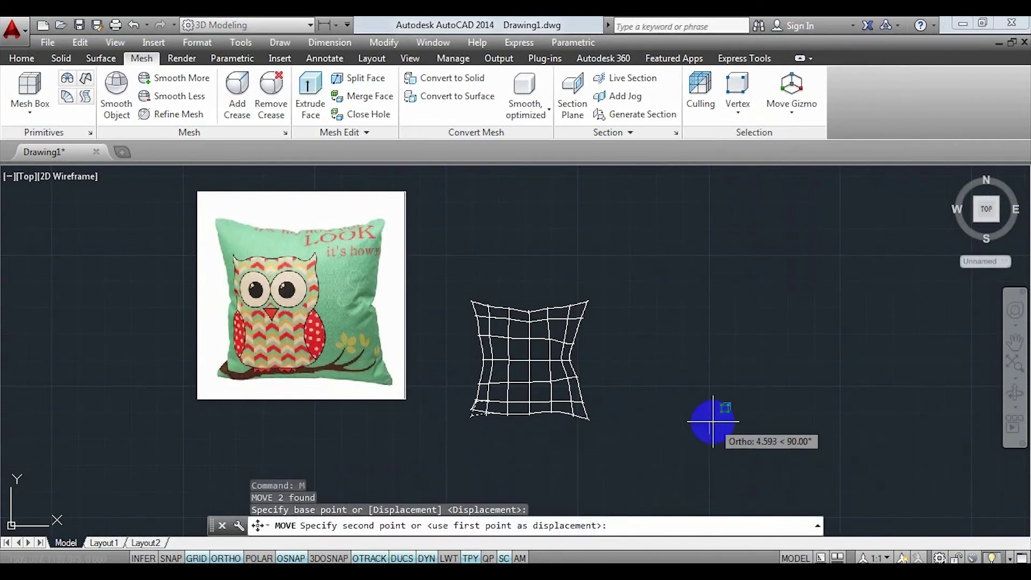
{"action": "left_click", "coordinate": [713, 423]}
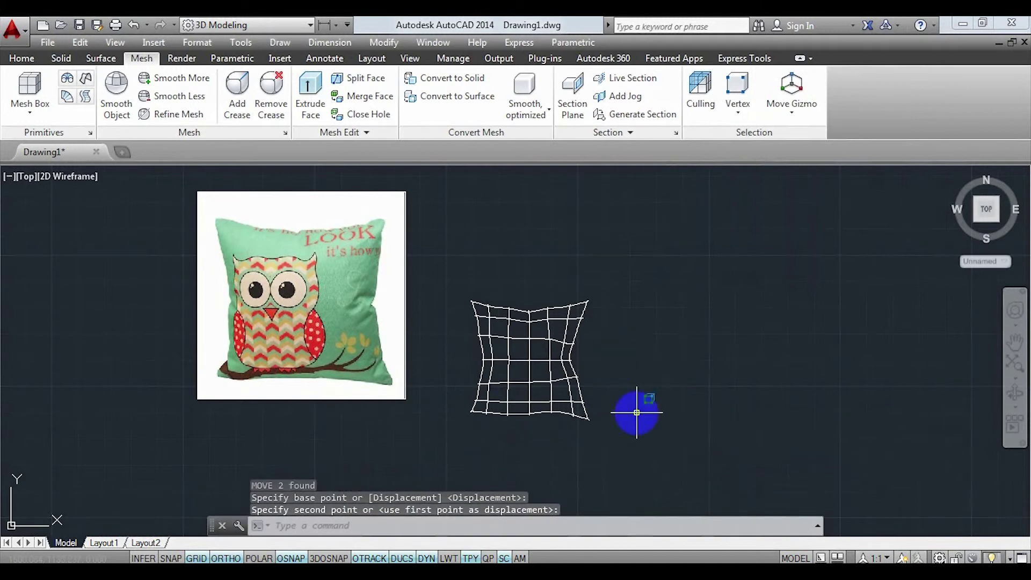
{"action": "middle_click_drag", "start_coordinate": [610, 369], "coordinate": [553, 338]}
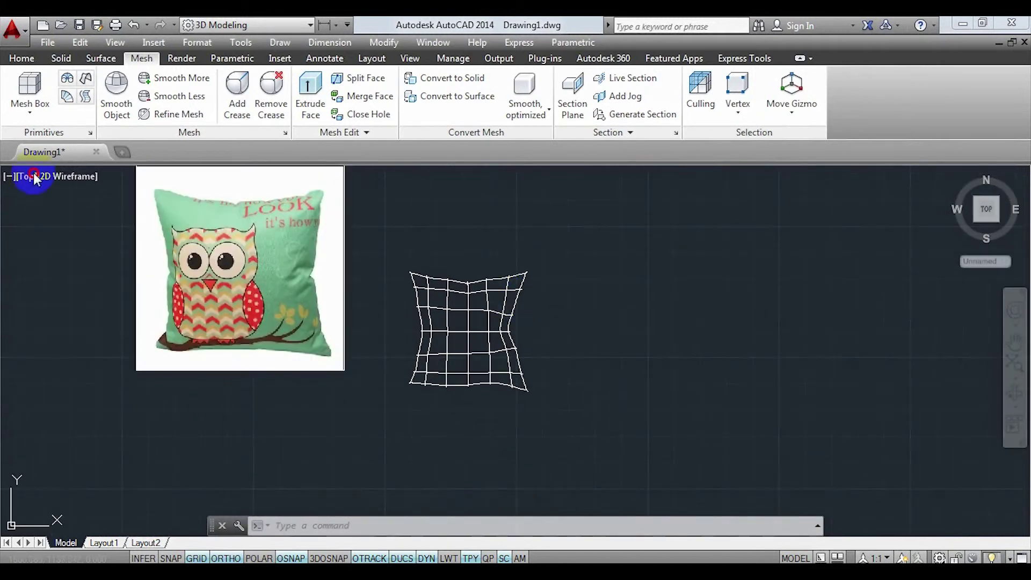
{"action": "left_click", "coordinate": [34, 177]}
In Left view, move the pillow's top vertex row to a new position.
{"action": "left_click", "coordinate": [60, 251]}
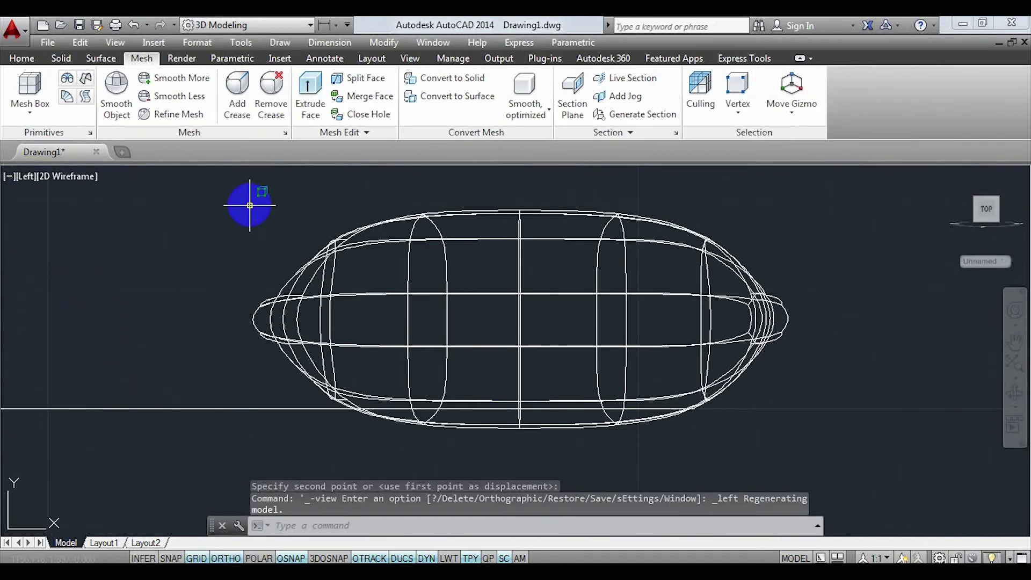
{"action": "left_click", "coordinate": [250, 205]}
{"action": "left_click", "coordinate": [841, 271]}
{"action": "type", "text": "M"}
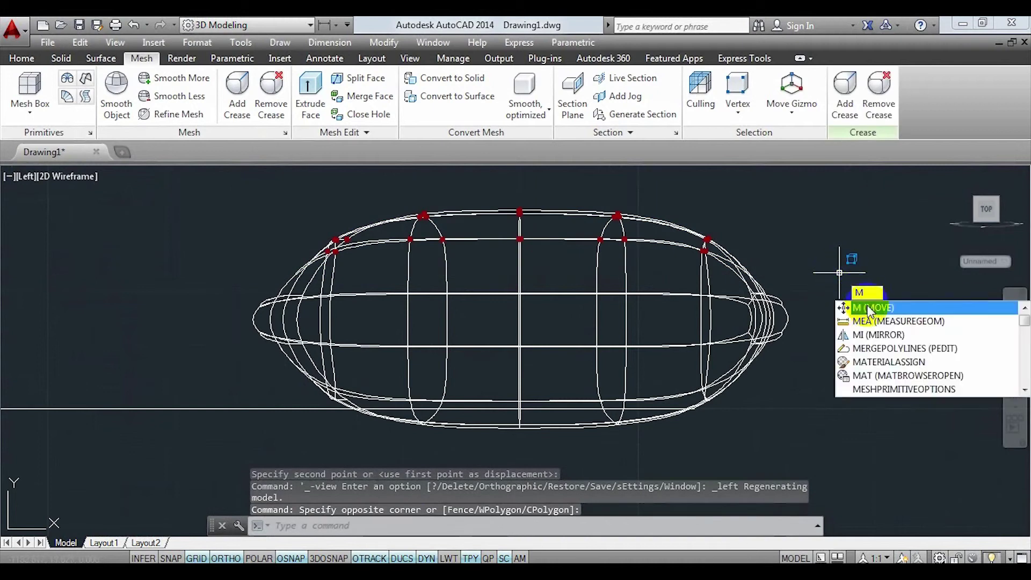
{"action": "left_click", "coordinate": [870, 311]}
{"action": "left_click", "coordinate": [859, 307]}
{"action": "left_click", "coordinate": [255, 426]}
Move the bottom vertex row to shape the pillow's thickness, then return to Top view.
{"action": "left_click", "coordinate": [229, 392]}
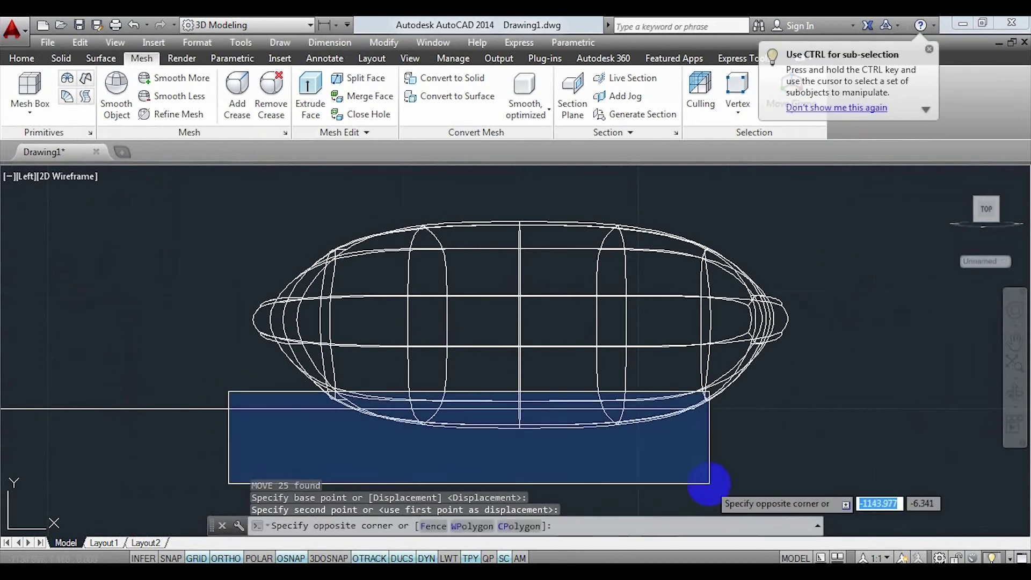
{"action": "left_click", "coordinate": [714, 478]}
{"action": "left_click", "coordinate": [794, 476]}
{"action": "left_click", "coordinate": [241, 387]}
{"action": "type", "text": "m"}
{"action": "key", "text": "Return"}
{"action": "left_click", "coordinate": [828, 460]}
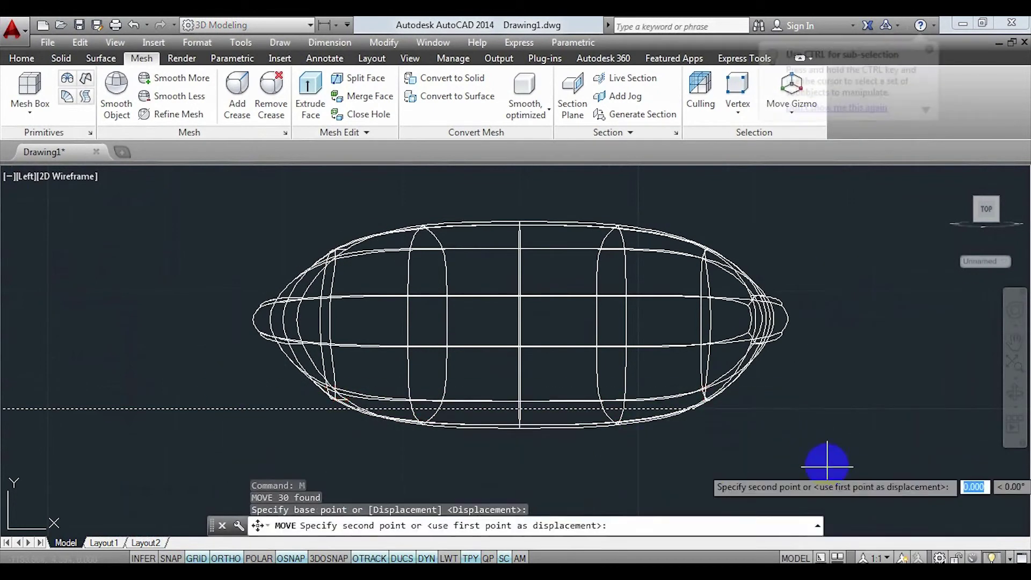
{"action": "left_click", "coordinate": [814, 445]}
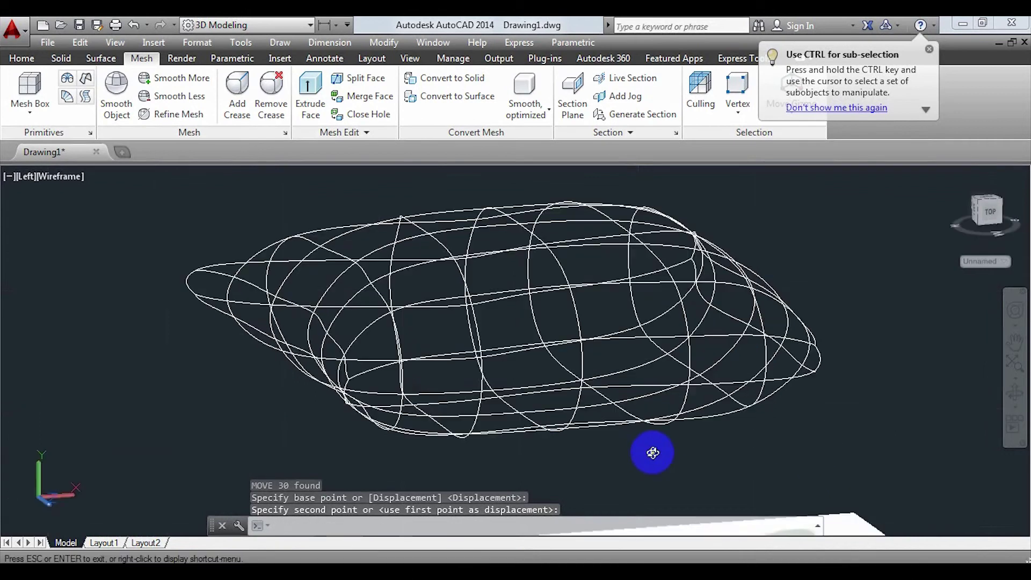
{"action": "middle_click_drag", "start_coordinate": [814, 446], "coordinate": [654, 454], "text": "shift"}
{"action": "left_click", "coordinate": [42, 176]}
{"action": "left_click", "coordinate": [58, 217]}
Render the pillow in the Realistic visual style and zoom and pan to frame it.
{"action": "left_click", "coordinate": [64, 177]}
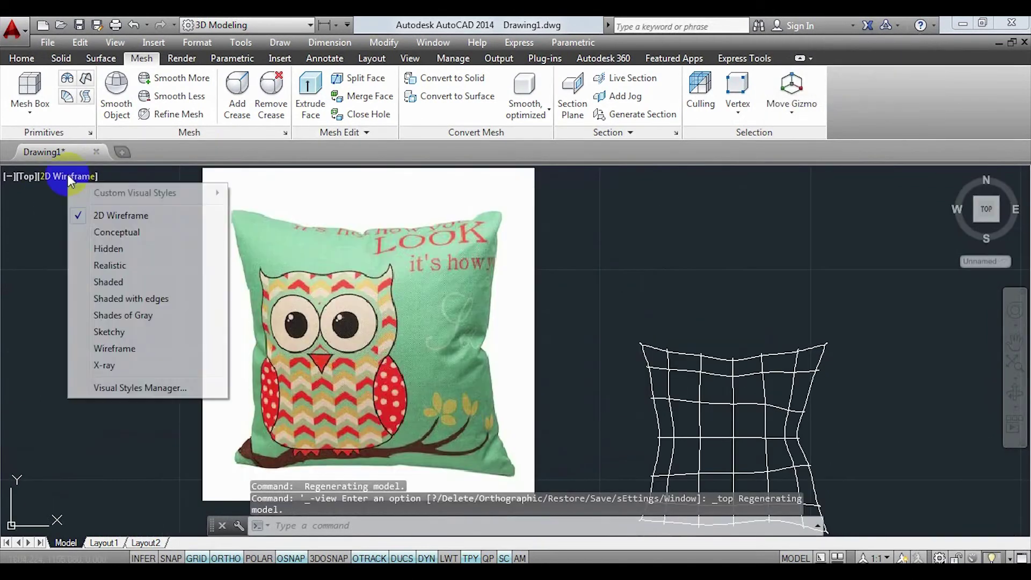
{"action": "left_click", "coordinate": [102, 261]}
{"action": "scroll", "coordinate": [456, 322], "scroll_direction": "down", "scroll_amount": 4}
{"action": "scroll", "coordinate": [570, 355], "scroll_direction": "up", "scroll_amount": 5}
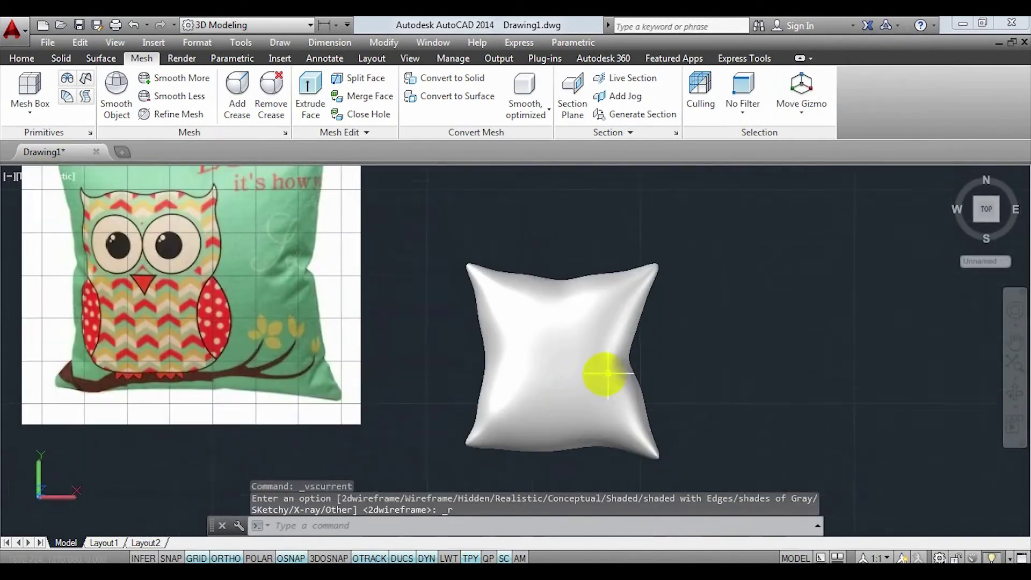
{"action": "scroll", "coordinate": [598, 414], "scroll_direction": "down", "scroll_amount": 2}
{"action": "mouse_move", "coordinate": [598, 414]}
{"action": "middle_mouse_down"}
{"action": "mouse_move", "coordinate": [510, 391]}
{"action": "mouse_move", "coordinate": [501, 364]}
{"action": "mouse_move", "coordinate": [571, 396]}
{"action": "mouse_move", "coordinate": [446, 390]}
{"action": "middle_mouse_up"}
{"action": "scroll", "coordinate": [483, 372], "scroll_direction": "down", "scroll_amount": 1}
{"action": "scroll", "coordinate": [572, 451], "scroll_direction": "down", "scroll_amount": 1}
{"action": "scroll", "coordinate": [499, 406], "scroll_direction": "up", "scroll_amount": 3}
{"action": "scroll", "coordinate": [467, 388], "scroll_direction": "up", "scroll_amount": 2}
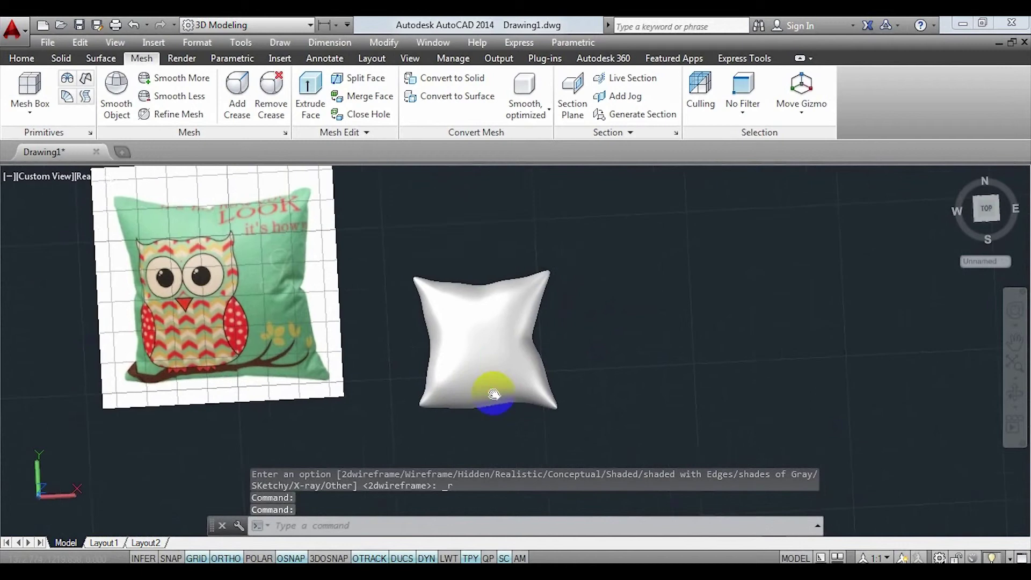
{"action": "scroll", "coordinate": [490, 387], "scroll_direction": "up", "scroll_amount": 2}
Duplicate the Global material, edit the copy, and browse for its texture image.
{"action": "right_click", "coordinate": [597, 309]}
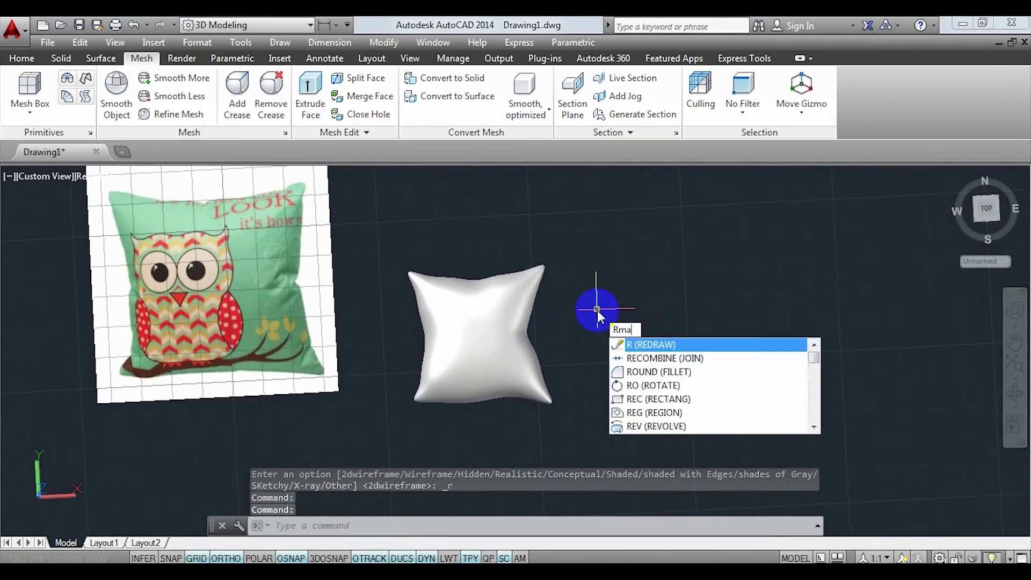
{"action": "left_click", "coordinate": [597, 310]}
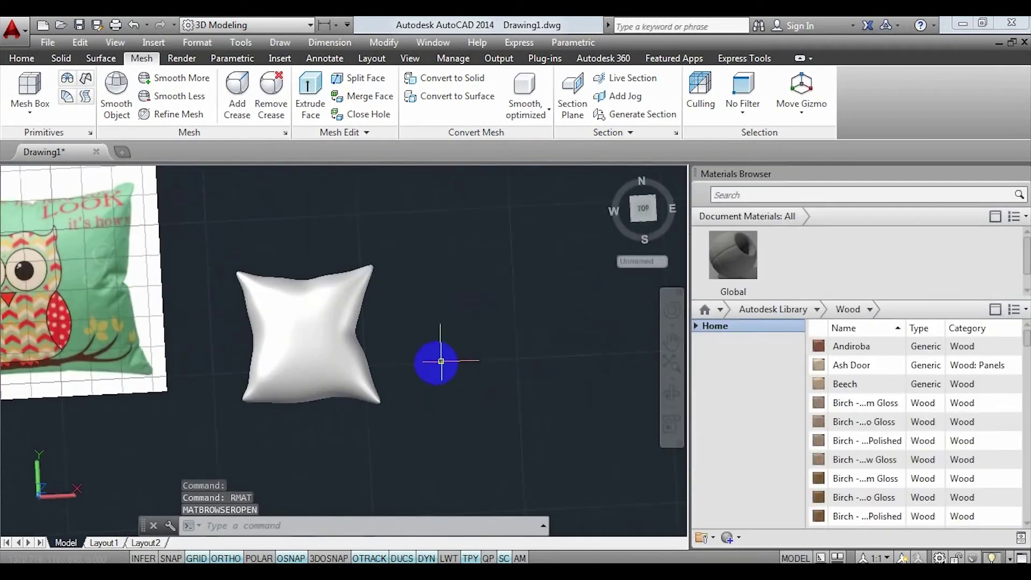
{"action": "middle_click_drag", "start_coordinate": [440, 361], "coordinate": [537, 401]}
{"action": "right_click", "coordinate": [736, 263]}
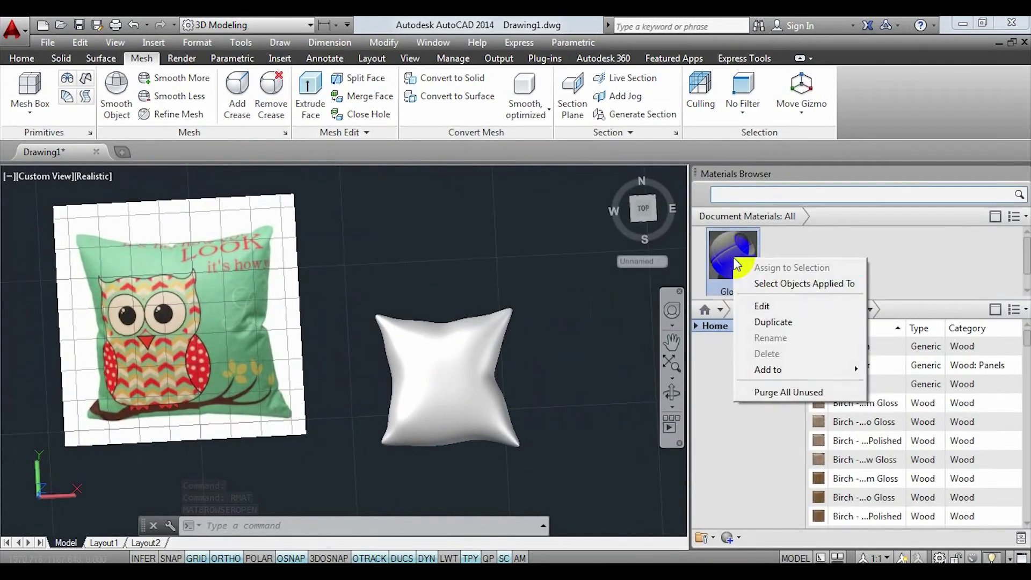
{"action": "left_click", "coordinate": [768, 322]}
{"action": "right_click", "coordinate": [814, 252]}
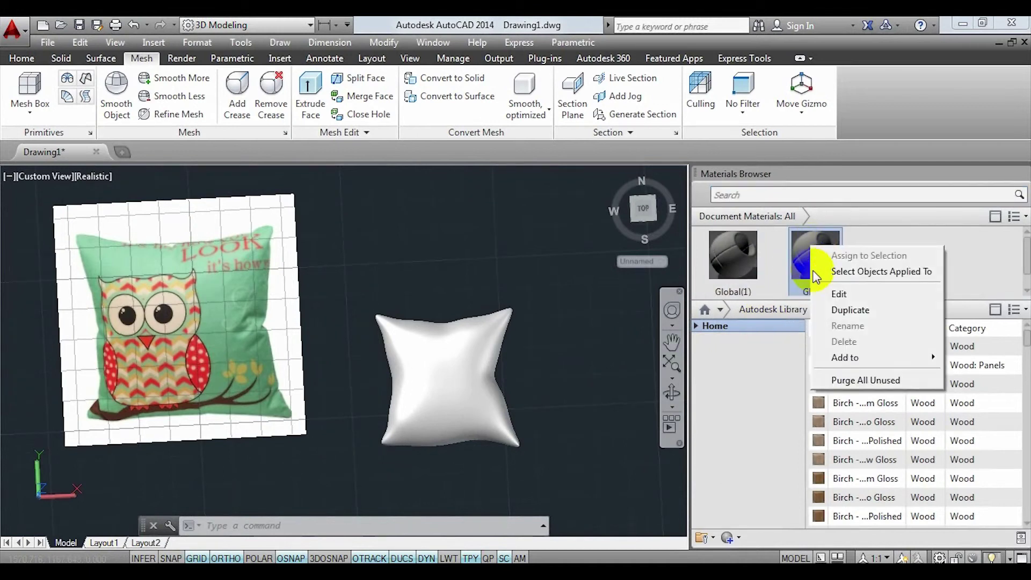
{"action": "left_click", "coordinate": [838, 294]}
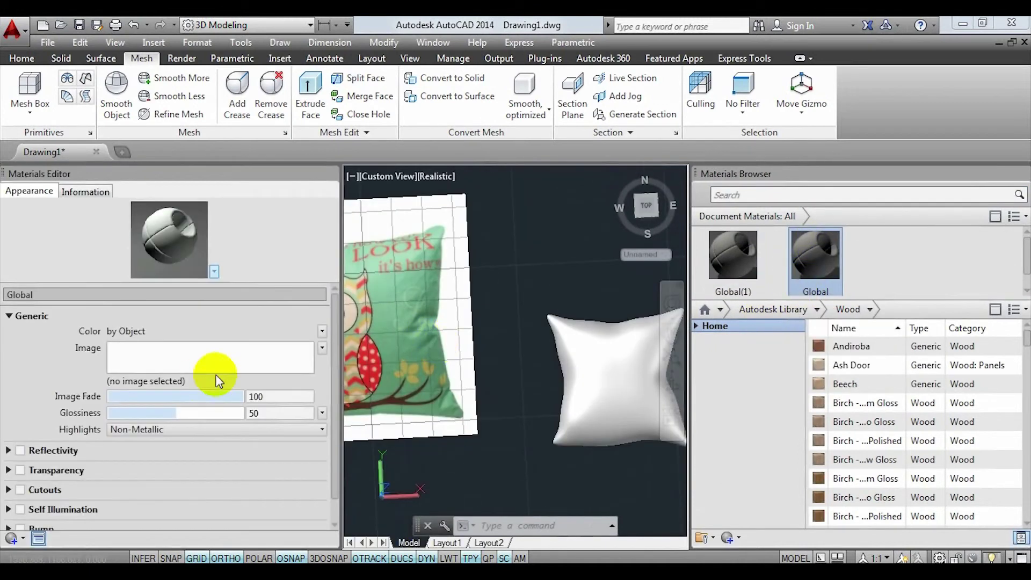
{"action": "left_click", "coordinate": [239, 358]}
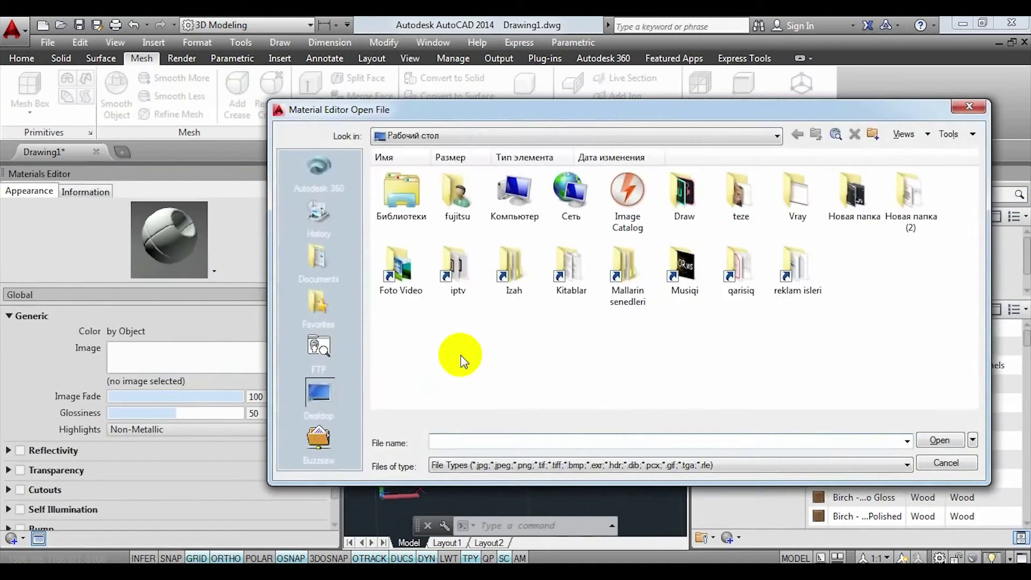
Load http_photos.milli.az_images_110420_03.jpg from the qarisiq folder as the material's image.
{"action": "double_click", "coordinate": [744, 279]}
{"action": "scroll", "coordinate": [652, 322], "scroll_direction": "down", "scroll_amount": 5}
{"action": "scroll", "coordinate": [866, 314], "scroll_direction": "down", "scroll_amount": 2}
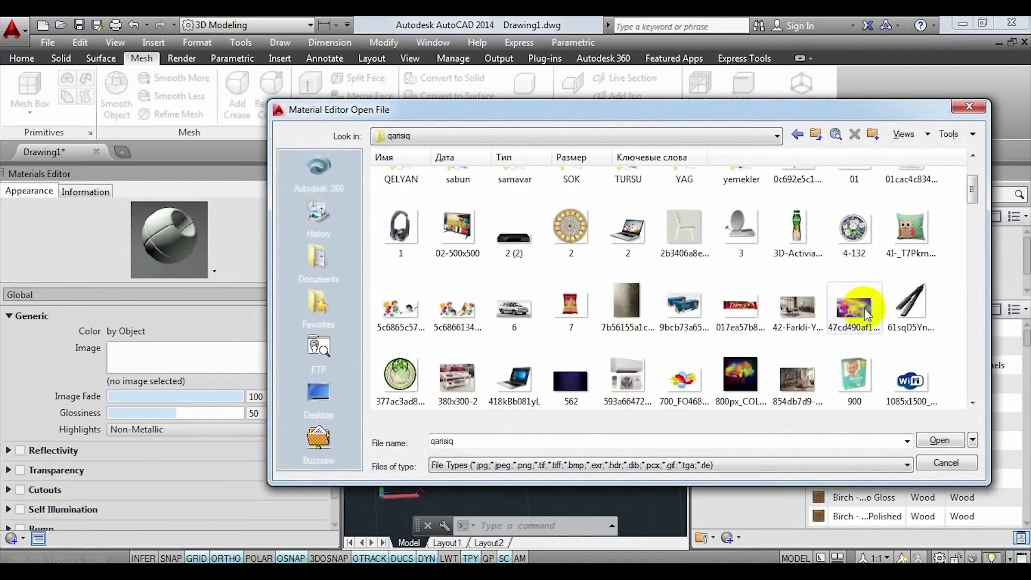
{"action": "left_click_drag", "start_coordinate": [802, 101], "coordinate": [802, 52]}
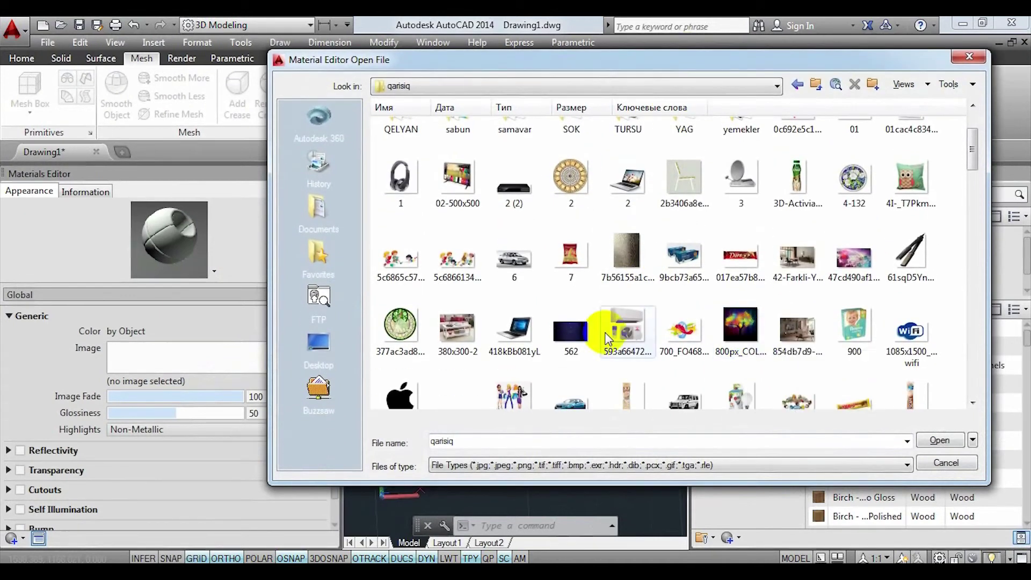
{"action": "scroll", "coordinate": [736, 317], "scroll_direction": "down", "scroll_amount": 3}
{"action": "scroll", "coordinate": [758, 361], "scroll_direction": "down", "scroll_amount": 3}
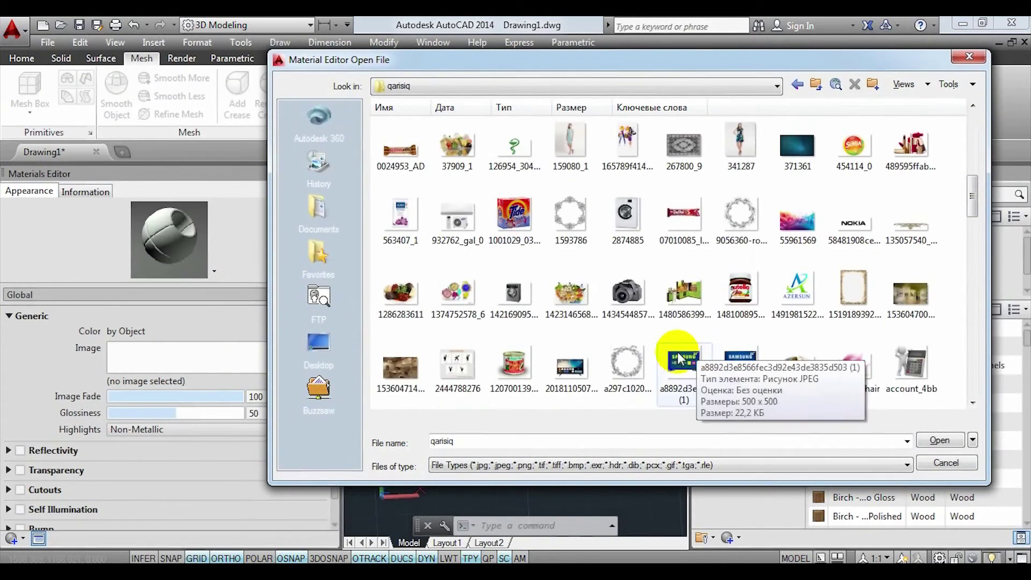
{"action": "scroll", "coordinate": [723, 353], "scroll_direction": "down", "scroll_amount": 3}
{"action": "scroll", "coordinate": [898, 333], "scroll_direction": "down", "scroll_amount": 3}
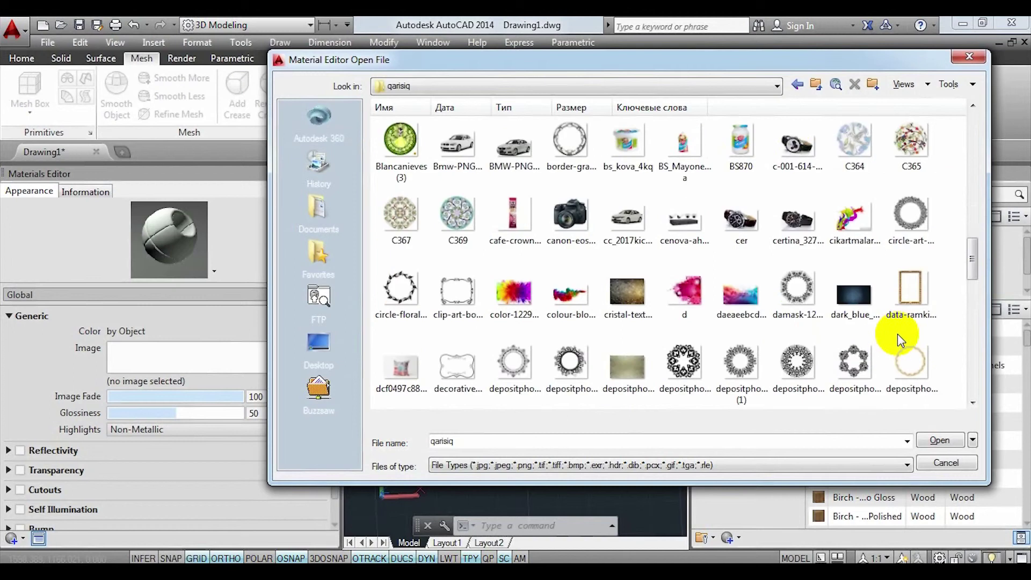
{"action": "scroll", "coordinate": [897, 334], "scroll_direction": "down", "scroll_amount": 2}
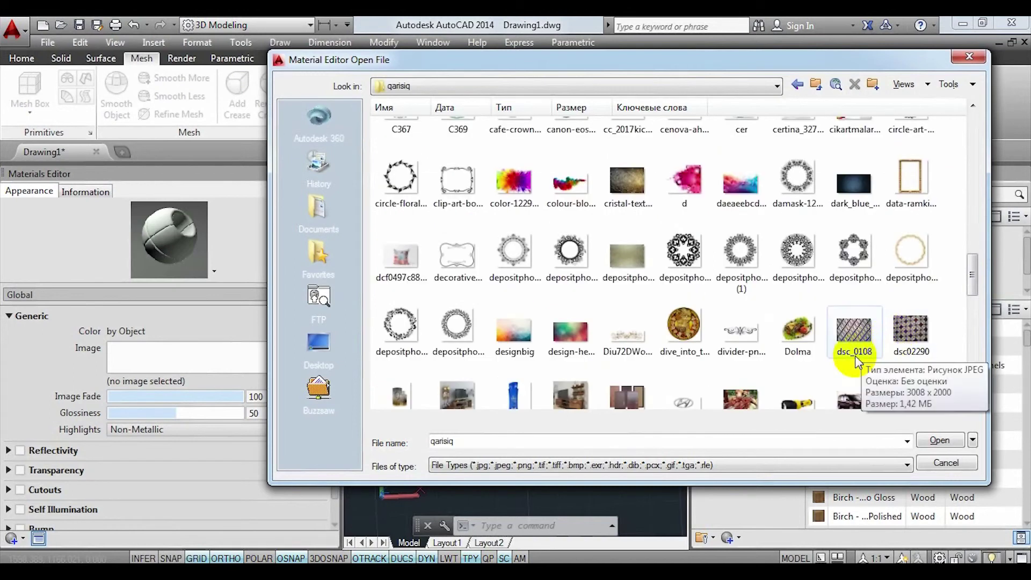
{"action": "scroll", "coordinate": [832, 370], "scroll_direction": "down", "scroll_amount": 2}
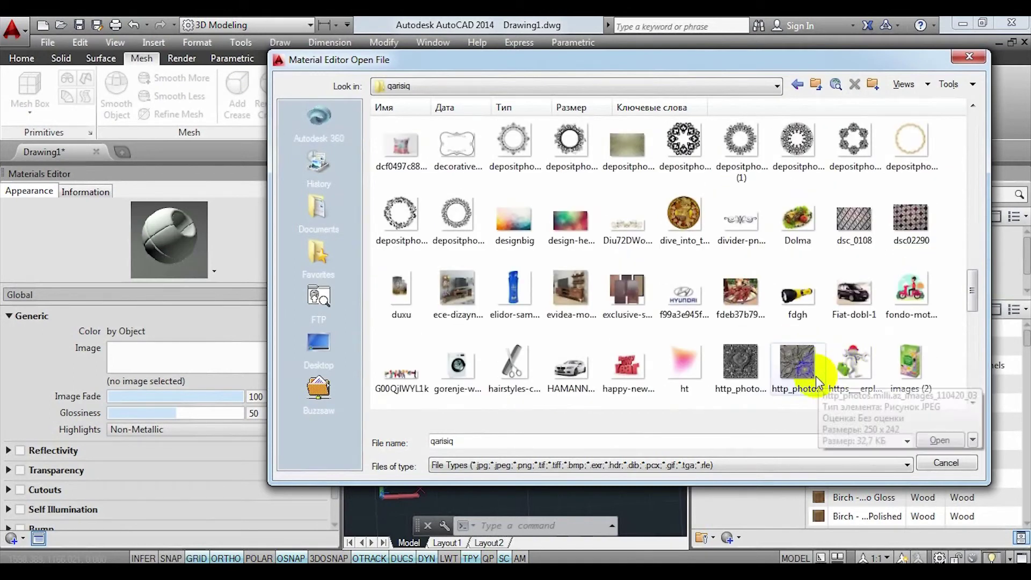
{"action": "left_click", "coordinate": [928, 442]}
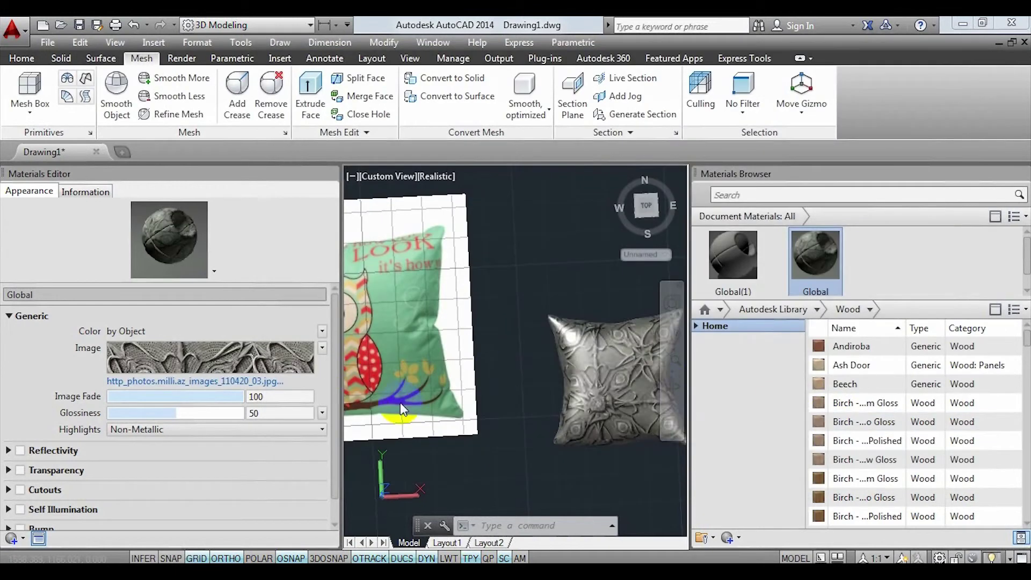
Set the texture sample size to 50, then close the Material Editor and Materials Browser.
{"action": "left_click", "coordinate": [235, 359]}
{"action": "type", "text": "50"}
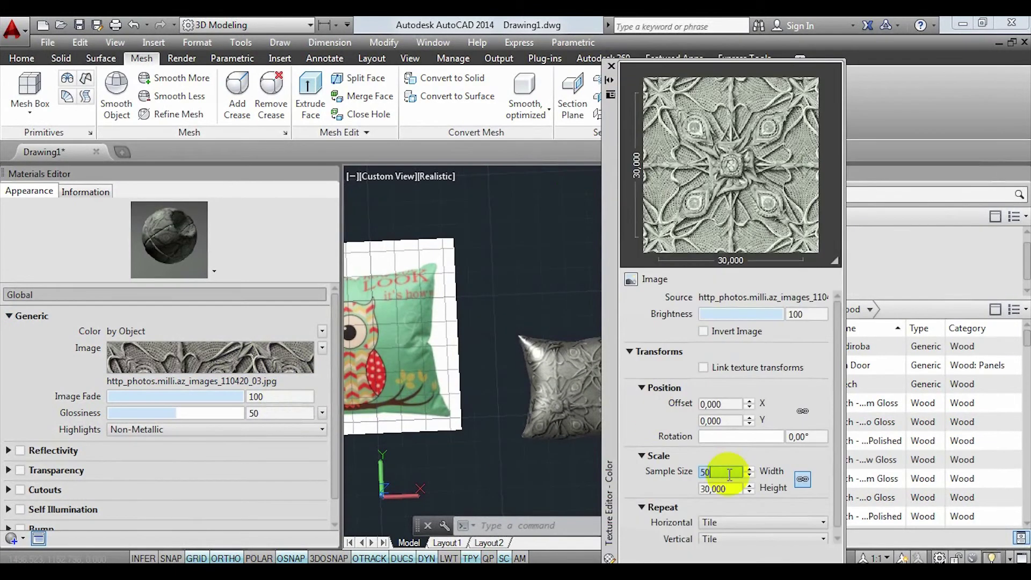
{"action": "left_click", "coordinate": [726, 487]}
{"action": "left_click", "coordinate": [612, 67]}
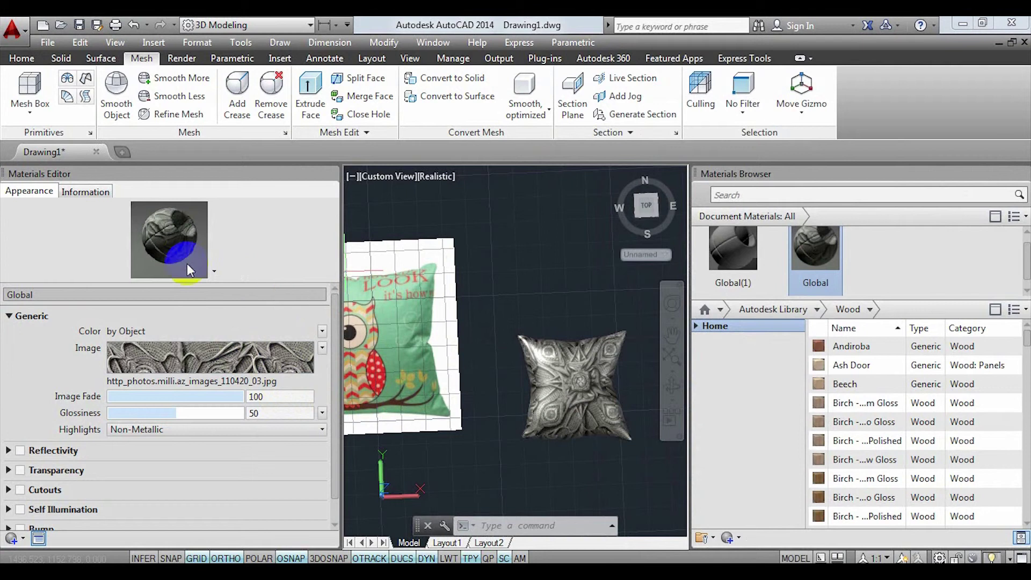
{"action": "left_click", "coordinate": [330, 175]}
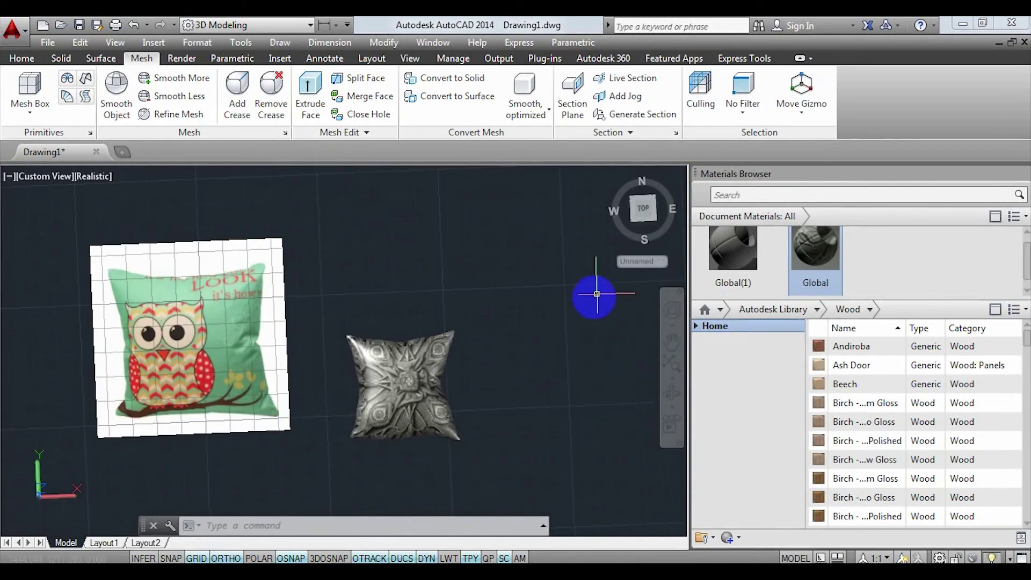
{"action": "left_click", "coordinate": [1022, 174]}
{"action": "mouse_move", "coordinate": [614, 437]}
{"action": "middle_mouse_down", "text": "shift"}
{"action": "mouse_move", "coordinate": [589, 336]}
{"action": "mouse_move", "coordinate": [603, 189]}
{"action": "mouse_move", "coordinate": [584, 198]}
{"action": "mouse_move", "coordinate": [593, 421]}
{"action": "middle_mouse_up", "text": "shift"}
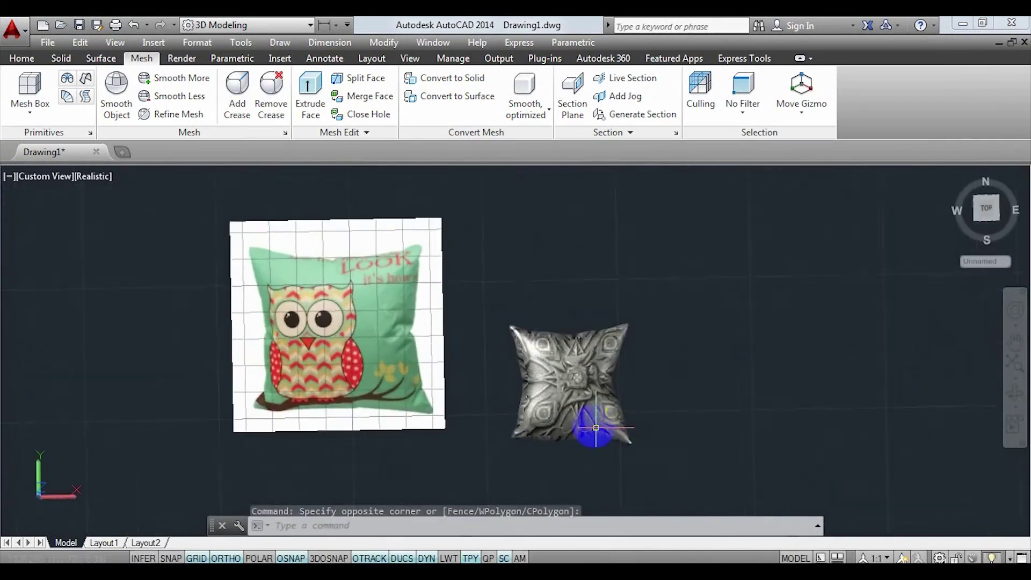
Select the textured pillow and start a 3D rotation, then cancel it.
{"action": "left_click", "coordinate": [285, 218]}
{"action": "left_click", "coordinate": [517, 437]}
{"action": "mouse_move", "coordinate": [414, 434]}
{"action": "middle_mouse_down", "text": "shift"}
{"action": "mouse_move", "coordinate": [390, 433]}
{"action": "mouse_move", "coordinate": [472, 391]}
{"action": "middle_mouse_up", "text": "shift"}
{"action": "left_click", "coordinate": [333, 97]}
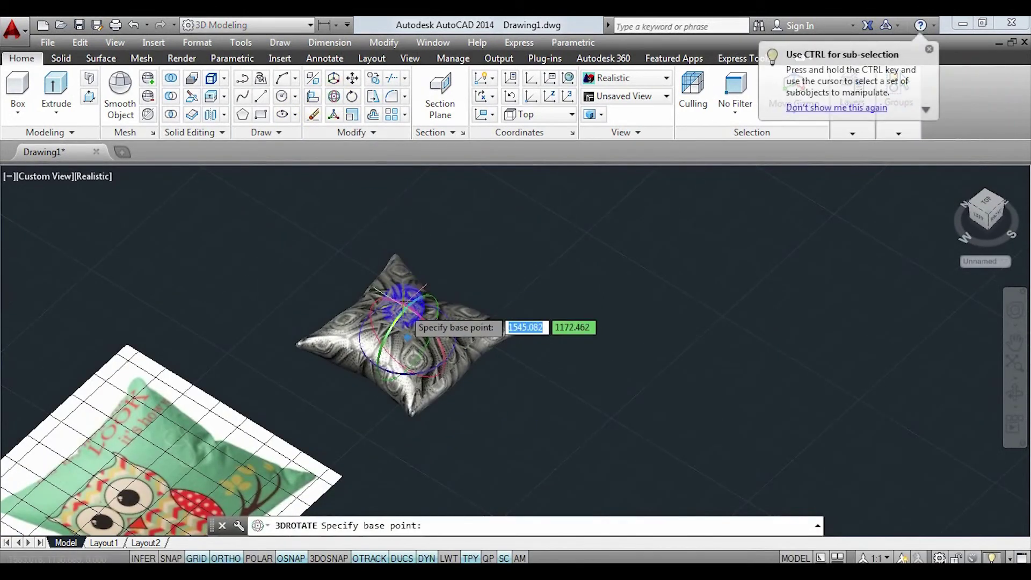
{"action": "middle_click_drag", "start_coordinate": [441, 348], "coordinate": [476, 273], "text": "shift"}
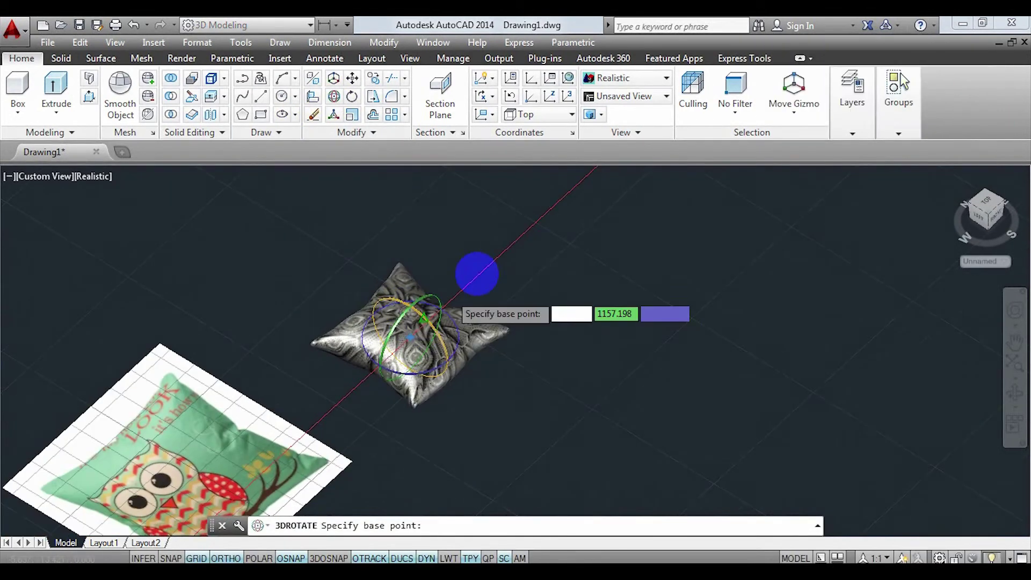
{"action": "left_click", "coordinate": [477, 274]}
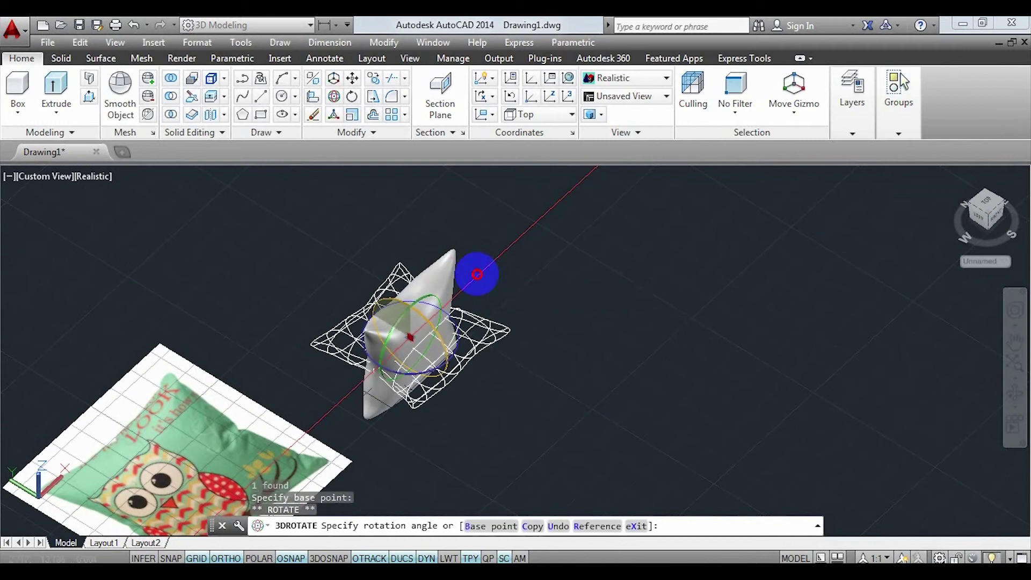
{"action": "middle_click_drag", "start_coordinate": [477, 274], "coordinate": [445, 337], "text": "shift"}
{"action": "key", "text": "Escape"}
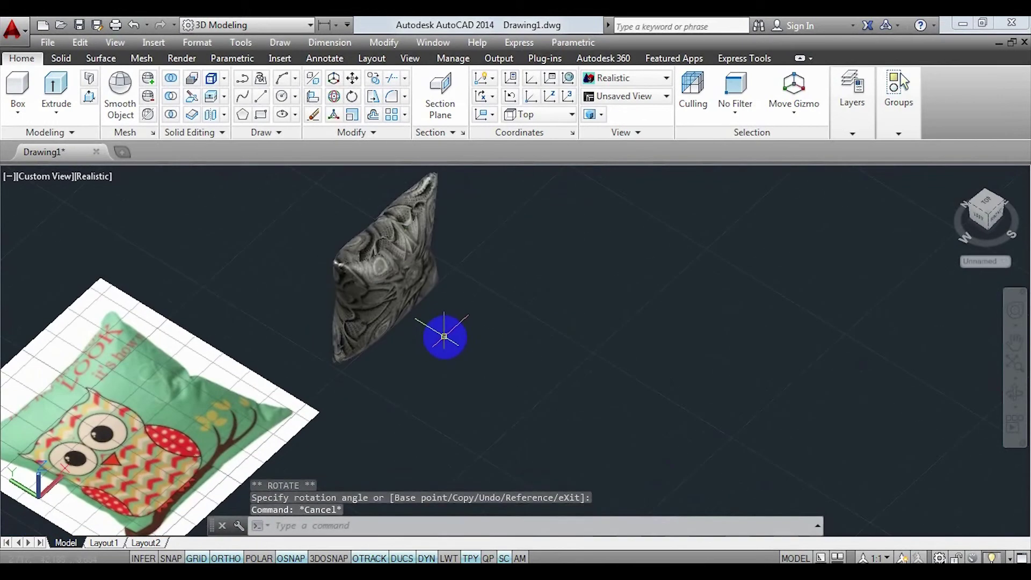
Delete the owl reference image and orbit the pillow to a front view.
{"action": "left_click", "coordinate": [375, 425]}
{"action": "left_click", "coordinate": [437, 409]}
{"action": "key", "text": "Delete"}
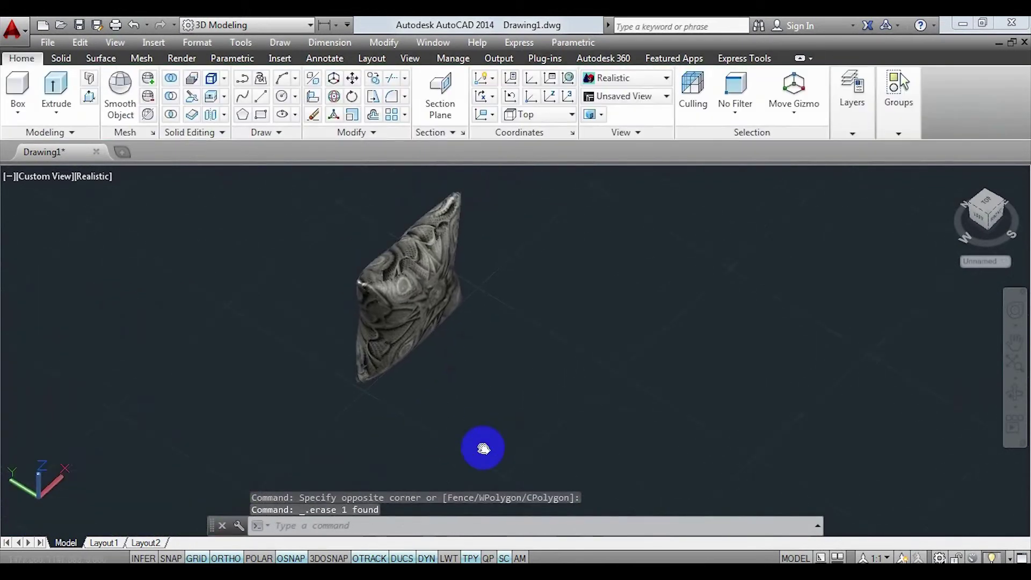
{"action": "mouse_move", "coordinate": [484, 448]}
{"action": "middle_mouse_down", "text": "shift"}
{"action": "mouse_move", "coordinate": [364, 426]}
{"action": "mouse_move", "coordinate": [373, 405]}
{"action": "middle_mouse_up", "text": "shift"}
{"action": "scroll", "coordinate": [428, 426], "scroll_direction": "up", "scroll_amount": 3}
{"action": "scroll", "coordinate": [434, 431], "scroll_direction": "up", "scroll_amount": 2}
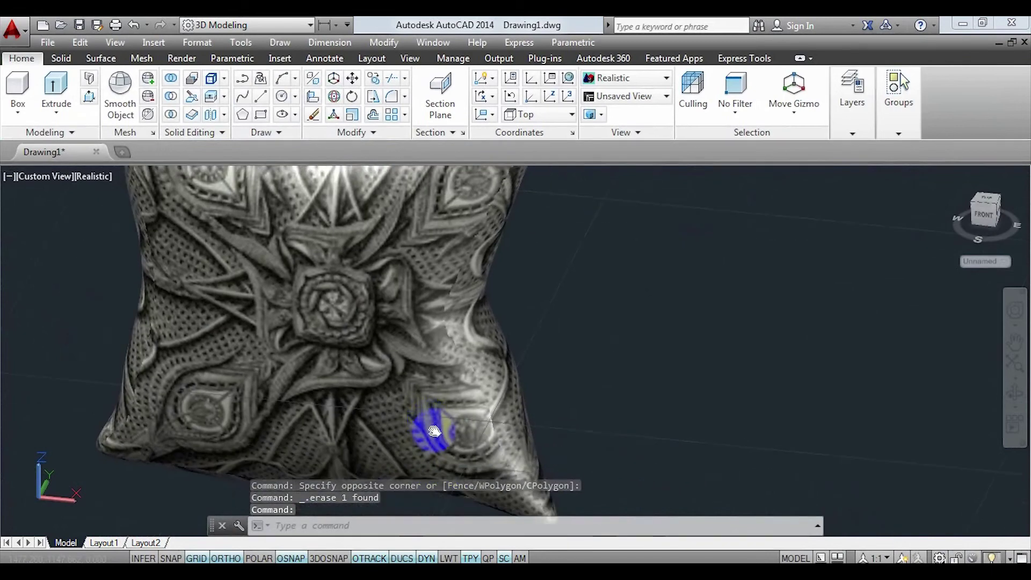
{"action": "scroll", "coordinate": [434, 431], "scroll_direction": "up", "scroll_amount": 1}
{"action": "scroll", "coordinate": [357, 376], "scroll_direction": "down", "scroll_amount": 3}
{"action": "scroll", "coordinate": [357, 376], "scroll_direction": "up", "scroll_amount": 3}
{"action": "left_click", "coordinate": [421, 368]}
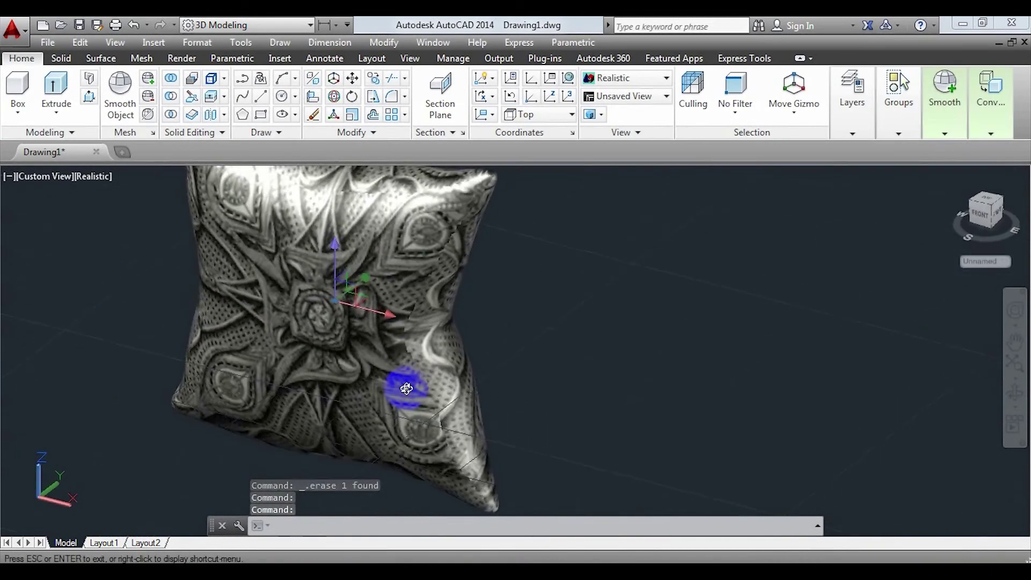
Show the pillow in 2D Wireframe and set the subobject filter to Vertex.
{"action": "middle_click_drag", "start_coordinate": [375, 242], "coordinate": [279, 225], "text": "shift"}
{"action": "left_click", "coordinate": [88, 179]}
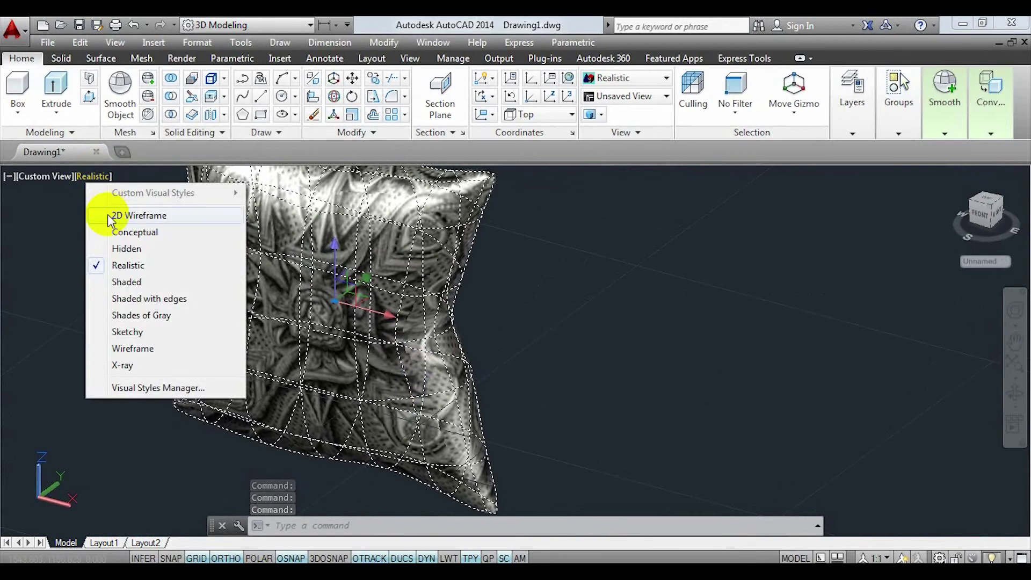
{"action": "left_click", "coordinate": [162, 215]}
{"action": "middle_click_drag", "start_coordinate": [488, 373], "coordinate": [511, 376], "text": "shift"}
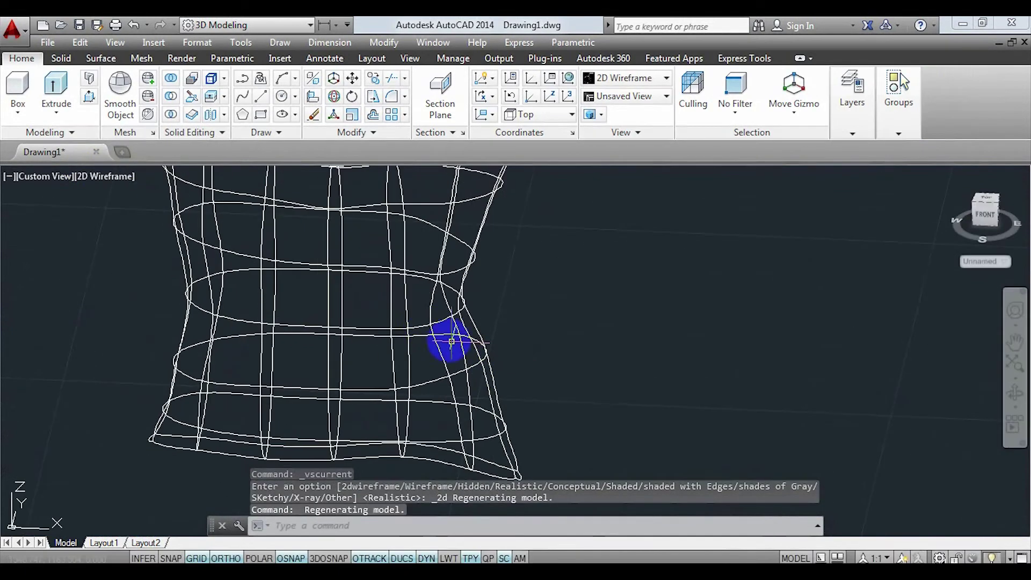
{"action": "left_click", "coordinate": [733, 100]}
{"action": "left_click", "coordinate": [730, 165]}
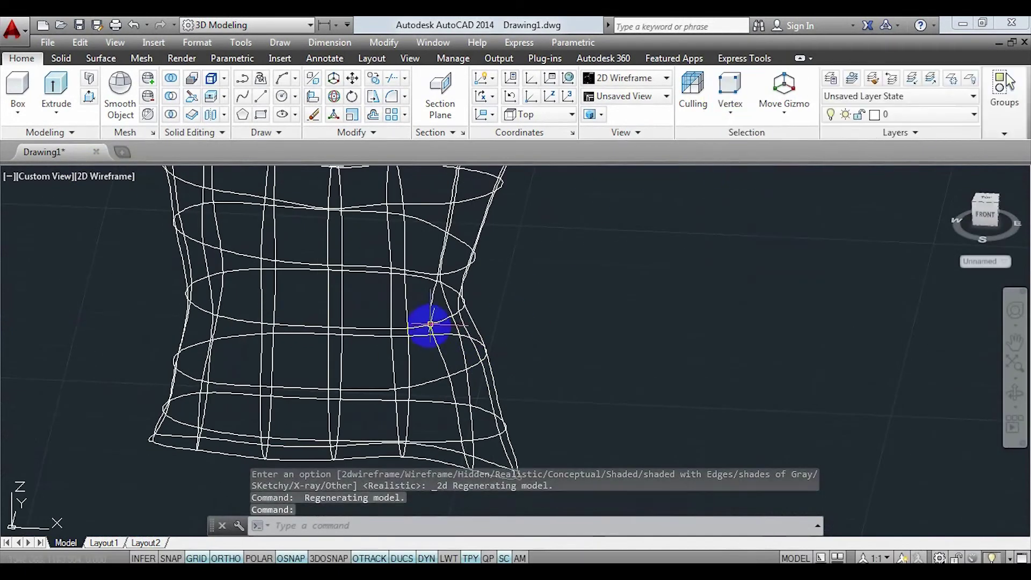
Move two selected vertices outward along Z, then return to Realistic shading.
{"action": "middle_click_drag", "start_coordinate": [538, 344], "coordinate": [612, 341], "text": "shift"}
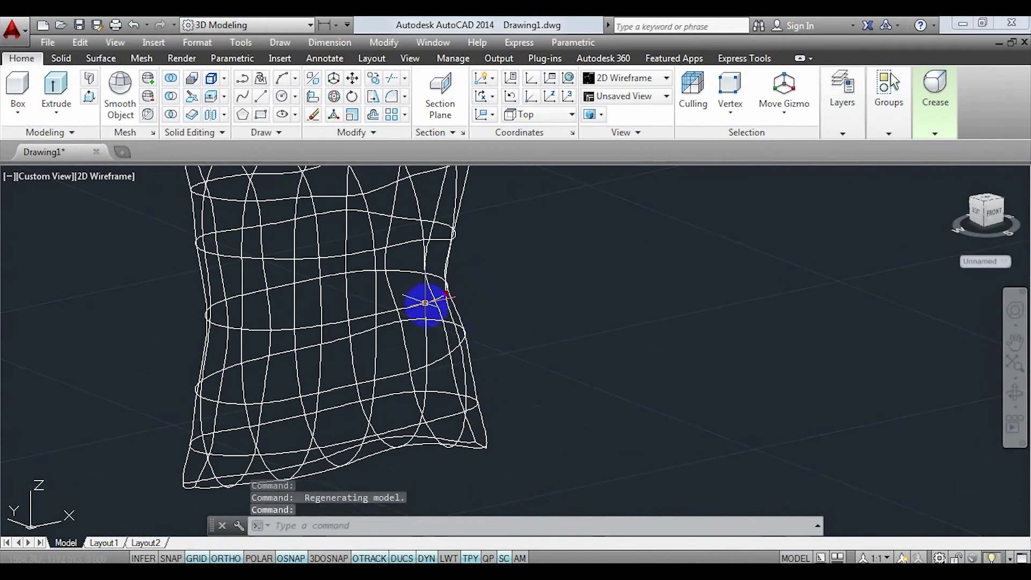
{"action": "type", "text": "m"}
{"action": "key", "text": "Return"}
{"action": "left_click", "coordinate": [581, 330]}
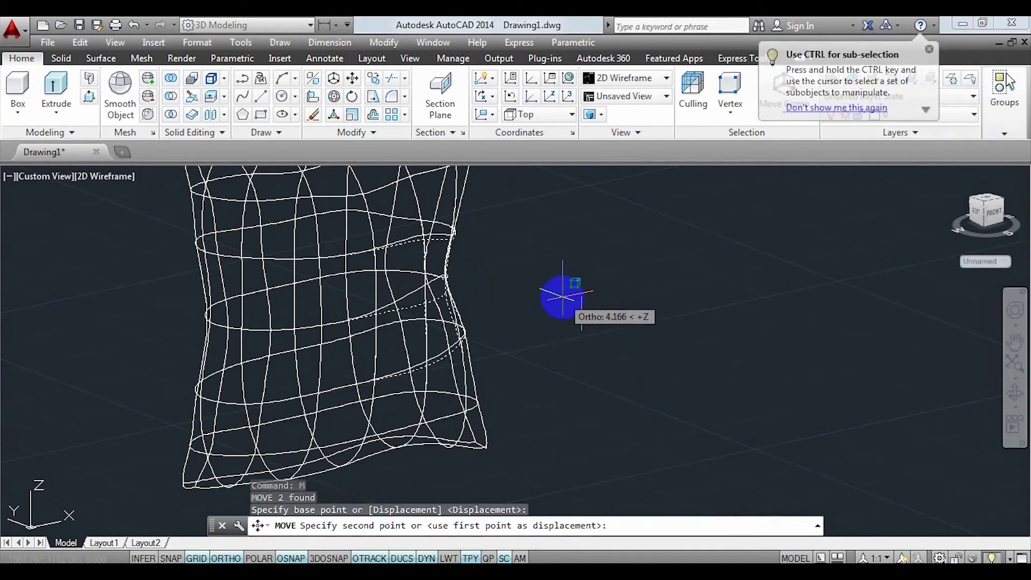
{"action": "left_click", "coordinate": [560, 296]}
{"action": "left_click", "coordinate": [98, 179]}
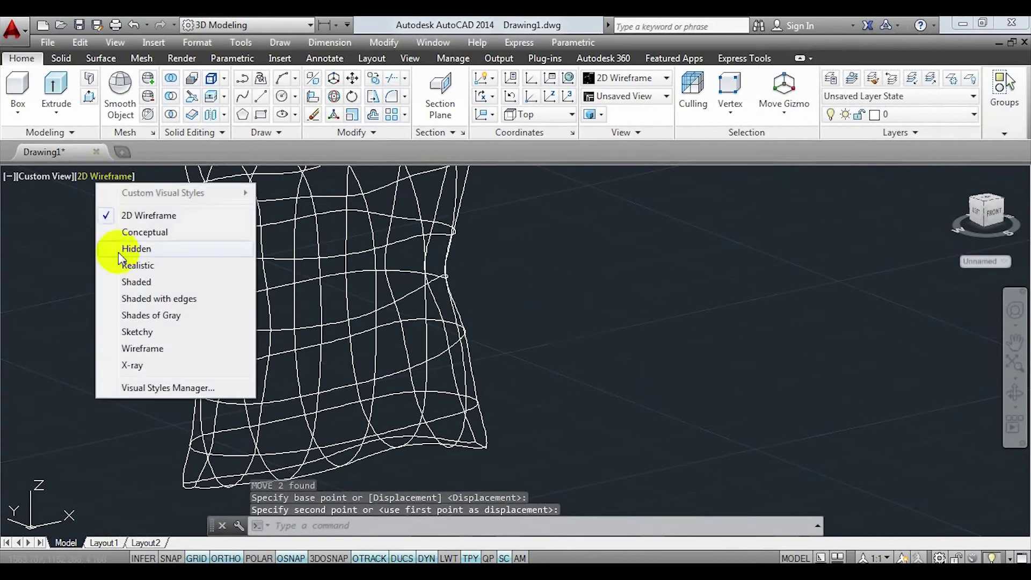
{"action": "left_click", "coordinate": [129, 265]}
{"action": "mouse_move", "coordinate": [547, 317]}
{"action": "middle_mouse_down", "text": "shift"}
{"action": "mouse_move", "coordinate": [422, 320]}
{"action": "mouse_move", "coordinate": [545, 350]}
{"action": "middle_mouse_up", "text": "shift"}
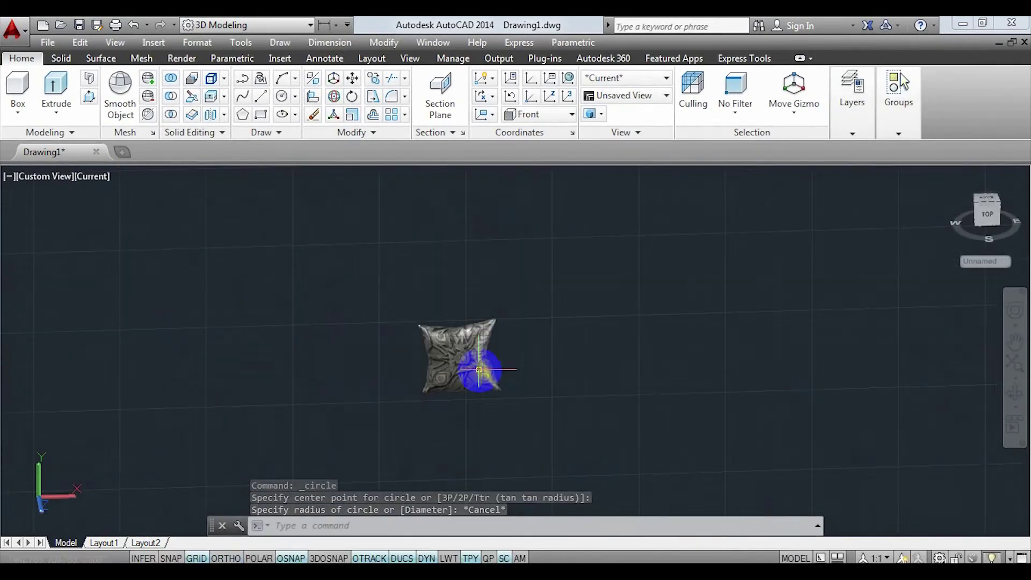
{"action": "mouse_move", "coordinate": [478, 370]}
{"action": "middle_mouse_down", "text": "shift"}
{"action": "mouse_move", "coordinate": [472, 322]}
{"action": "mouse_move", "coordinate": [421, 309]}
{"action": "middle_mouse_up", "text": "shift"}
Reset the UCS to World, draw a large circle around the pillow and offset an inner copy.
{"action": "left_click", "coordinate": [568, 78]}
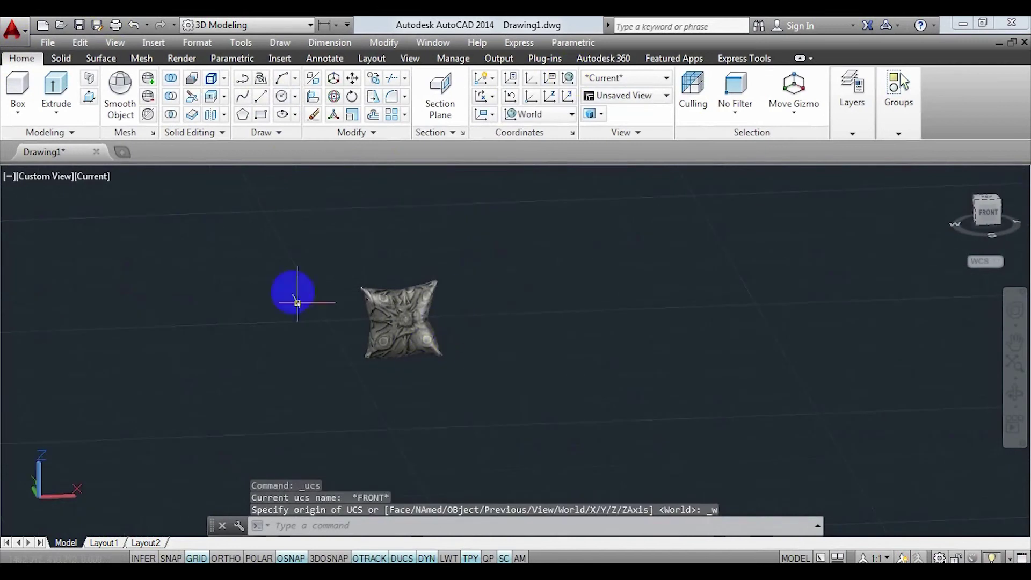
{"action": "left_click", "coordinate": [280, 97]}
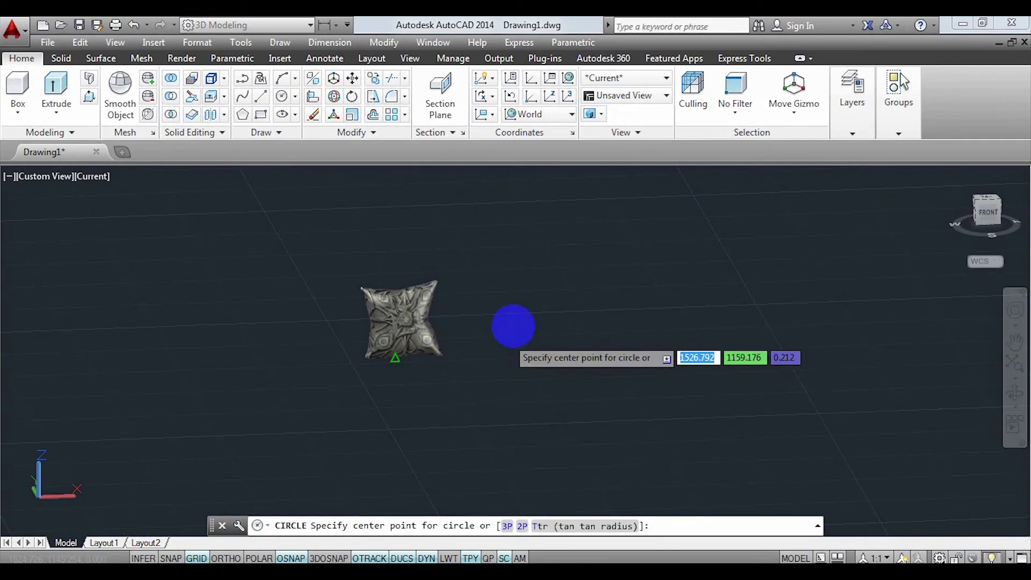
{"action": "left_click", "coordinate": [511, 318]}
{"action": "left_click", "coordinate": [765, 363]}
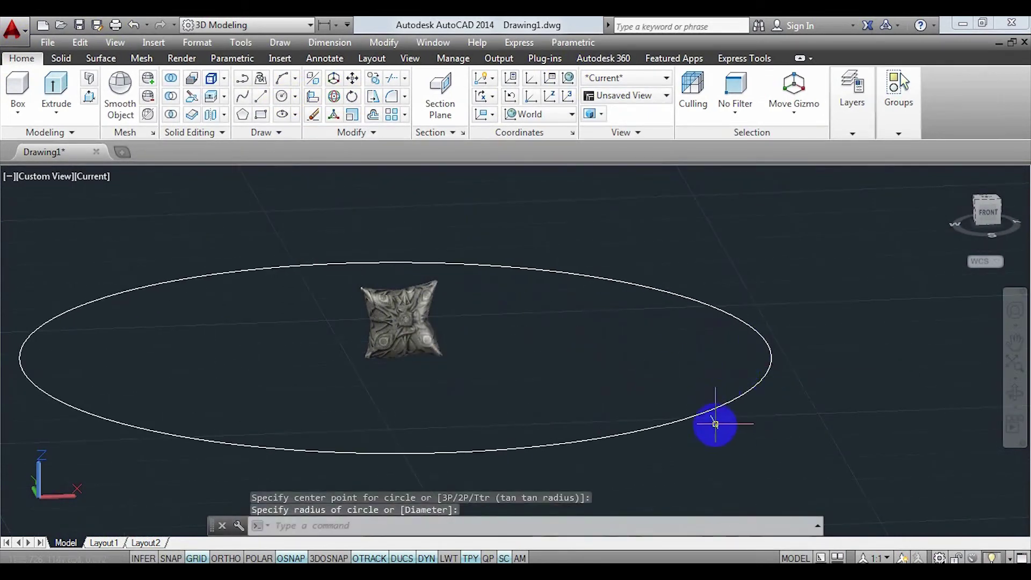
{"action": "left_click_drag", "start_coordinate": [715, 425], "coordinate": [485, 153]}
{"action": "left_click", "coordinate": [376, 116]}
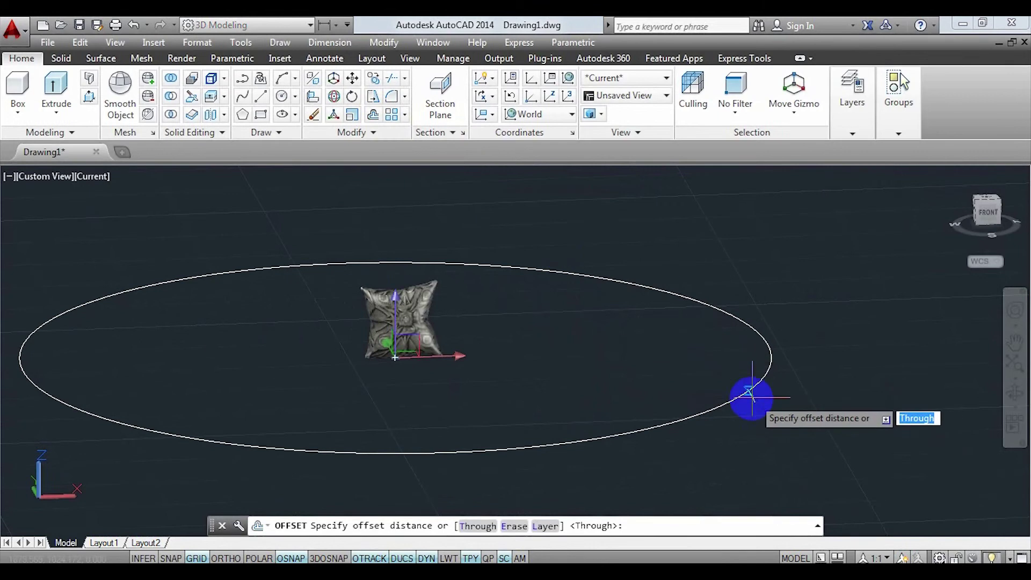
{"action": "left_click", "coordinate": [718, 387]}
{"action": "left_click", "coordinate": [720, 400]}
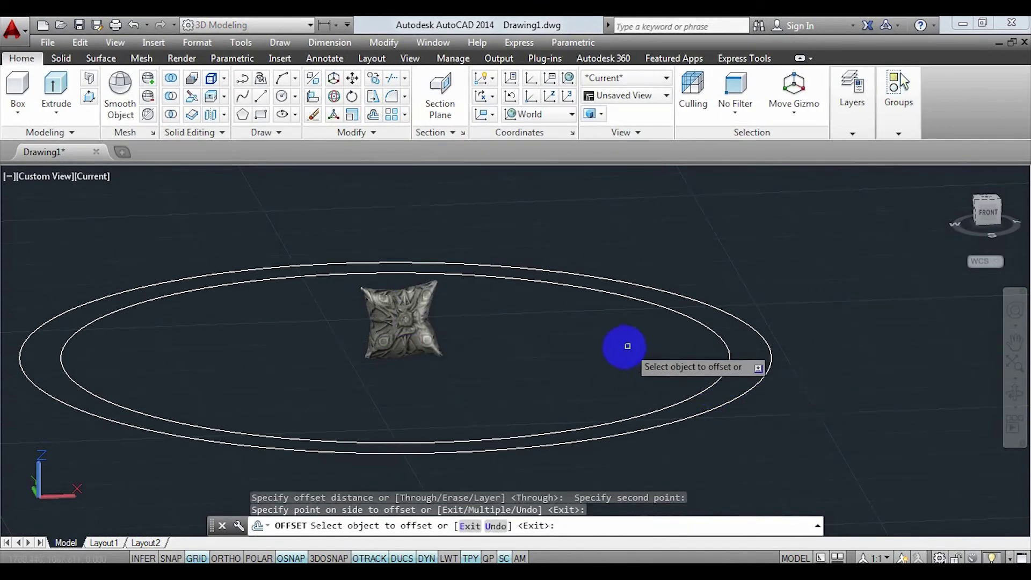
{"action": "key", "text": "Escape"}
Move both path ellipses up to the pillow's height.
{"action": "middle_click_drag", "start_coordinate": [661, 438], "coordinate": [723, 422], "text": "shift"}
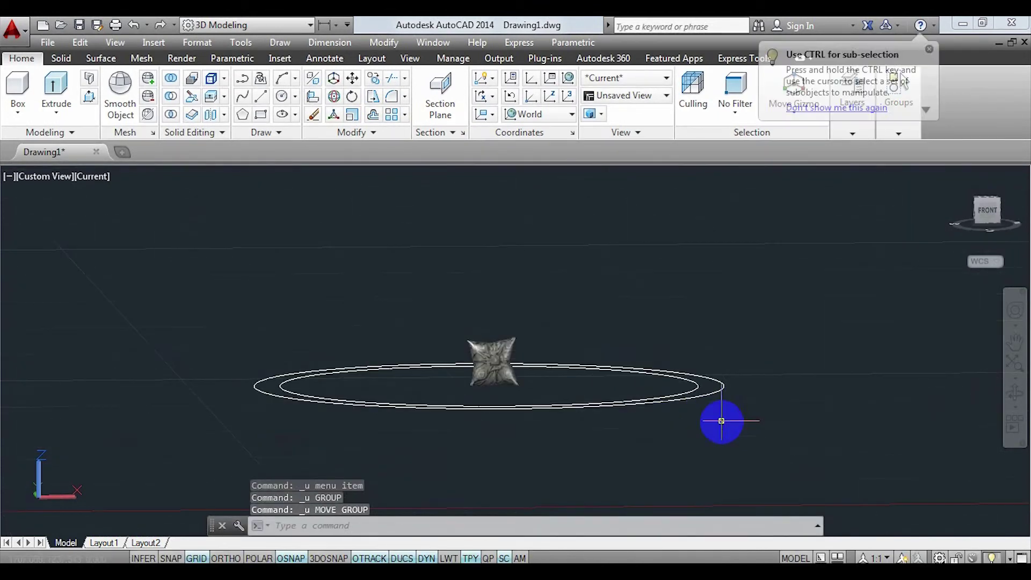
{"action": "left_click_drag", "start_coordinate": [723, 421], "coordinate": [626, 329]}
{"action": "left_click", "coordinate": [469, 365]}
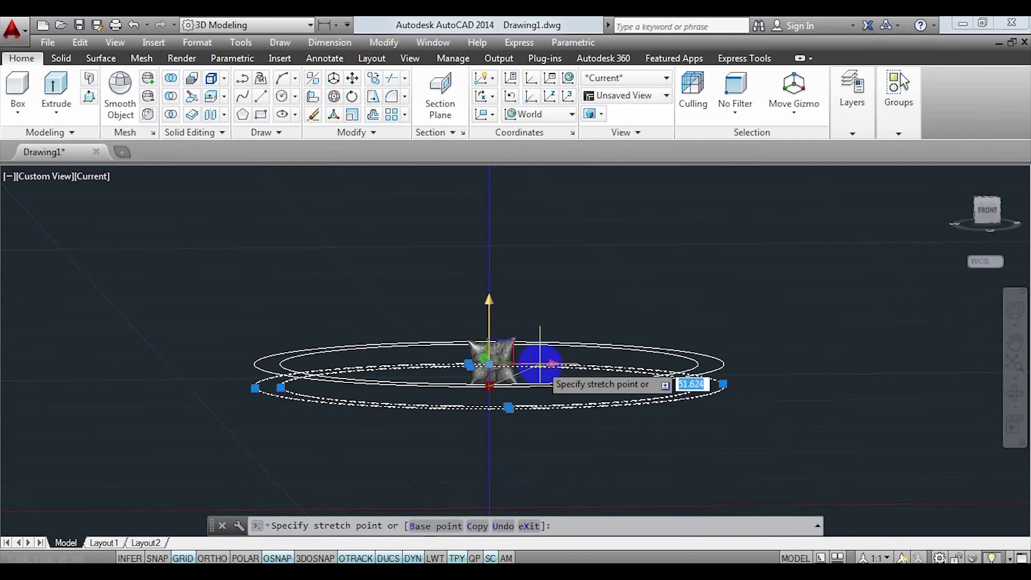
{"action": "left_click", "coordinate": [546, 364]}
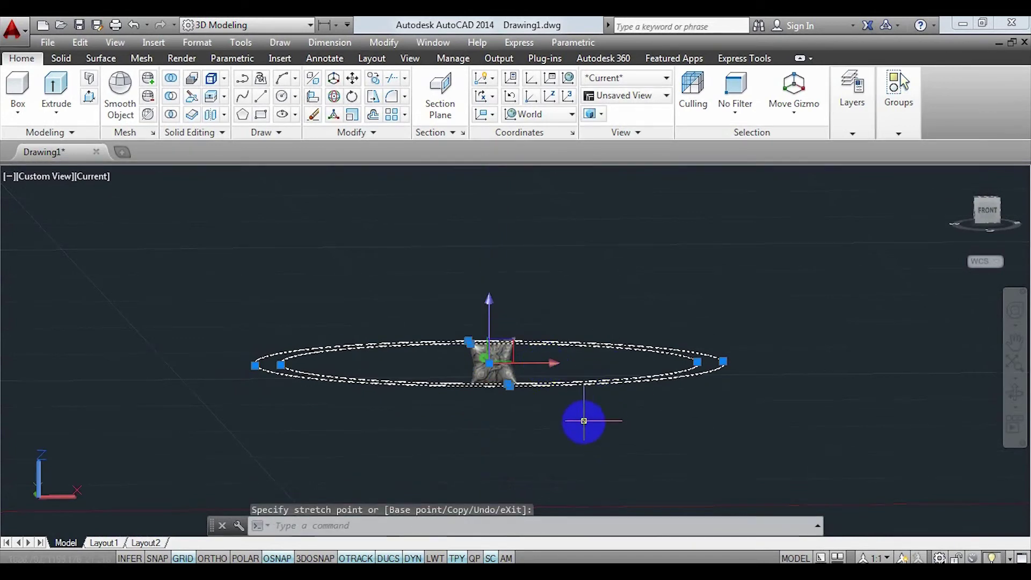
{"action": "key", "text": "Escape"}
{"action": "key", "text": "Escape"}
{"action": "mouse_move", "coordinate": [534, 444]}
{"action": "middle_mouse_down", "text": "shift"}
{"action": "mouse_move", "coordinate": [413, 358]}
{"action": "mouse_move", "coordinate": [403, 368]}
{"action": "middle_mouse_up", "text": "shift"}
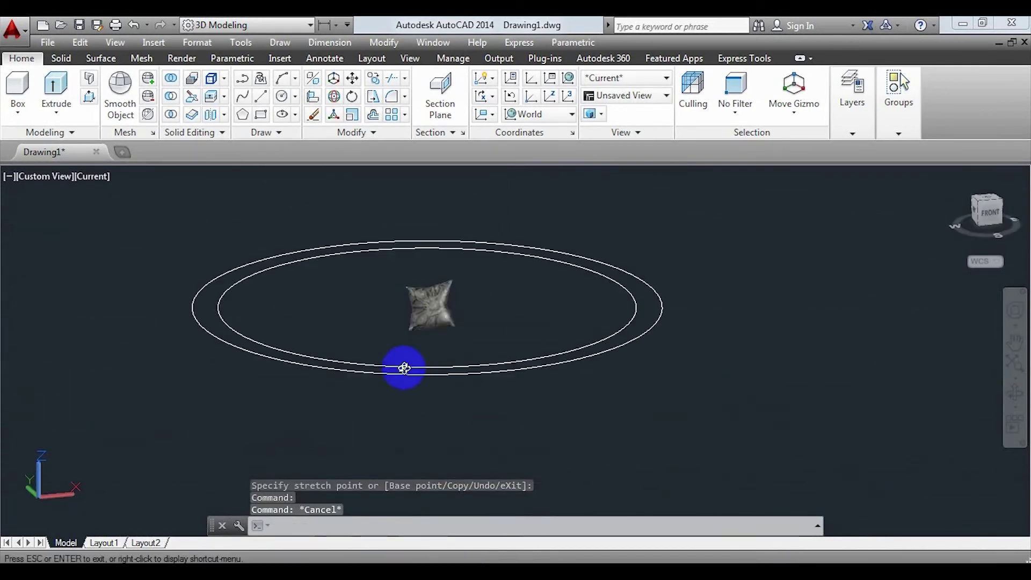
Create a 10-second, 300-frame 1024x768 MPG path animation, preview and save it, then select both ellipses.
{"action": "left_click", "coordinate": [117, 46]}
{"action": "left_click", "coordinate": [173, 405]}
{"action": "left_click", "coordinate": [634, 225]}
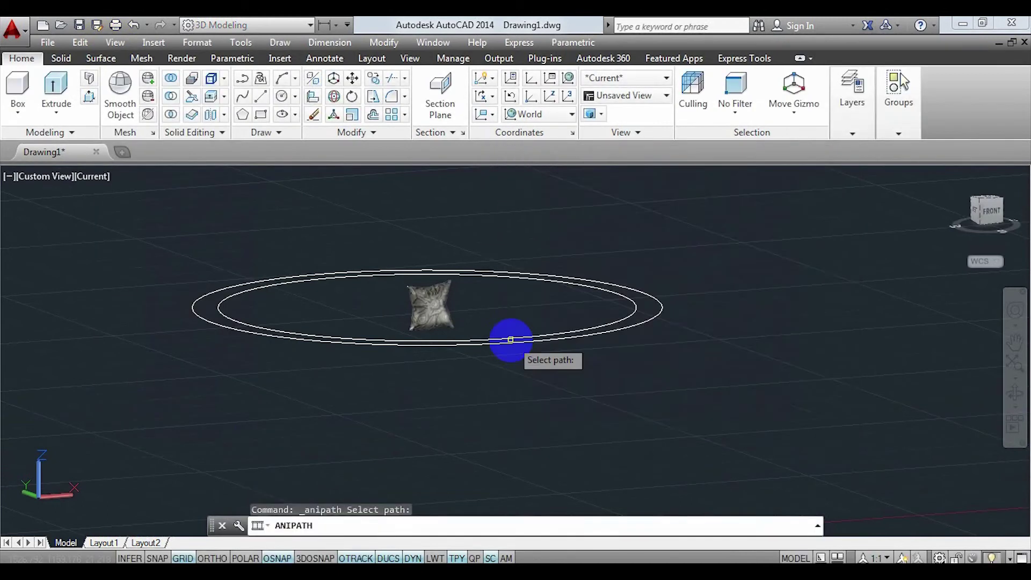
{"action": "left_click", "coordinate": [488, 344]}
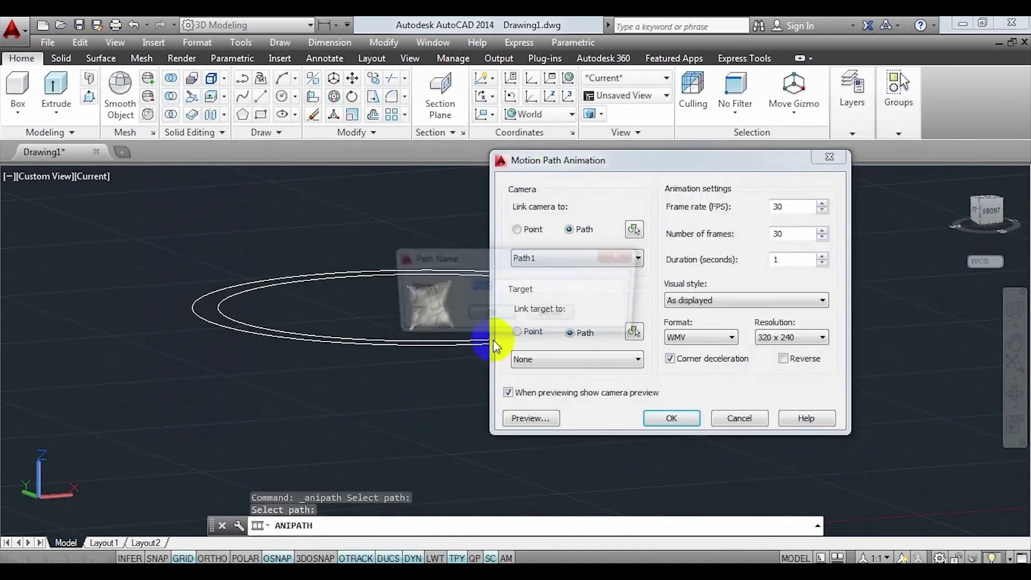
{"action": "left_click", "coordinate": [515, 315]}
{"action": "left_click", "coordinate": [794, 259]}
{"action": "type", "text": "0"}
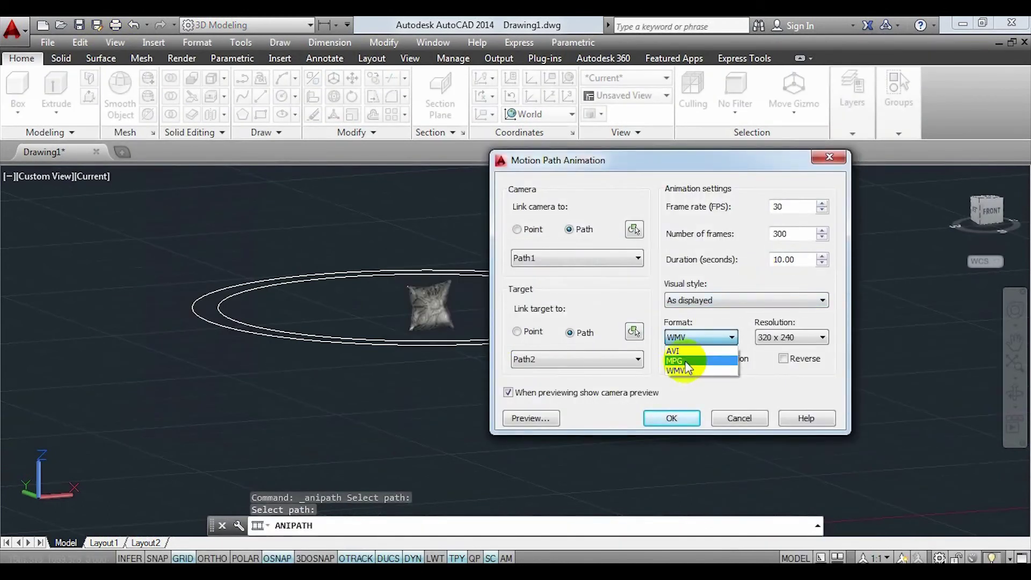
{"action": "left_click", "coordinate": [529, 417]}
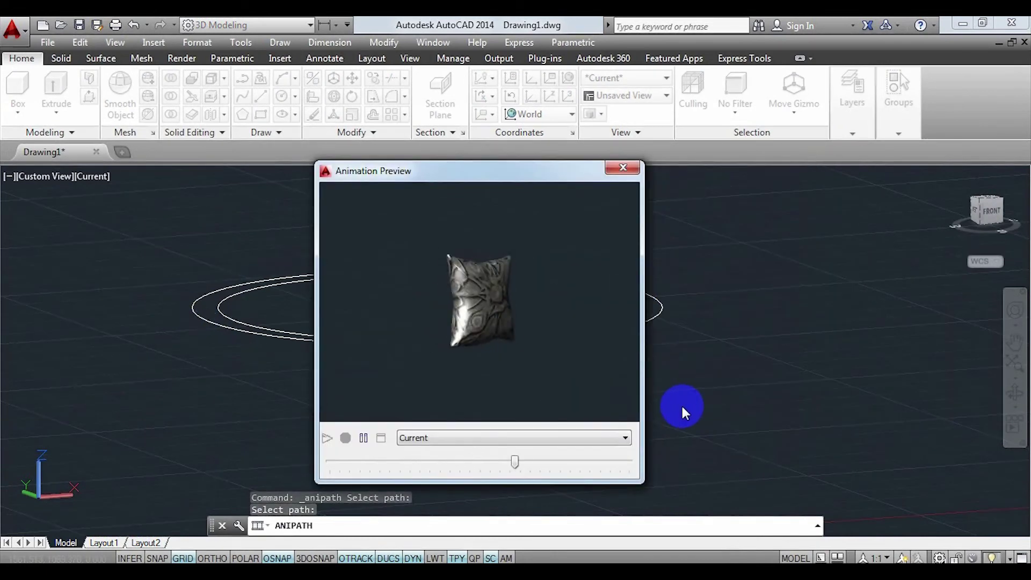
{"action": "left_click", "coordinate": [623, 167]}
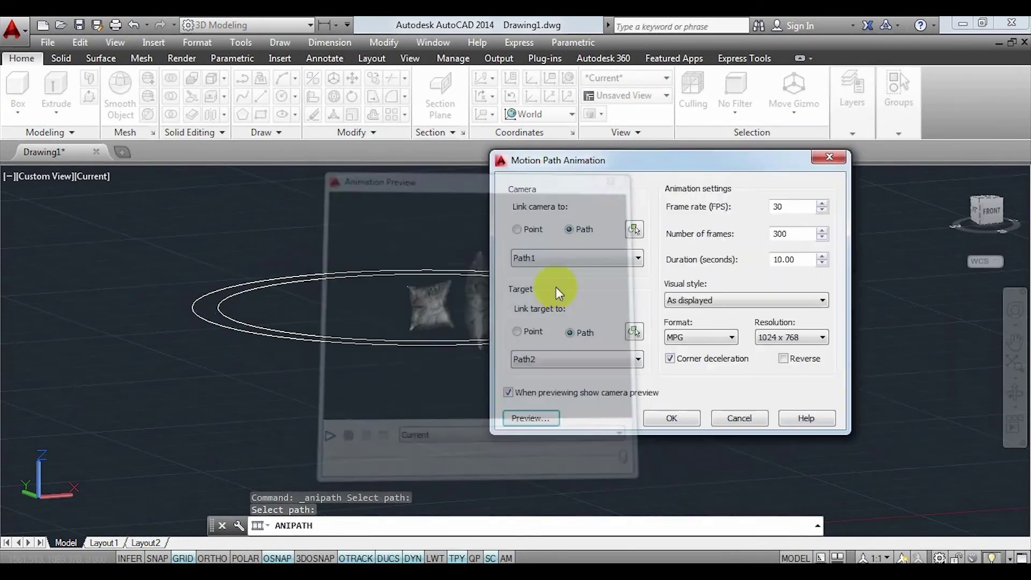
{"action": "left_click", "coordinate": [664, 417]}
{"action": "left_click", "coordinate": [707, 436]}
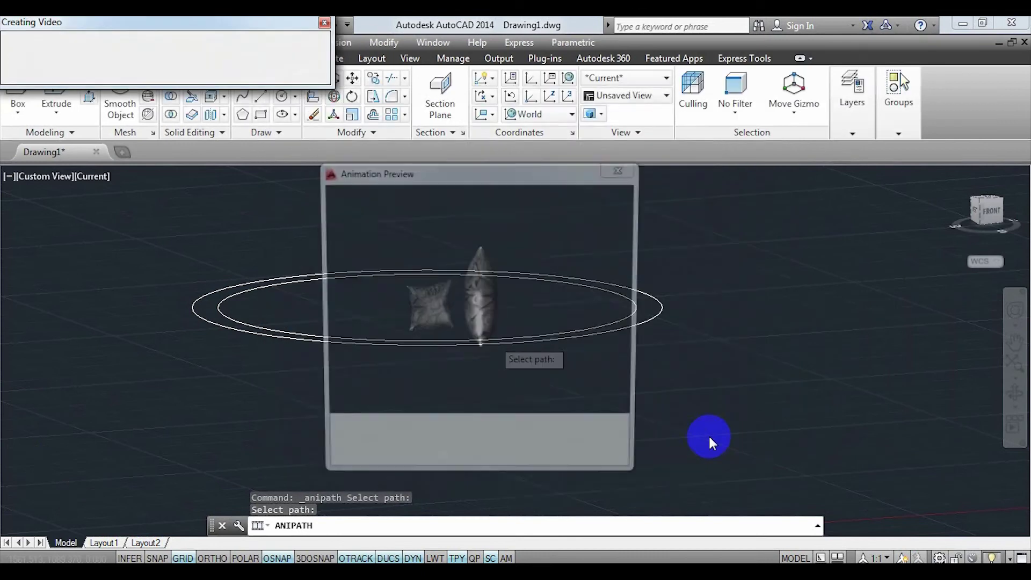
{"action": "left_click_drag", "start_coordinate": [709, 435], "coordinate": [584, 313]}
Delete the two path ellipses and stretch the Layout1 viewport out to the sheet edges.
{"action": "key", "text": "Delete"}
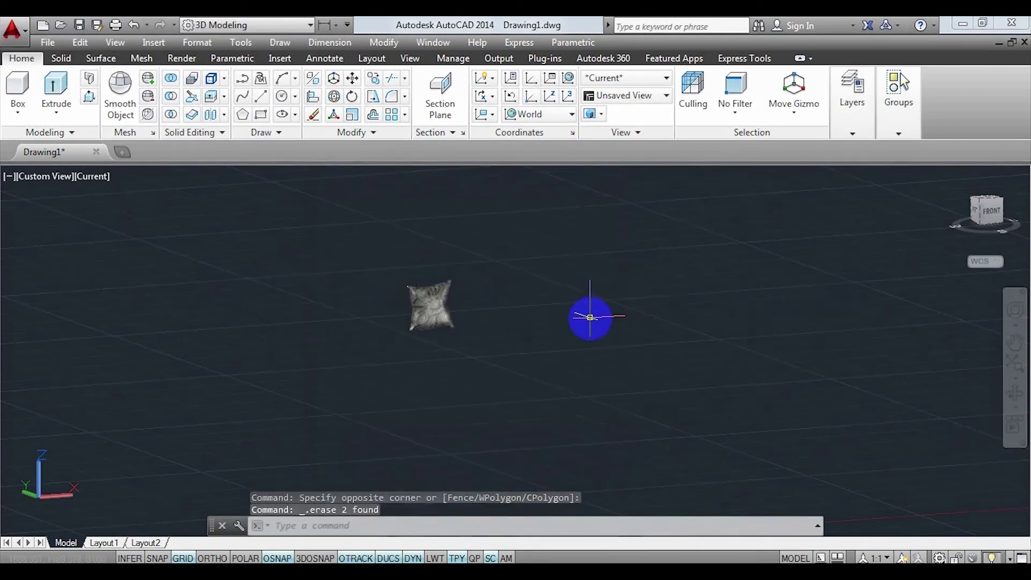
{"action": "left_click", "coordinate": [101, 543]}
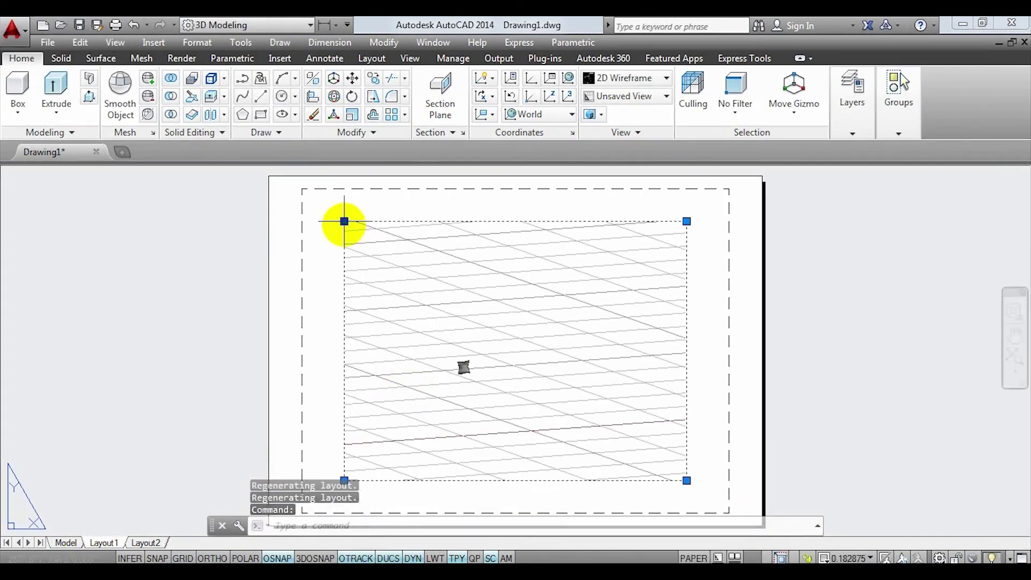
{"action": "left_click", "coordinate": [345, 221]}
{"action": "left_click", "coordinate": [276, 221]}
{"action": "left_click", "coordinate": [275, 182]}
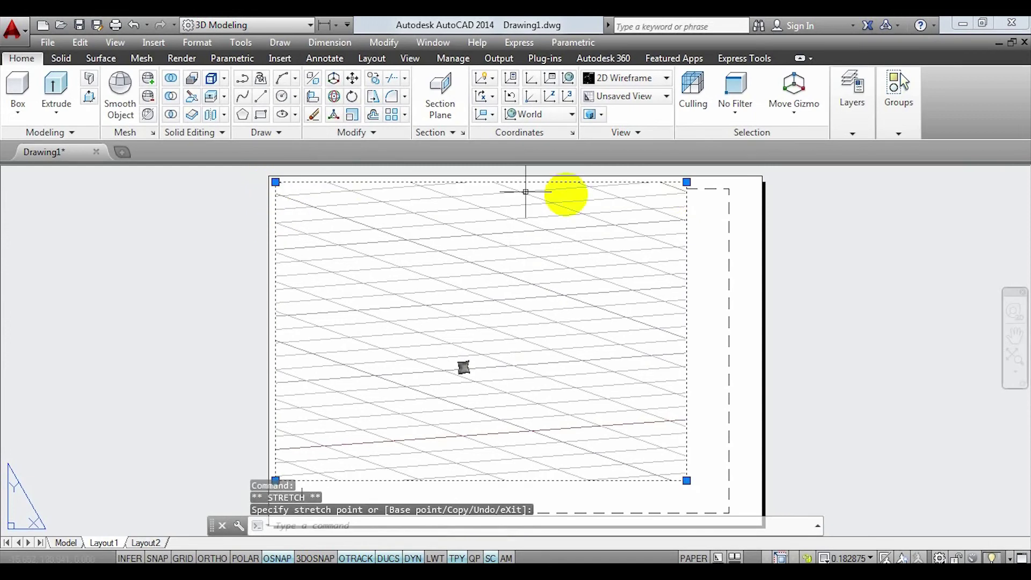
{"action": "left_click", "coordinate": [686, 183]}
{"action": "left_click", "coordinate": [758, 180]}
{"action": "left_click", "coordinate": [758, 481]}
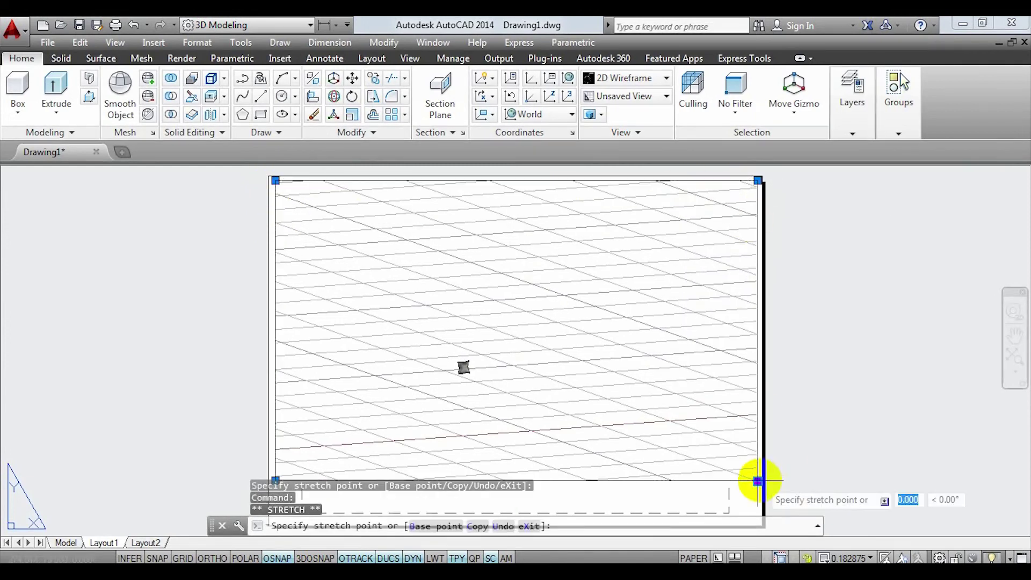
{"action": "scroll", "coordinate": [757, 484], "scroll_direction": "down", "scroll_amount": 2}
{"action": "mouse_move", "coordinate": [755, 499]}
{"action": "middle_mouse_down"}
{"action": "mouse_move", "coordinate": [548, 375]}
{"action": "mouse_move", "coordinate": [616, 456]}
{"action": "middle_mouse_up"}
{"action": "key", "text": "Escape"}
{"action": "left_click", "coordinate": [761, 375]}
{"action": "key", "text": "Escape"}
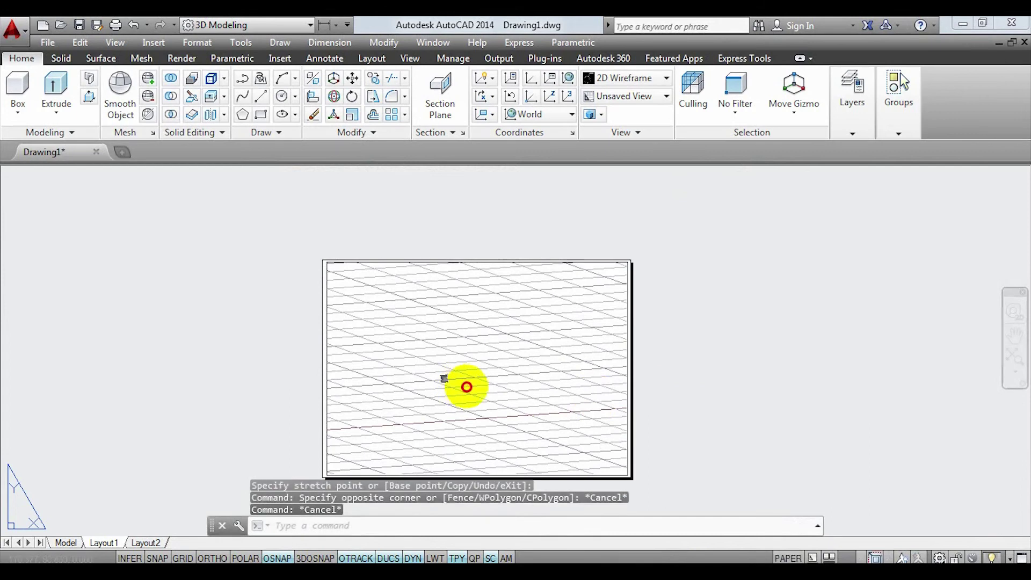
Inside the viewport, turn the grid off and zoom in on the pillow.
{"action": "double_click", "coordinate": [487, 393]}
{"action": "left_click", "coordinate": [177, 558]}
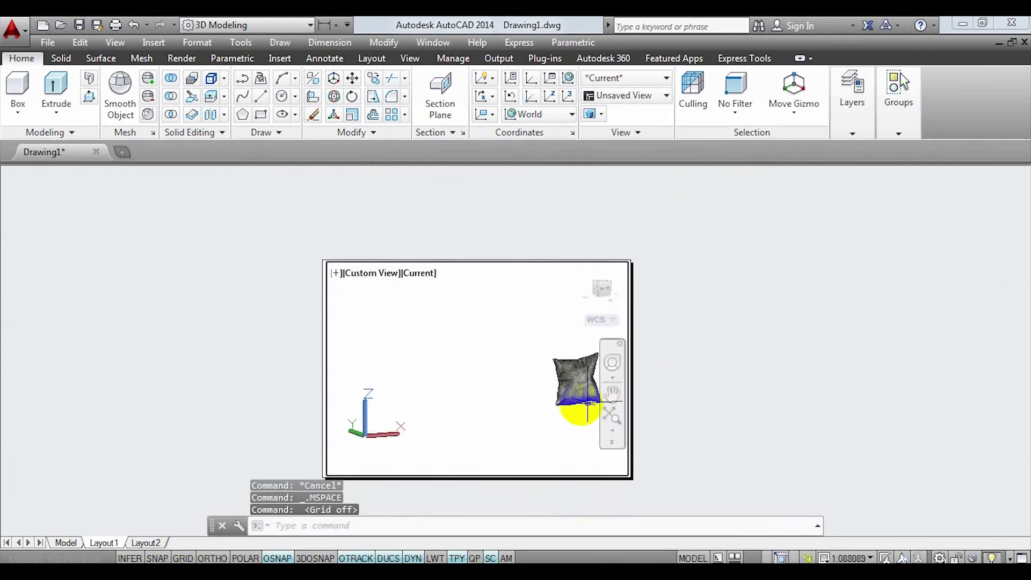
{"action": "scroll", "coordinate": [440, 381], "scroll_direction": "up", "scroll_amount": 10}
{"action": "scroll", "coordinate": [440, 400], "scroll_direction": "up", "scroll_amount": 1}
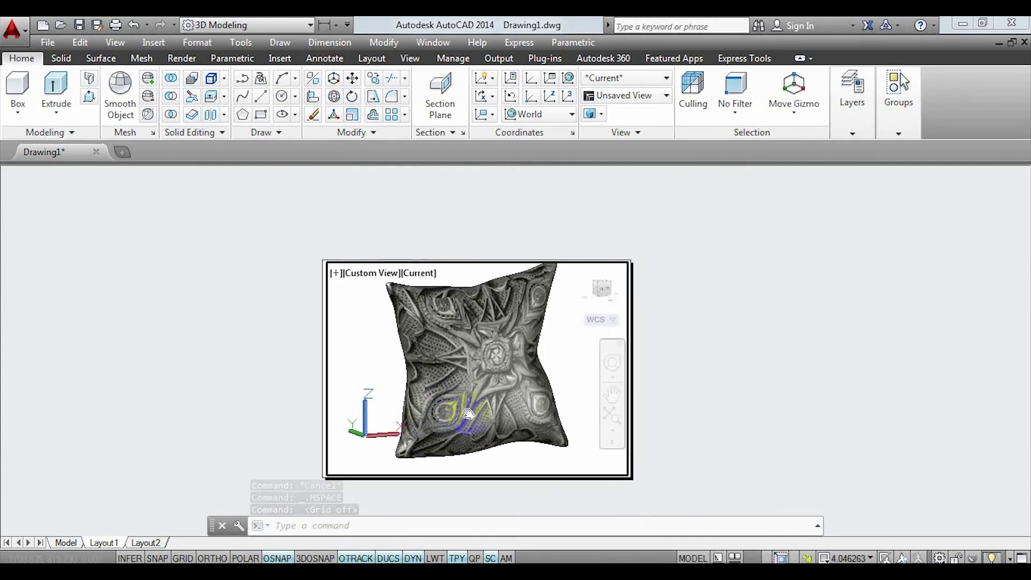
{"action": "key", "text": "Escape"}
{"action": "double_click", "coordinate": [526, 226]}
Start a plot using the PublishToWeb JPG.pc3 plotter.
{"action": "left_click", "coordinate": [499, 58]}
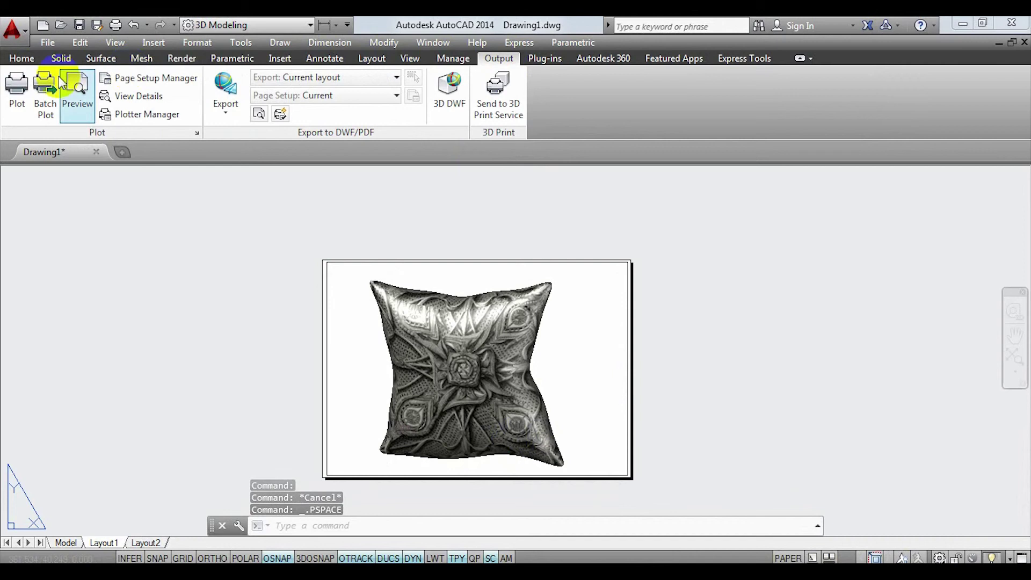
{"action": "left_click", "coordinate": [392, 185]}
{"action": "scroll", "coordinate": [397, 225], "scroll_direction": "down", "scroll_amount": 1}
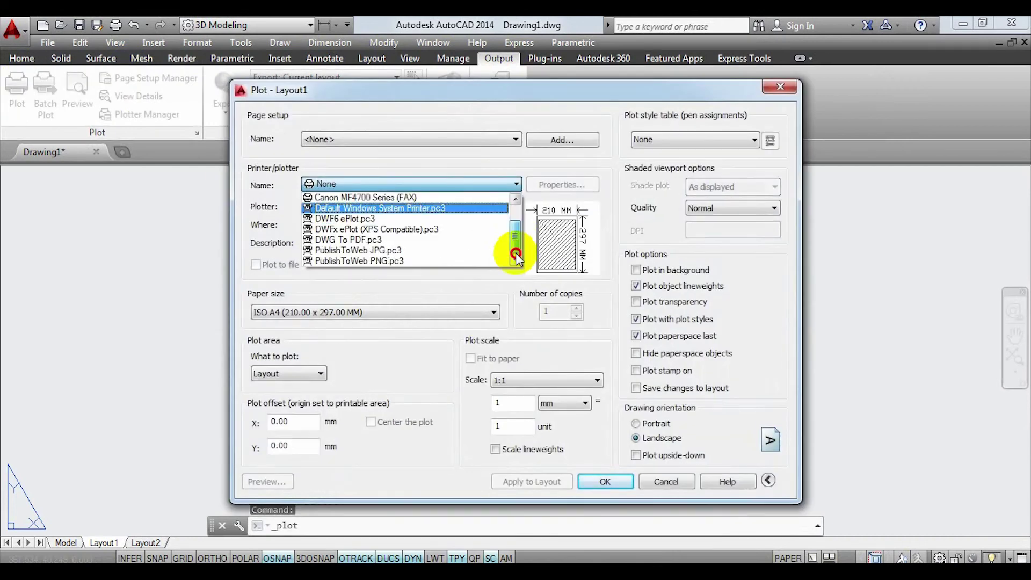
{"action": "left_click", "coordinate": [386, 252]}
Plot a Window from the sheet's top-left to bottom-right corner and preview it.
{"action": "left_click", "coordinate": [291, 416]}
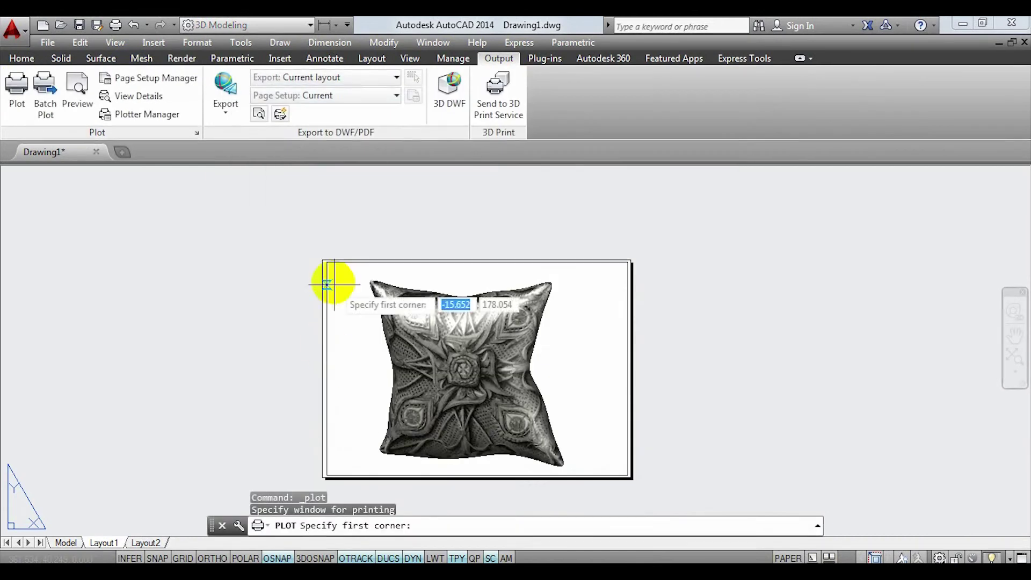
{"action": "left_click", "coordinate": [323, 261]}
{"action": "left_click", "coordinate": [629, 476]}
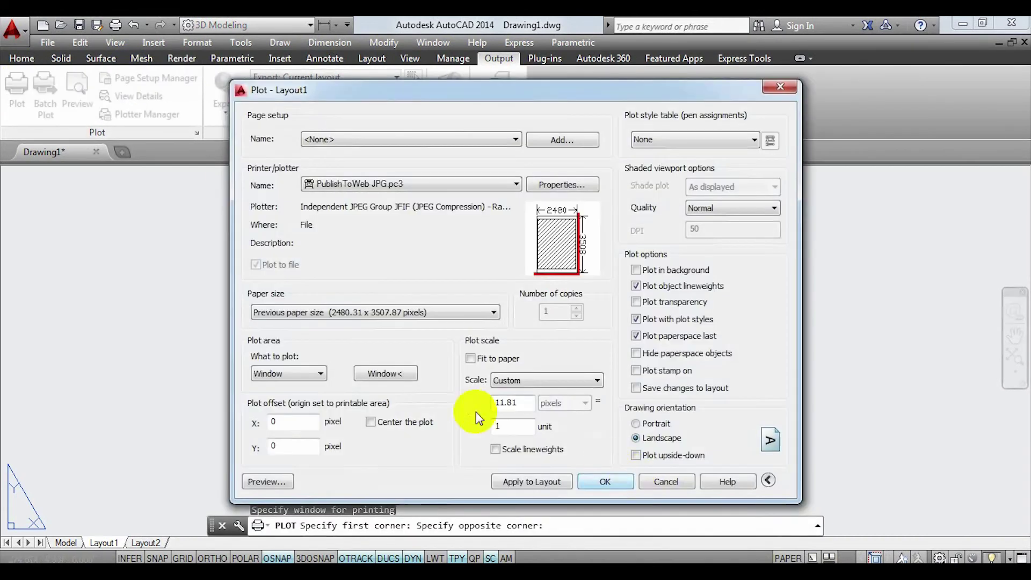
{"action": "left_click", "coordinate": [291, 482]}
{"action": "key", "text": "Escape"}
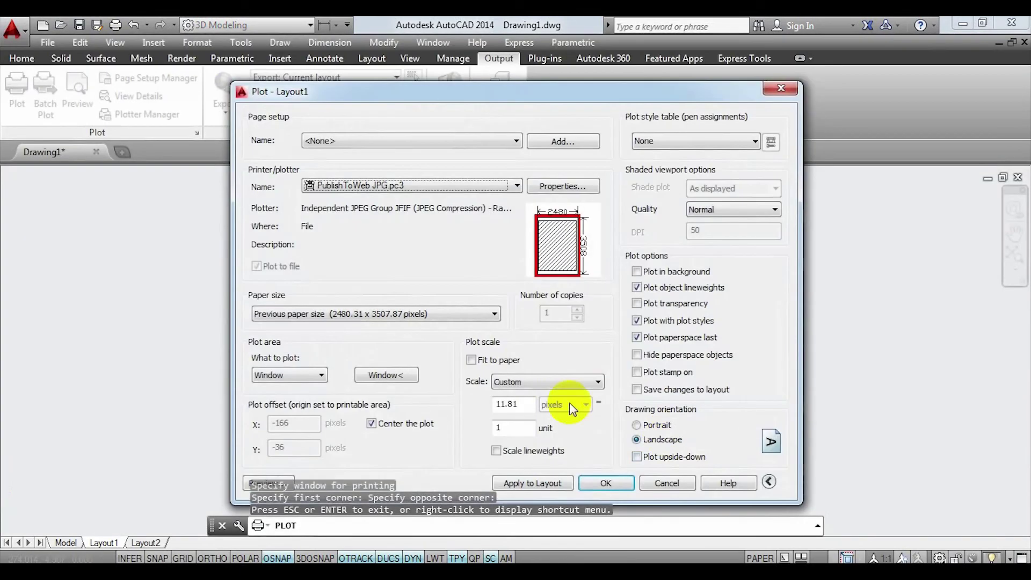
Confirm the plot and save the JPG image file.
{"action": "left_click", "coordinate": [604, 484]}
{"action": "left_click", "coordinate": [717, 469]}
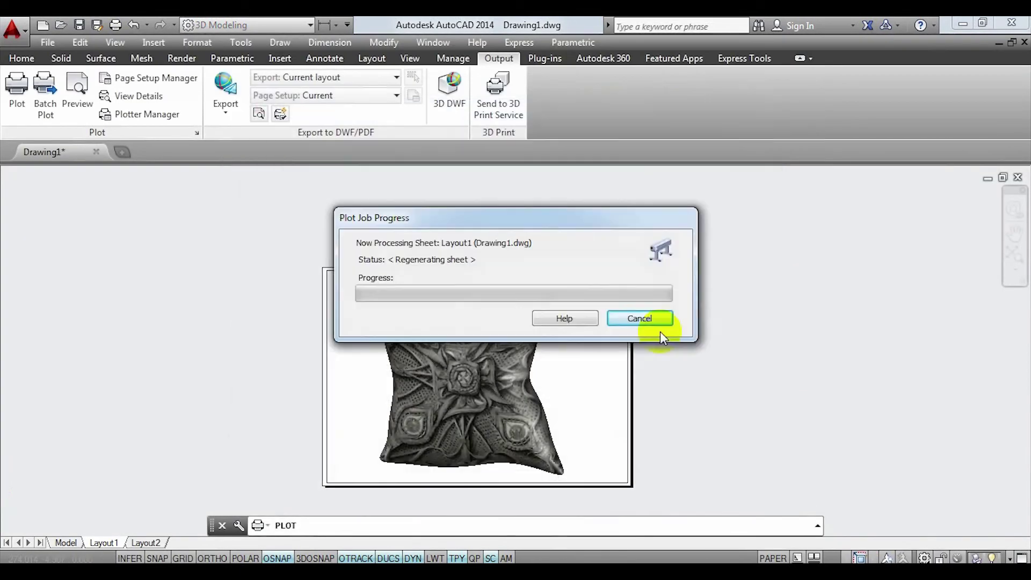
{"action": "left_click", "coordinate": [18, 59]}
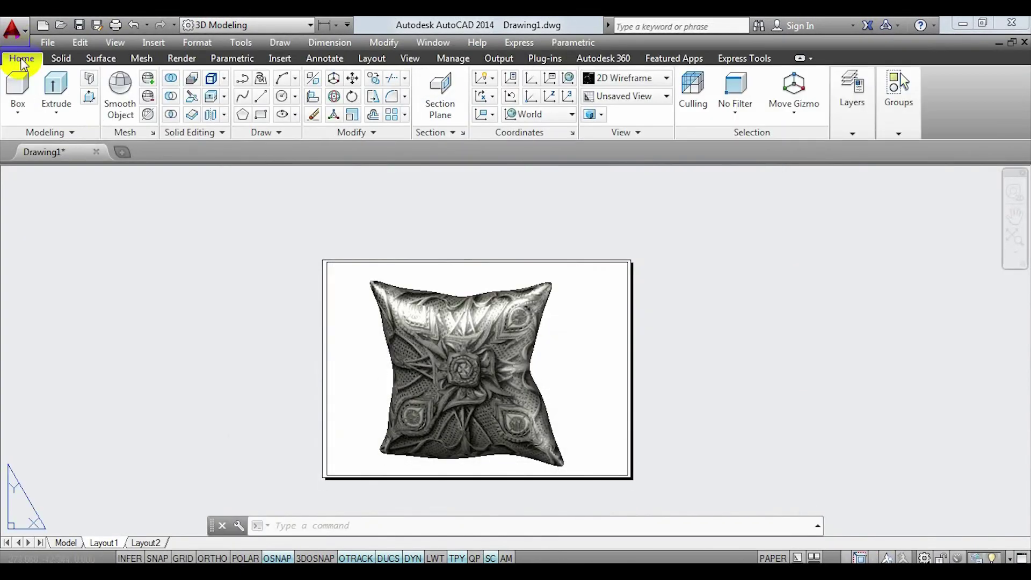
Switch back to model space, orbit the pillow, and save the drawing as Drawing1.dwg.
{"action": "left_click", "coordinate": [66, 542]}
{"action": "mouse_move", "coordinate": [445, 436]}
{"action": "middle_mouse_down", "text": "shift"}
{"action": "mouse_move", "coordinate": [500, 438]}
{"action": "mouse_move", "coordinate": [478, 468]}
{"action": "middle_mouse_up", "text": "shift"}
{"action": "left_click", "coordinate": [80, 25]}
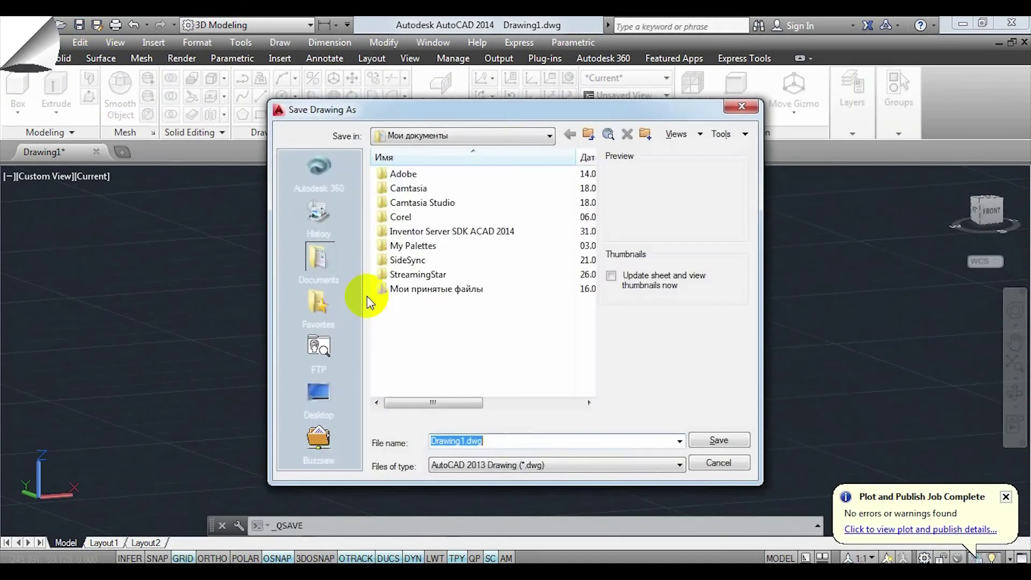